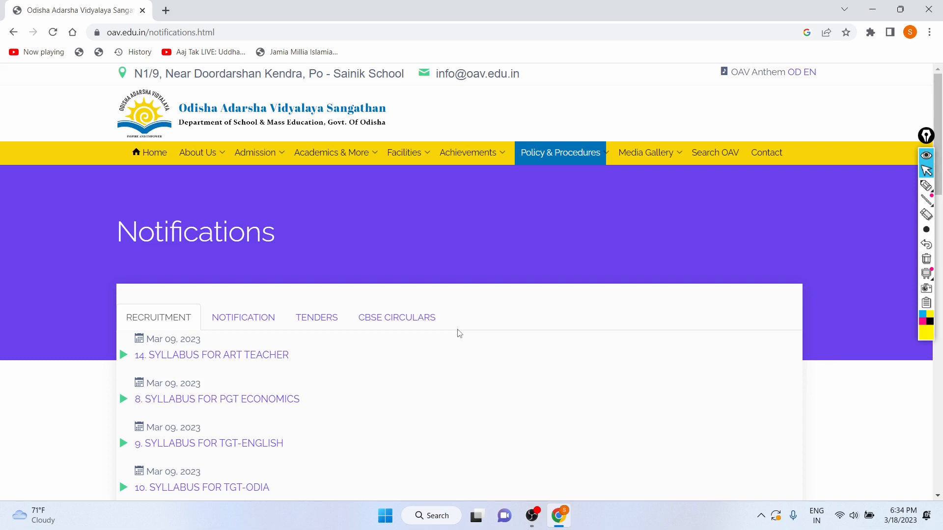
Open the syllabus for PGT Economics from the recruitment notifications list
{"action": "scroll", "coordinate": [459, 334], "scroll_direction": "down", "scroll_amount": 3}
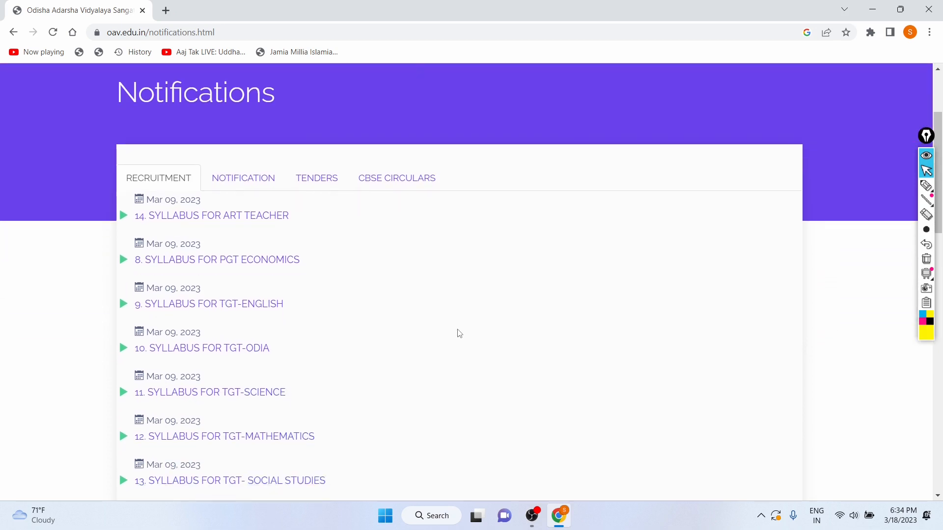
{"action": "left_click", "coordinate": [926, 229]}
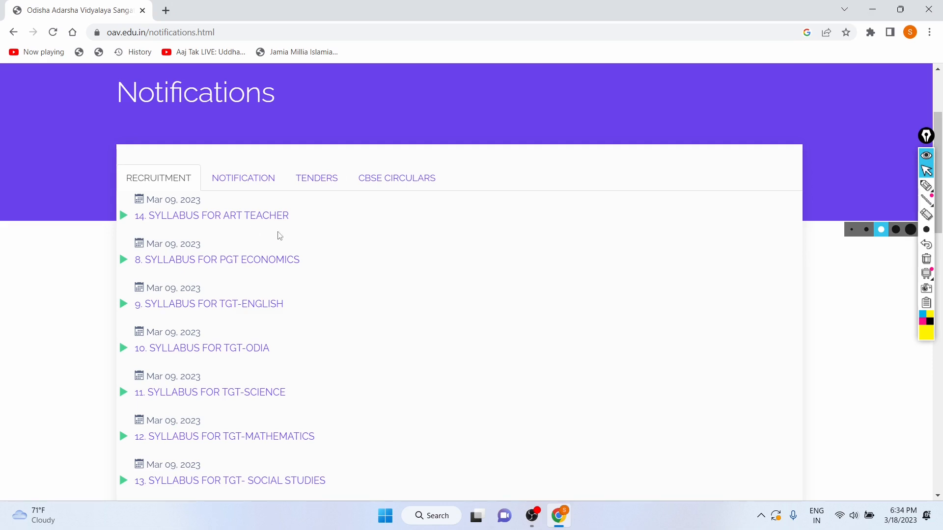
{"action": "scroll", "coordinate": [269, 225], "scroll_direction": "down", "scroll_amount": 1}
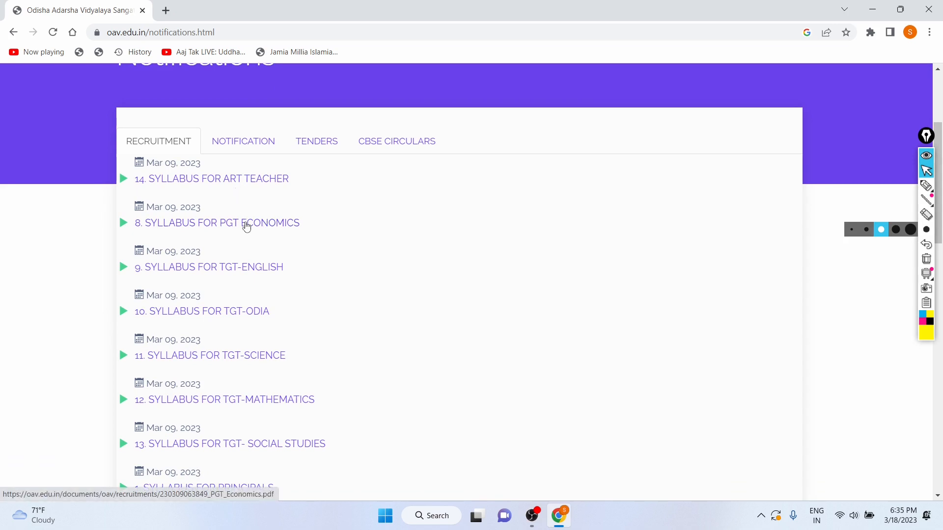
{"action": "left_click", "coordinate": [247, 227]}
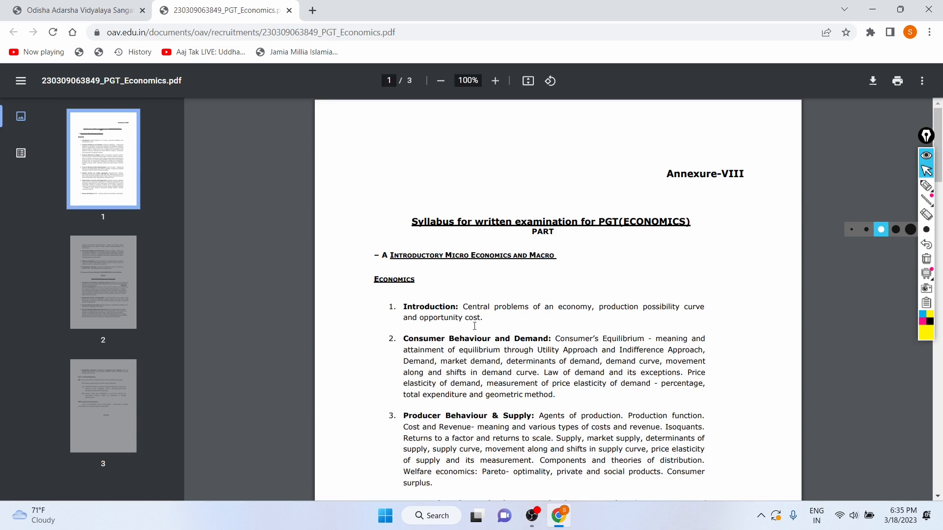
Read through the first page of the PGT Economics syllabus PDF
{"action": "scroll", "coordinate": [474, 326], "scroll_direction": "down", "scroll_amount": 2}
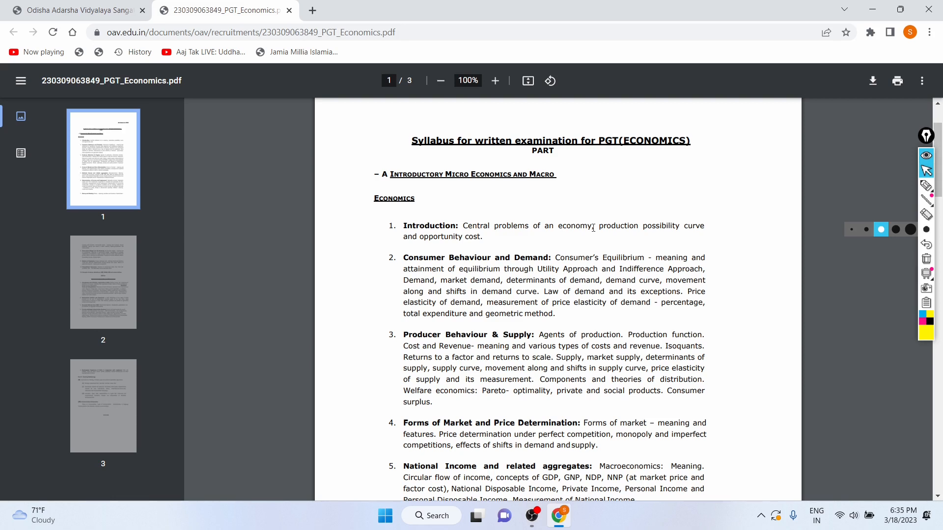
{"action": "scroll", "coordinate": [593, 228], "scroll_direction": "down", "scroll_amount": 1}
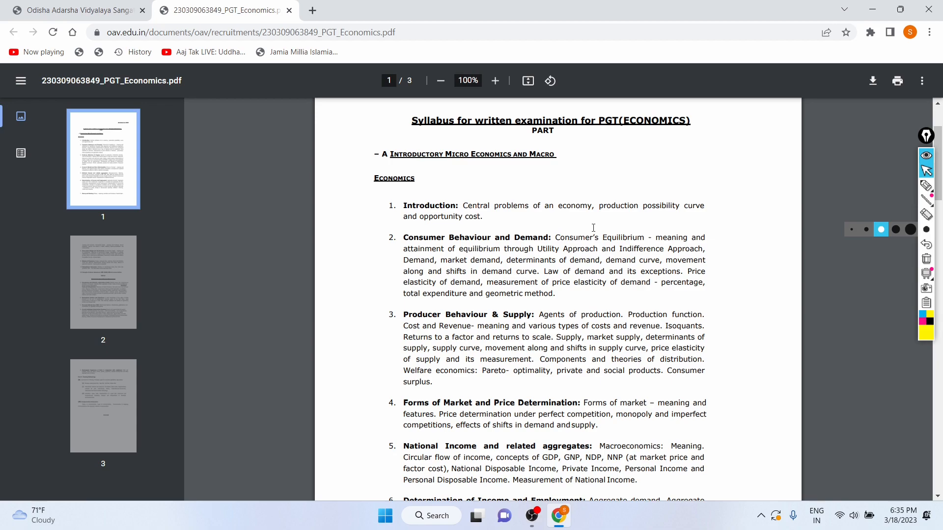
{"action": "scroll", "coordinate": [593, 227], "scroll_direction": "down", "scroll_amount": 1}
{"action": "scroll", "coordinate": [690, 336], "scroll_direction": "down", "scroll_amount": 4}
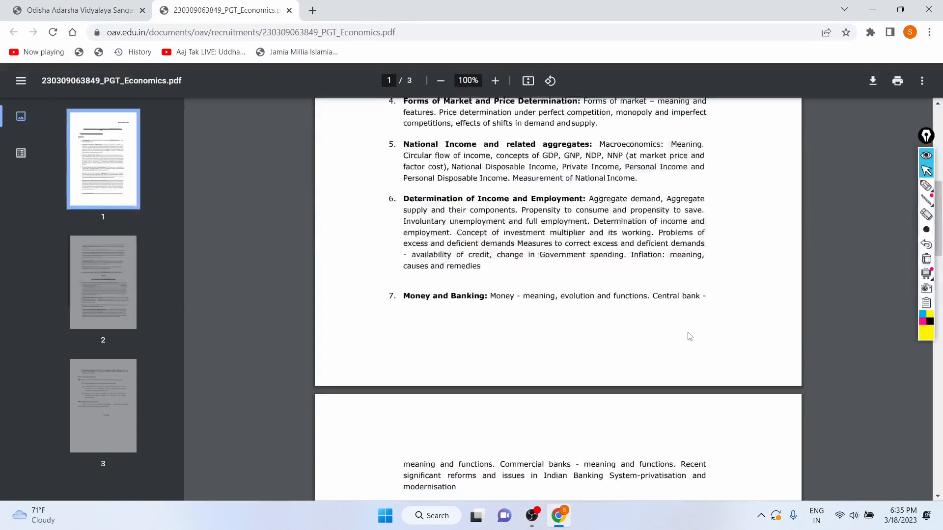
{"action": "scroll", "coordinate": [689, 336], "scroll_direction": "down", "scroll_amount": 20}
{"action": "scroll", "coordinate": [689, 336], "scroll_direction": "up", "scroll_amount": 15}
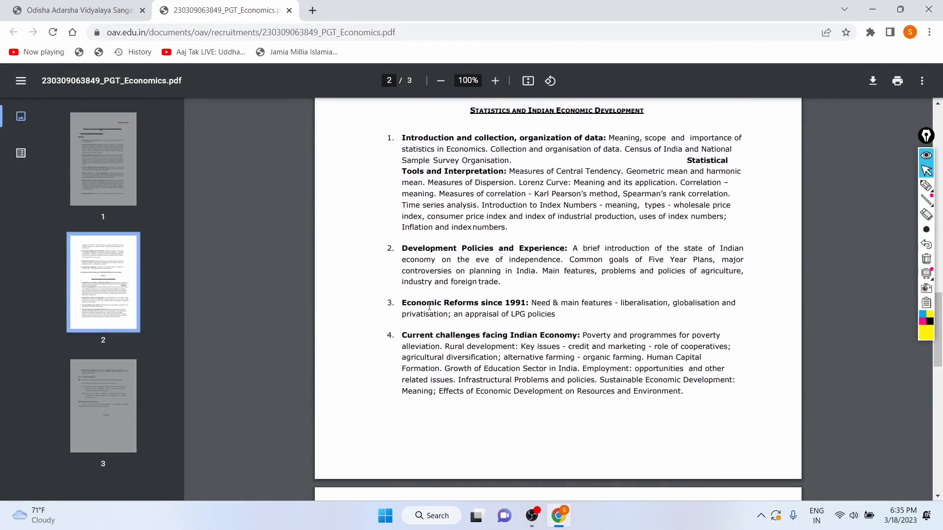
Read the syllabus units on pages 2 and 3, selecting the Development Policies and Economic Reforms headings
{"action": "left_click_drag", "start_coordinate": [402, 249], "coordinate": [560, 248]}
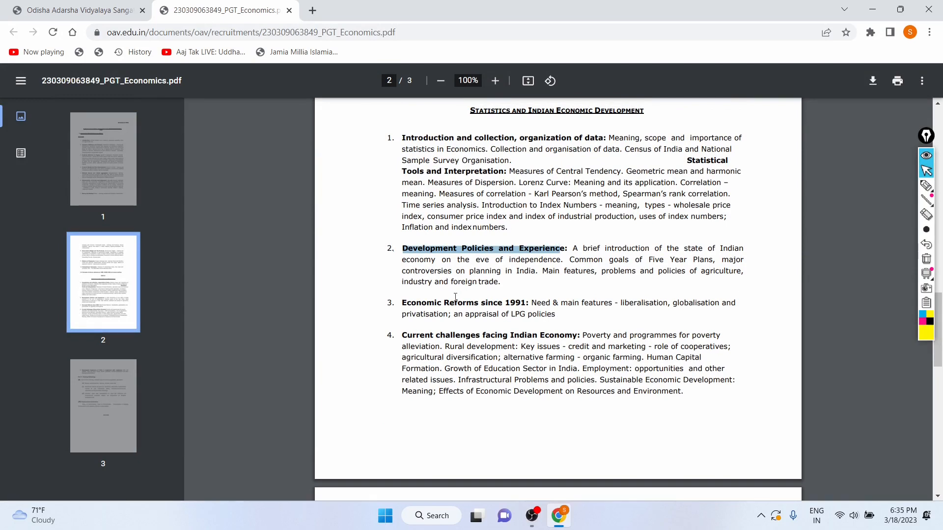
{"action": "left_click_drag", "start_coordinate": [393, 305], "coordinate": [499, 299]}
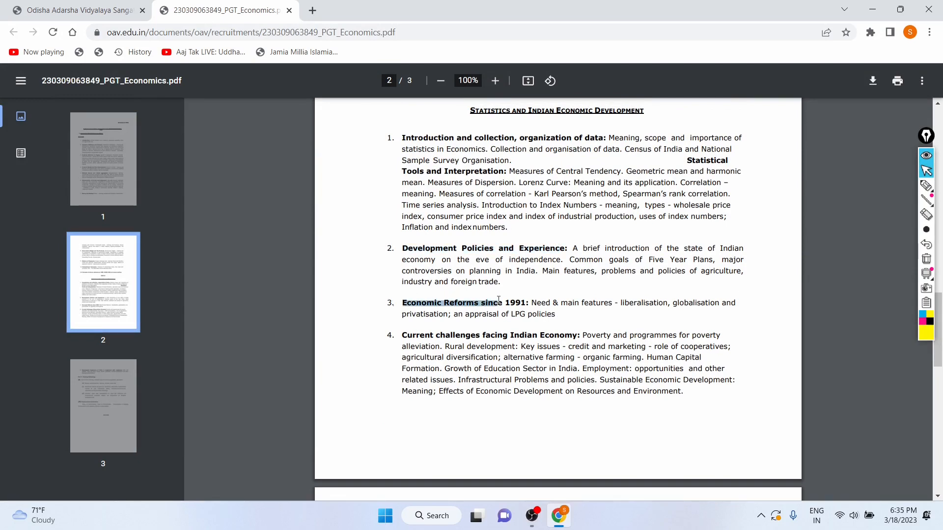
{"action": "scroll", "coordinate": [498, 299], "scroll_direction": "down", "scroll_amount": 2}
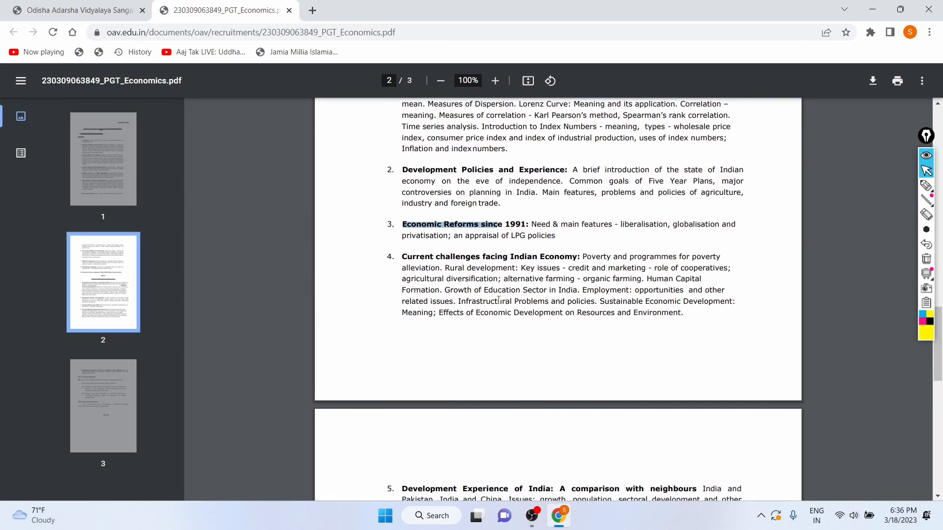
{"action": "scroll", "coordinate": [499, 299], "scroll_direction": "down", "scroll_amount": 9}
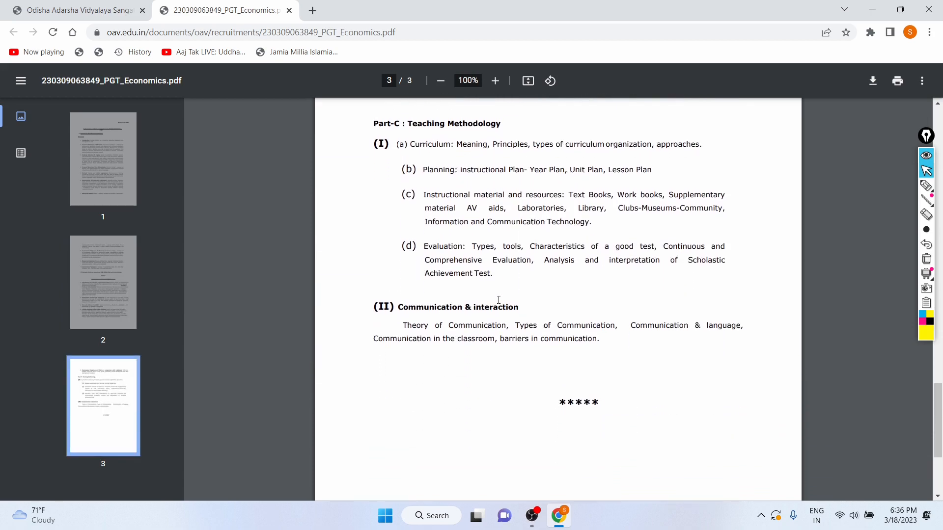
{"action": "scroll", "coordinate": [498, 300], "scroll_direction": "down", "scroll_amount": 2}
{"action": "scroll", "coordinate": [498, 299], "scroll_direction": "up", "scroll_amount": 10}
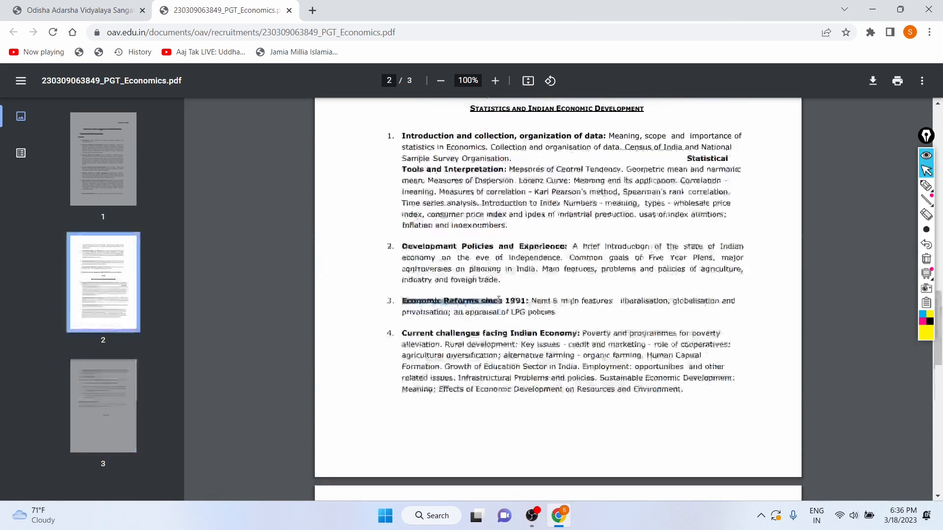
{"action": "scroll", "coordinate": [498, 300], "scroll_direction": "up", "scroll_amount": 12}
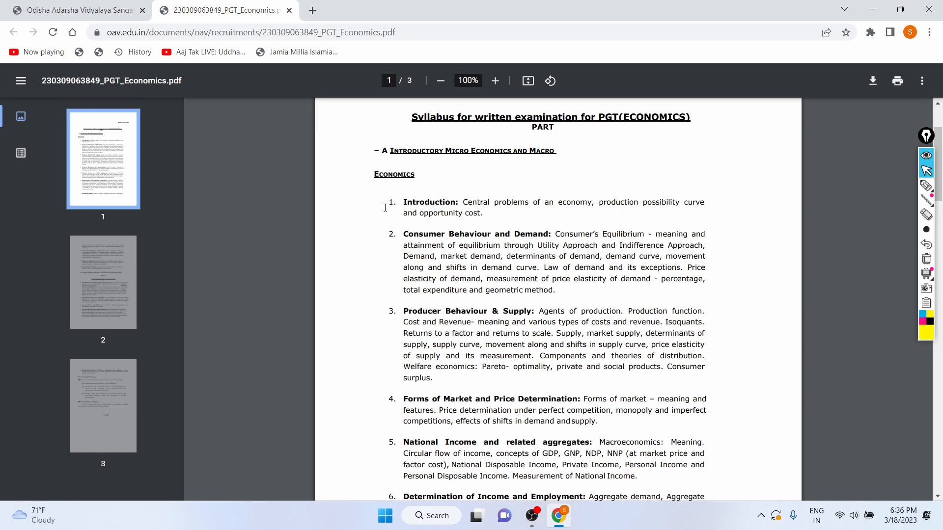
{"action": "scroll", "coordinate": [385, 208], "scroll_direction": "down", "scroll_amount": 12}
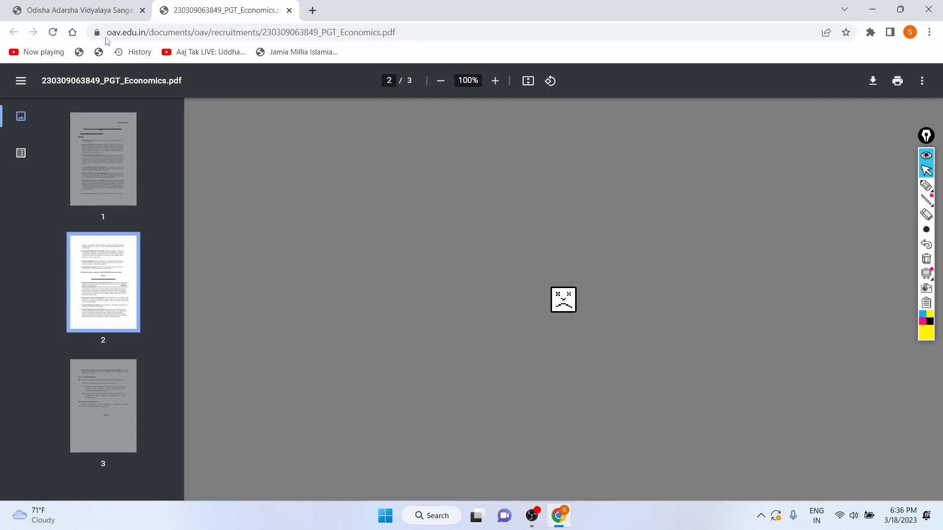
Close the syllabus tab and open the Link for Online Application for OAVs from the notification list
{"action": "left_click", "coordinate": [76, 7]}
{"action": "left_click", "coordinate": [208, 5]}
{"action": "key", "text": "ctrl+w"}
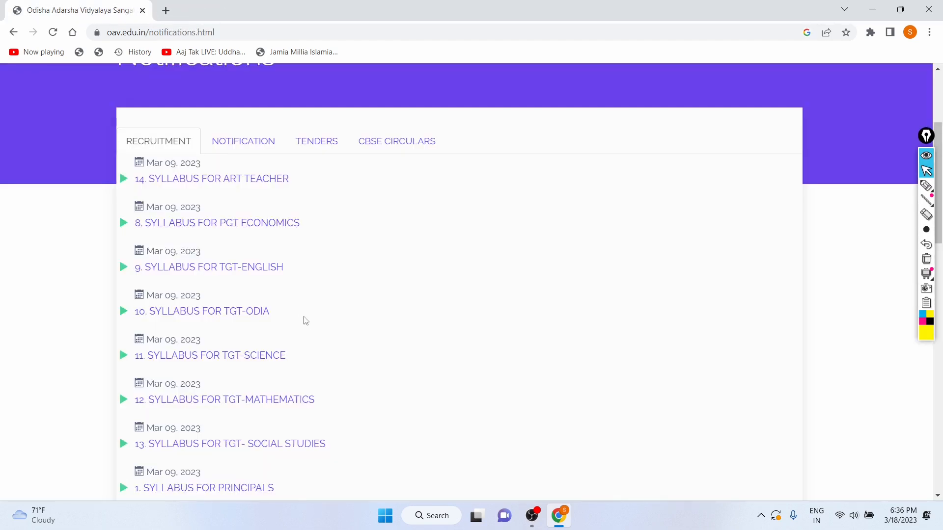
{"action": "scroll", "coordinate": [310, 324], "scroll_direction": "down", "scroll_amount": 1}
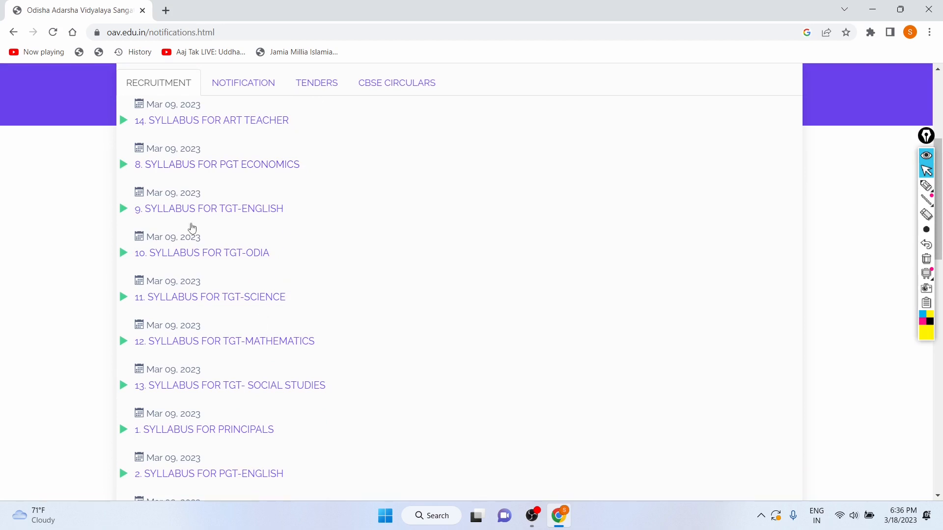
{"action": "scroll", "coordinate": [254, 260], "scroll_direction": "down", "scroll_amount": 2}
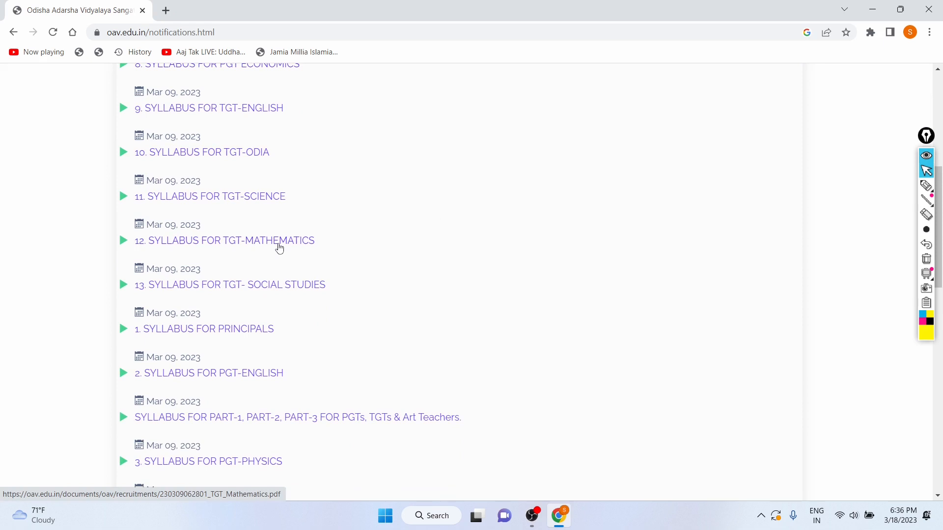
{"action": "scroll", "coordinate": [279, 248], "scroll_direction": "down", "scroll_amount": 5}
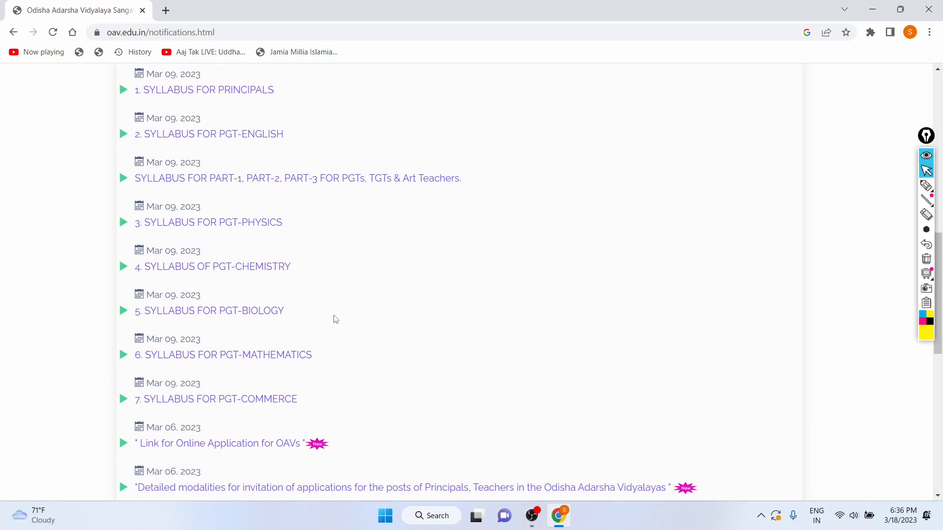
{"action": "scroll", "coordinate": [336, 319], "scroll_direction": "up", "scroll_amount": 6}
{"action": "scroll", "coordinate": [338, 310], "scroll_direction": "down", "scroll_amount": 2}
{"action": "scroll", "coordinate": [338, 309], "scroll_direction": "up", "scroll_amount": 1}
{"action": "scroll", "coordinate": [337, 309], "scroll_direction": "down", "scroll_amount": 2}
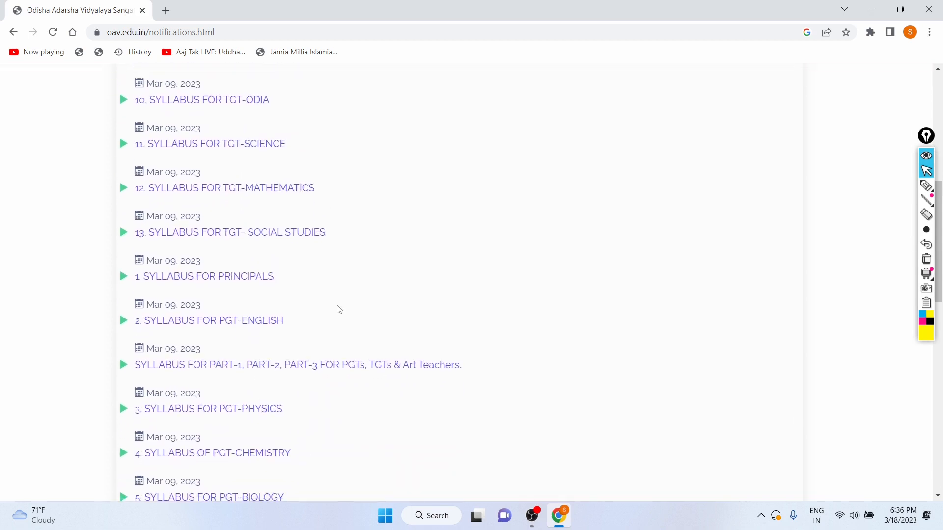
{"action": "scroll", "coordinate": [339, 309], "scroll_direction": "down", "scroll_amount": 7}
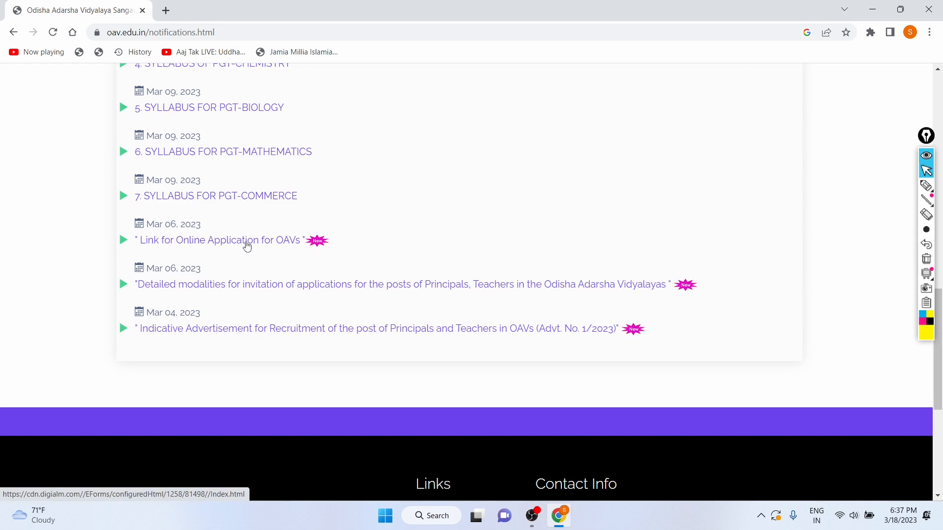
{"action": "left_click", "coordinate": [246, 245]}
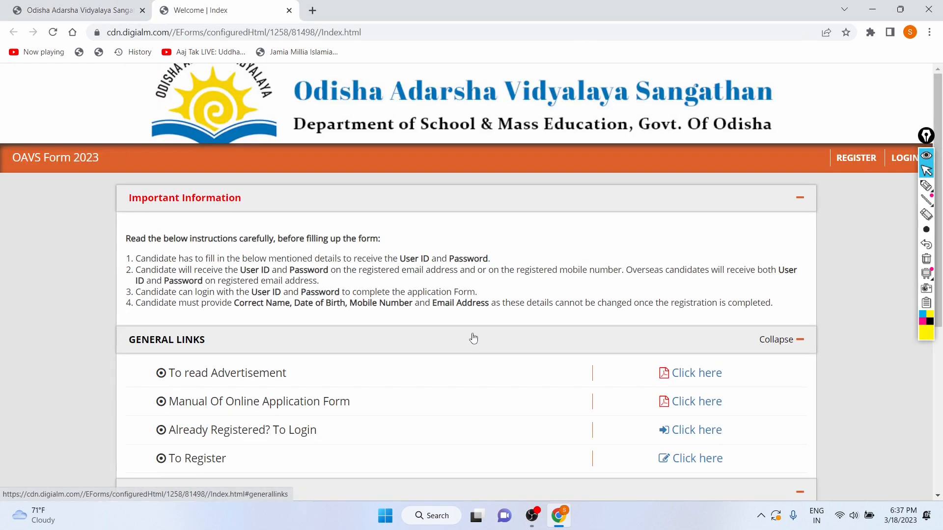
Open the To Register link on the OAVS Form 2023 page
{"action": "scroll", "coordinate": [472, 338], "scroll_direction": "down", "scroll_amount": 5}
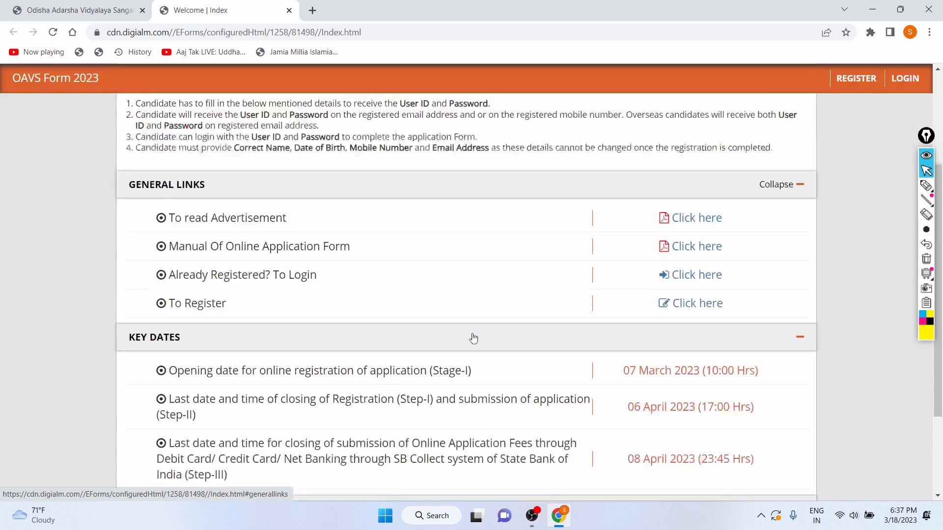
{"action": "scroll", "coordinate": [473, 338], "scroll_direction": "up", "scroll_amount": 5}
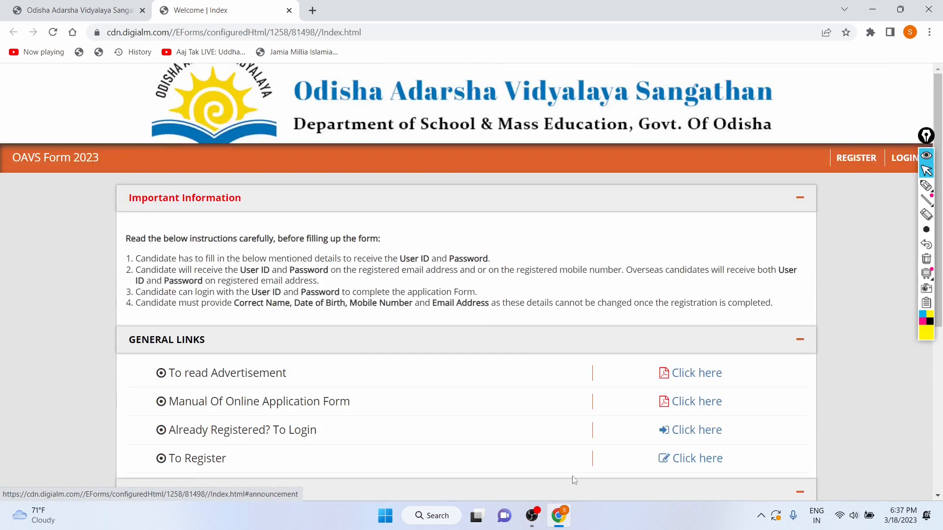
{"action": "scroll", "coordinate": [573, 476], "scroll_direction": "down", "scroll_amount": 2}
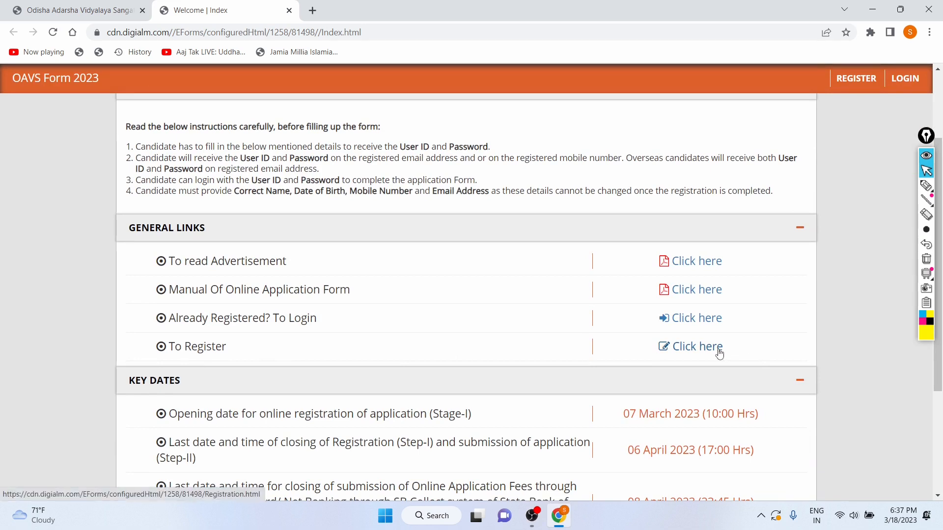
{"action": "scroll", "coordinate": [719, 354], "scroll_direction": "down", "scroll_amount": 3}
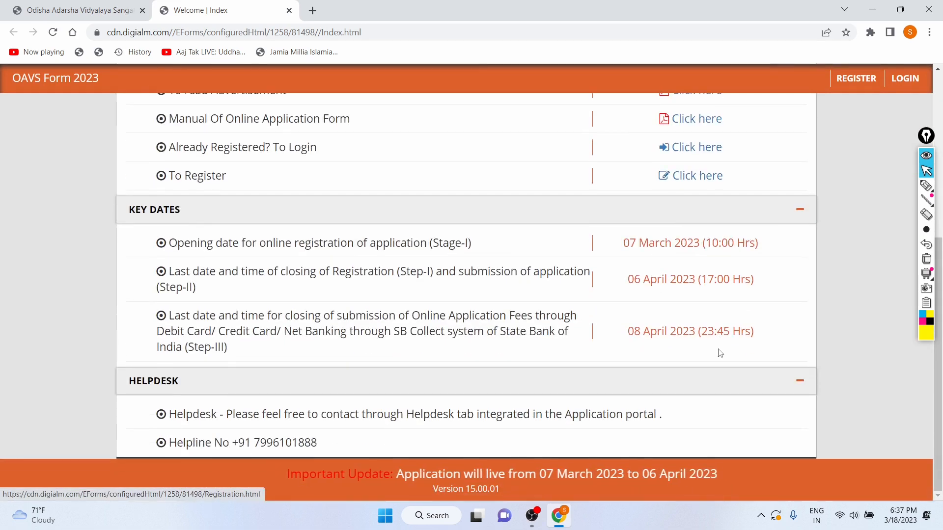
{"action": "left_click", "coordinate": [700, 180]}
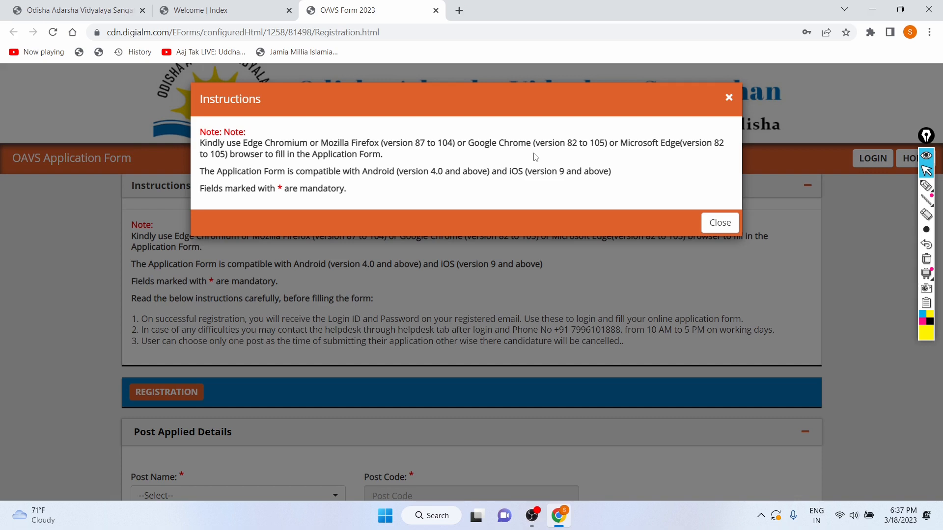
Close the Instructions dialog and look over the registration form's instructions and Post Applied Details section
{"action": "left_click", "coordinate": [728, 96]}
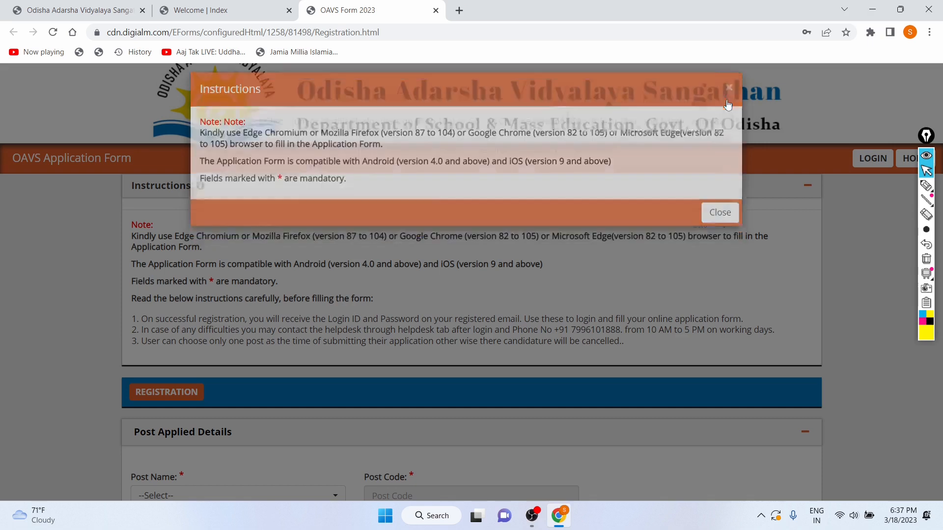
{"action": "scroll", "coordinate": [569, 199], "scroll_direction": "down", "scroll_amount": 1}
{"action": "scroll", "coordinate": [570, 198], "scroll_direction": "down", "scroll_amount": 4}
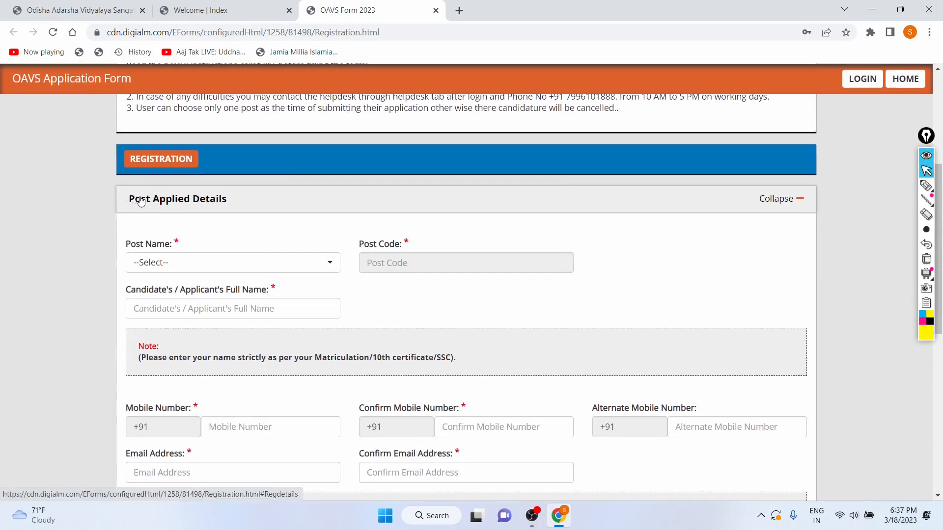
{"action": "scroll", "coordinate": [375, 196], "scroll_direction": "up", "scroll_amount": 3}
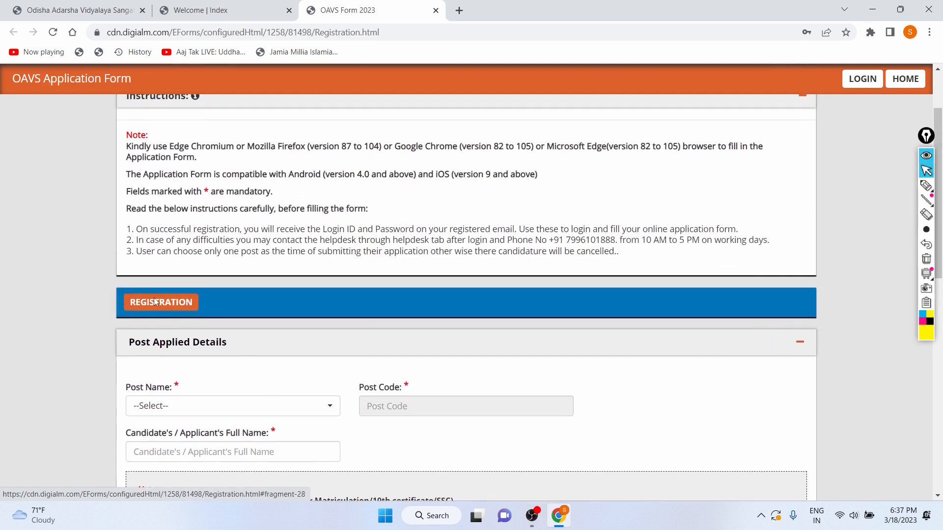
{"action": "scroll", "coordinate": [392, 263], "scroll_direction": "up", "scroll_amount": 2}
{"action": "scroll", "coordinate": [515, 363], "scroll_direction": "down", "scroll_amount": 2}
{"action": "scroll", "coordinate": [514, 362], "scroll_direction": "down", "scroll_amount": 5}
Select TGT Mathematics as the Post Name in the registration form
{"action": "left_click", "coordinate": [194, 152]}
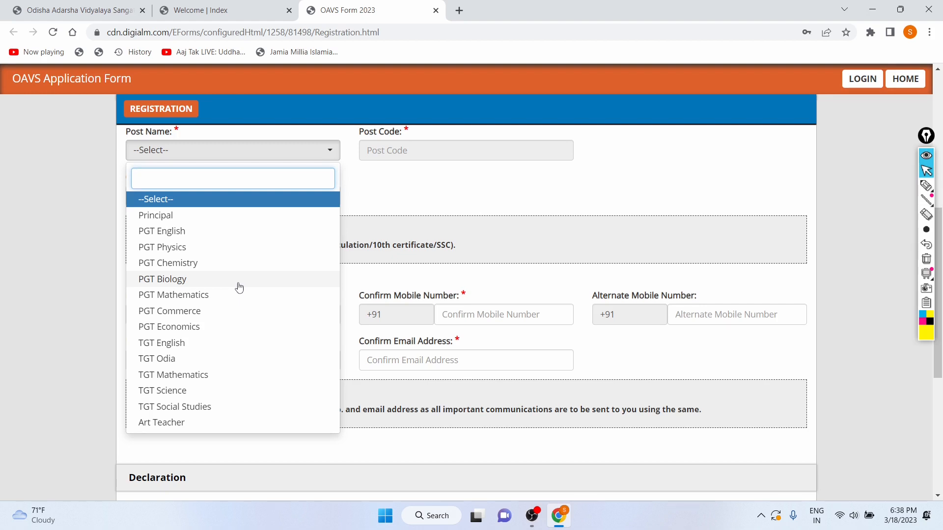
{"action": "left_click", "coordinate": [238, 300]}
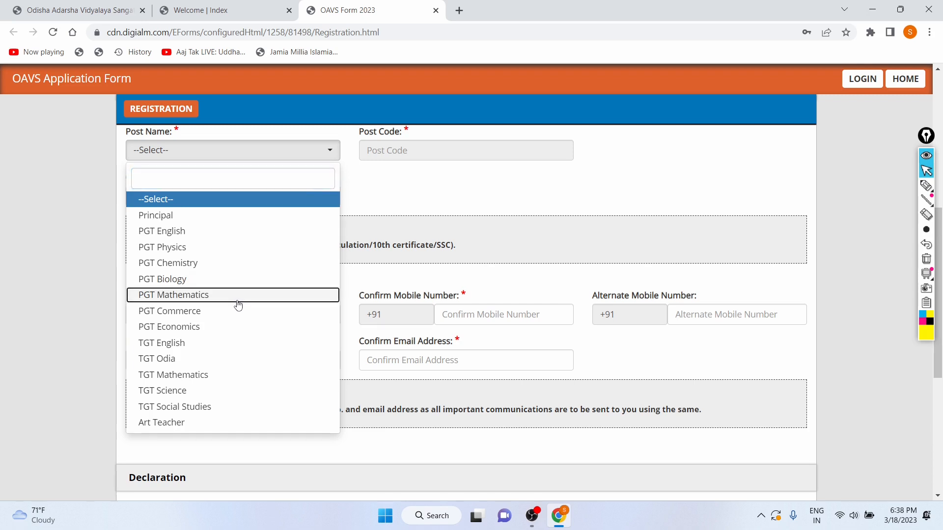
{"action": "left_click", "coordinate": [306, 152]}
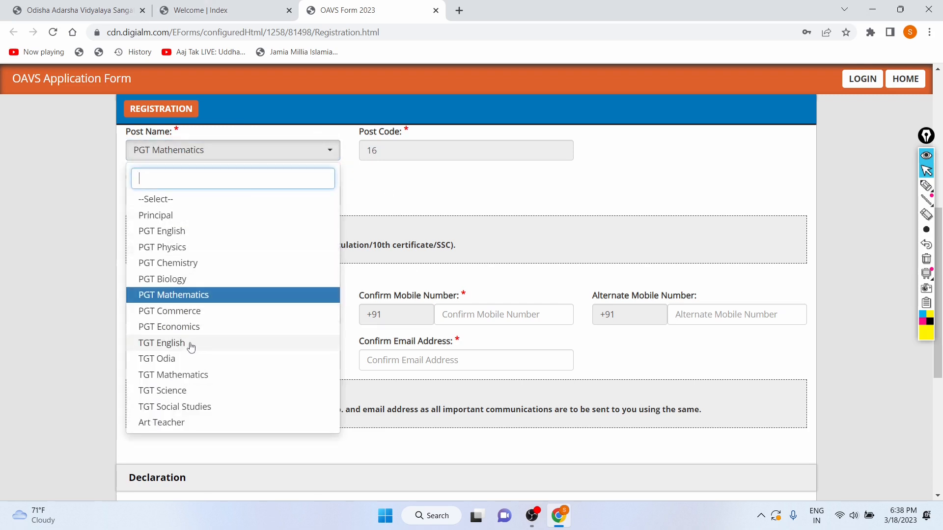
{"action": "scroll", "coordinate": [191, 346], "scroll_direction": "down", "scroll_amount": 1}
{"action": "left_click", "coordinate": [190, 358]}
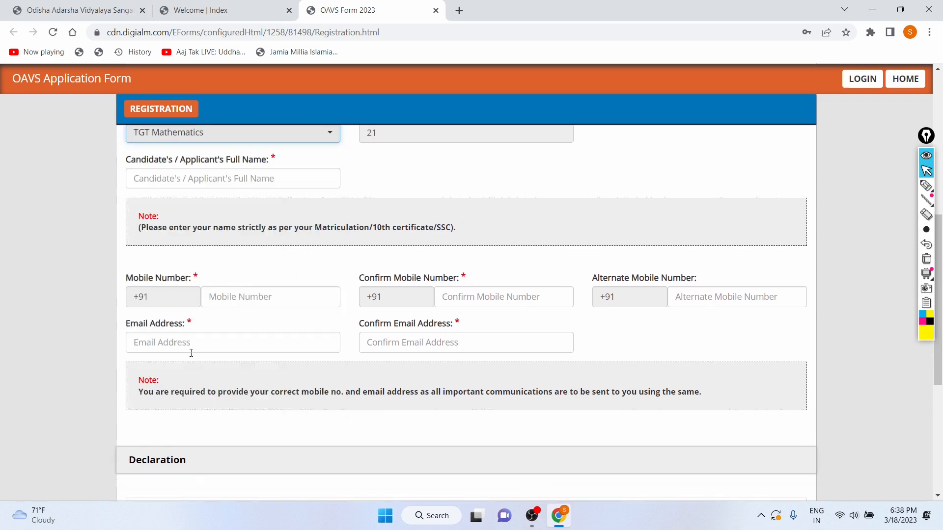
{"action": "scroll", "coordinate": [282, 232], "scroll_direction": "up", "scroll_amount": 5}
{"action": "scroll", "coordinate": [282, 234], "scroll_direction": "down", "scroll_amount": 3}
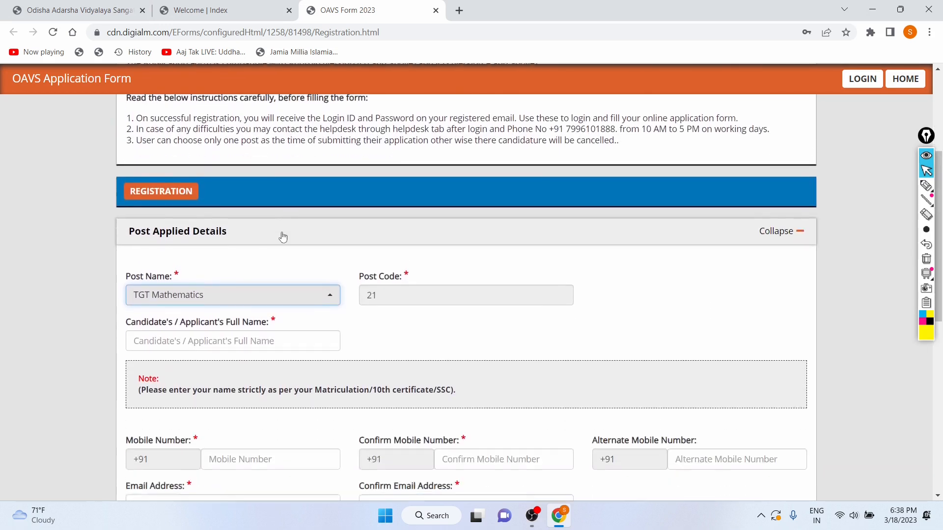
Change the Post Name to PGT English
{"action": "left_click", "coordinate": [418, 215]}
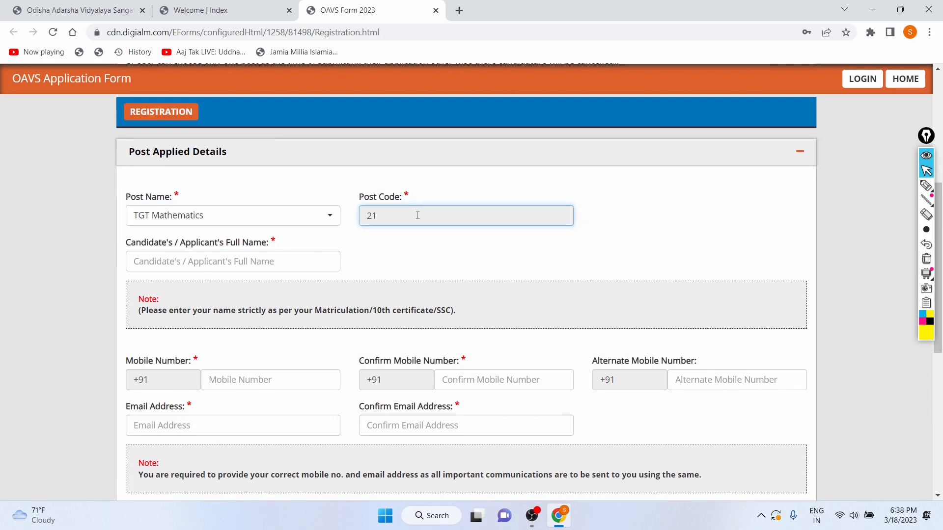
{"action": "left_click", "coordinate": [263, 219]}
{"action": "left_click", "coordinate": [231, 293]}
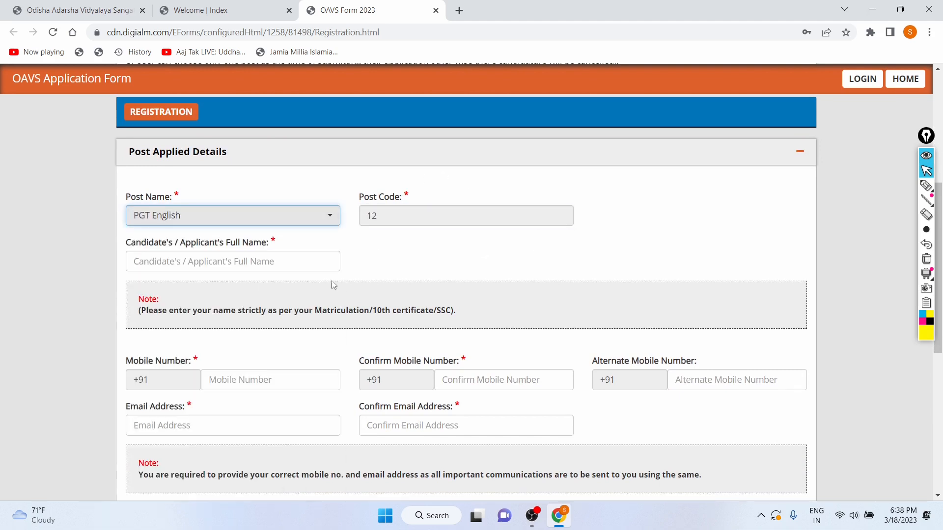
Reselect TGT Mathematics as the Post Name
{"action": "left_click", "coordinate": [273, 225]}
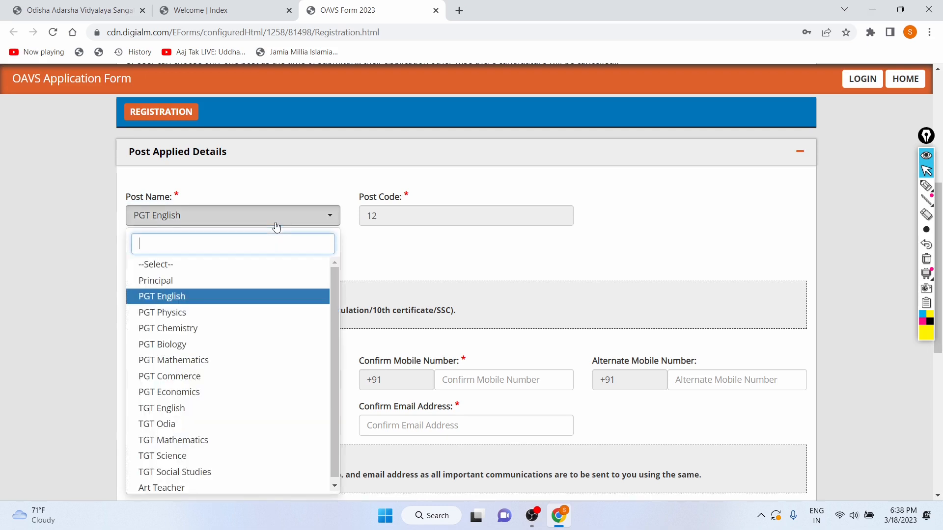
{"action": "scroll", "coordinate": [166, 407], "scroll_direction": "down", "scroll_amount": 1}
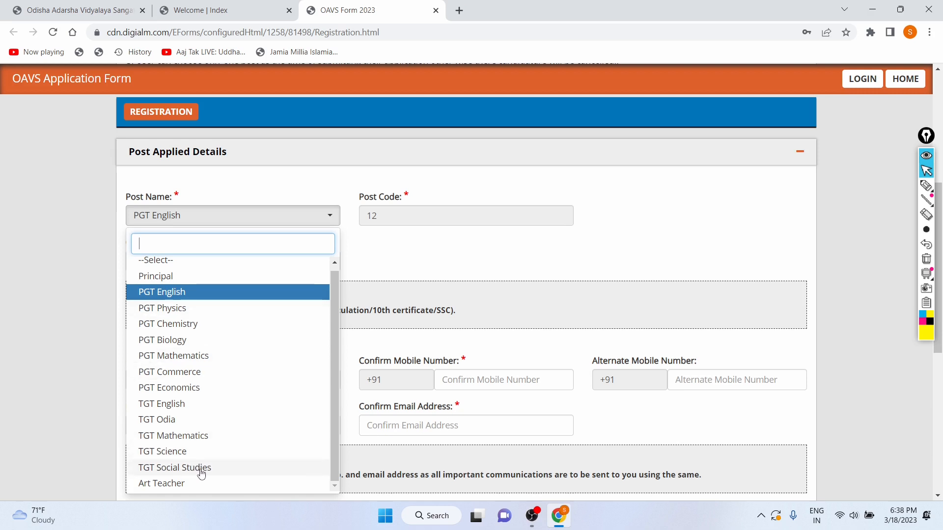
{"action": "left_click", "coordinate": [185, 441]}
{"action": "left_click", "coordinate": [206, 216]}
{"action": "scroll", "coordinate": [205, 216], "scroll_direction": "down", "scroll_amount": 3}
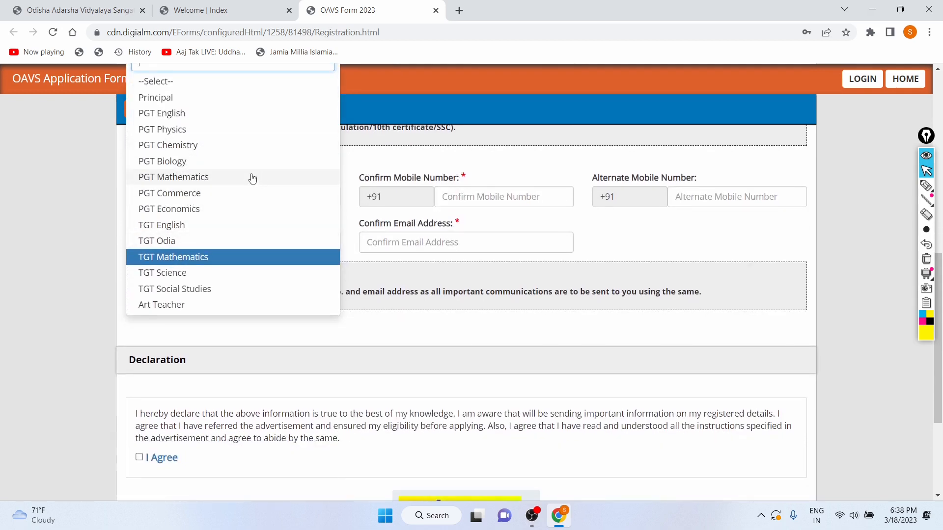
{"action": "scroll", "coordinate": [252, 178], "scroll_direction": "up", "scroll_amount": 2}
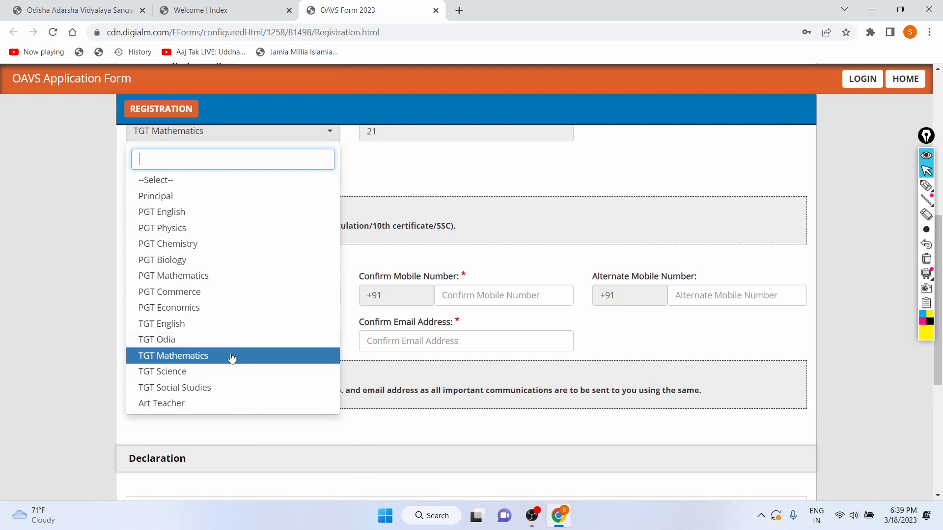
{"action": "left_click", "coordinate": [232, 355]}
{"action": "scroll", "coordinate": [400, 255], "scroll_direction": "up", "scroll_amount": 2}
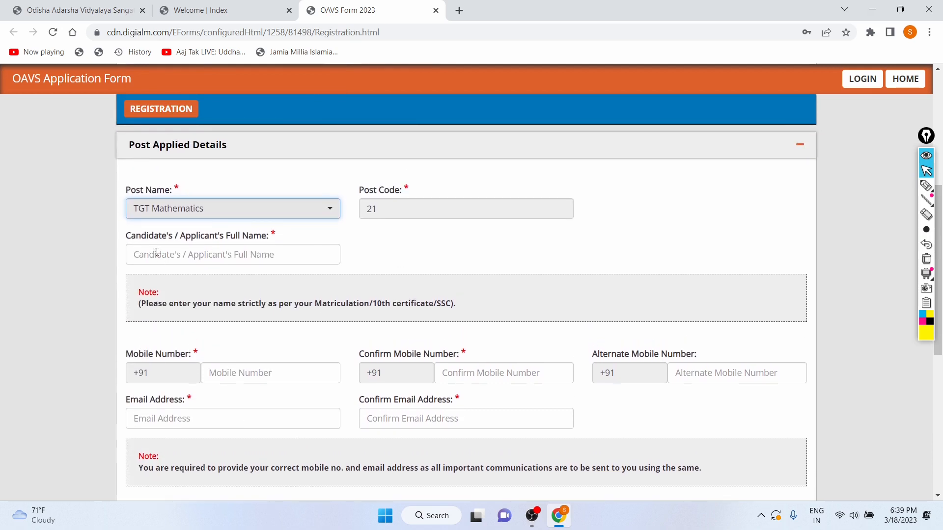
Enter the applicant's full name in capital letters
{"action": "left_click", "coordinate": [261, 251]}
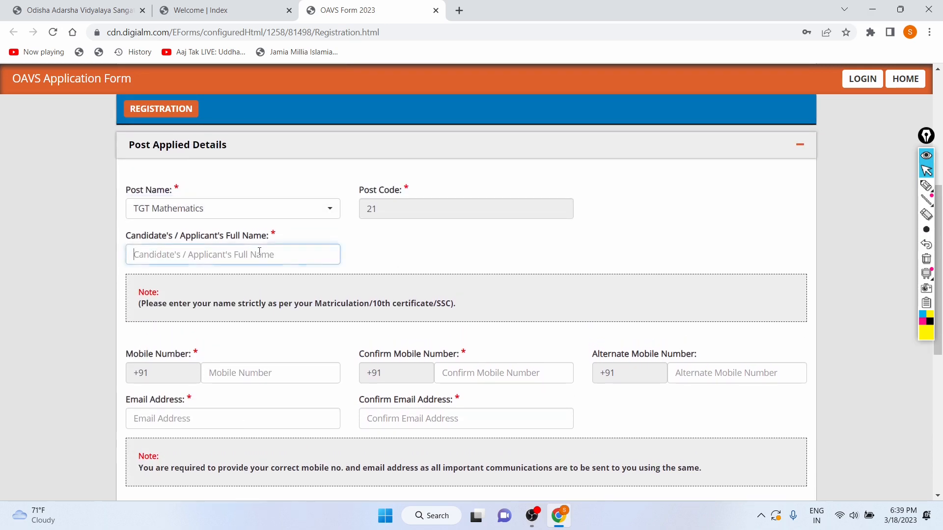
{"action": "key", "text": "Caps_Lock"}
{"action": "type", "text": "SORAV"}
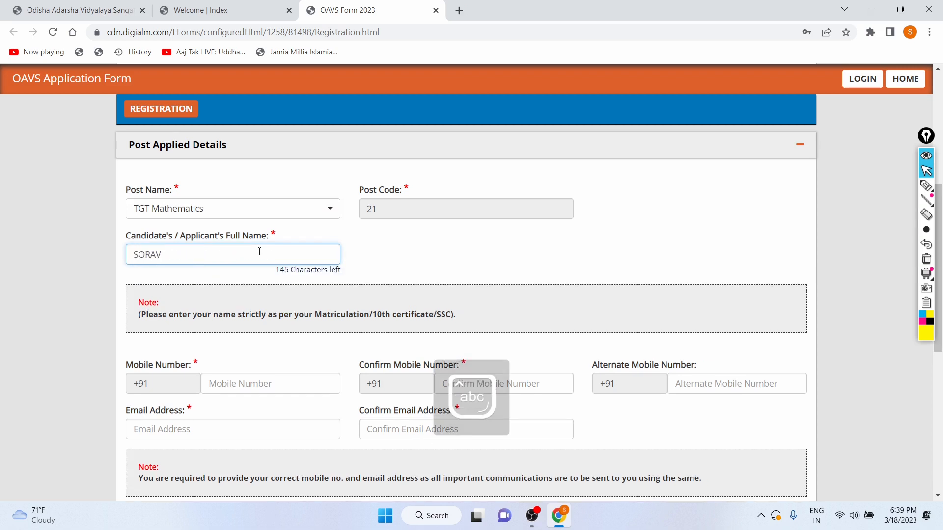
Enter the applicant's mobile number
{"action": "scroll", "coordinate": [258, 245], "scroll_direction": "down", "scroll_amount": 2}
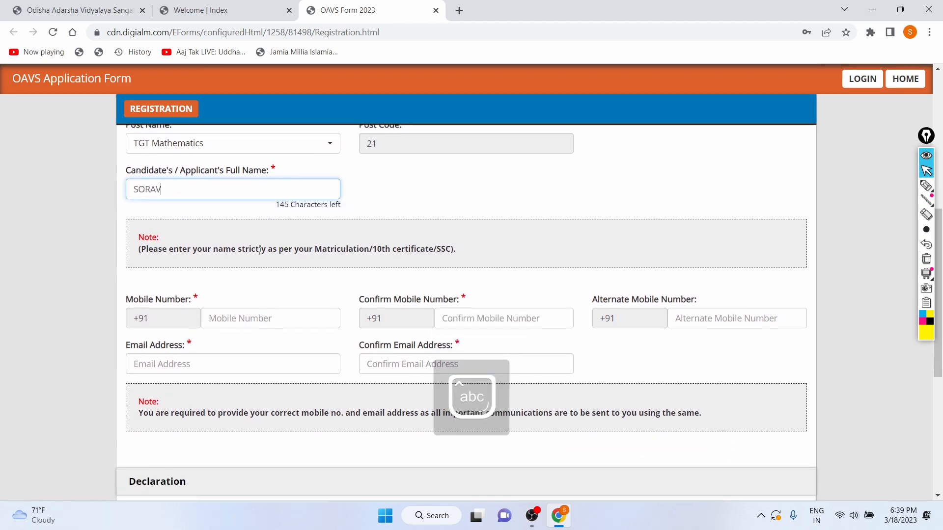
{"action": "scroll", "coordinate": [252, 215], "scroll_direction": "down", "scroll_amount": 1}
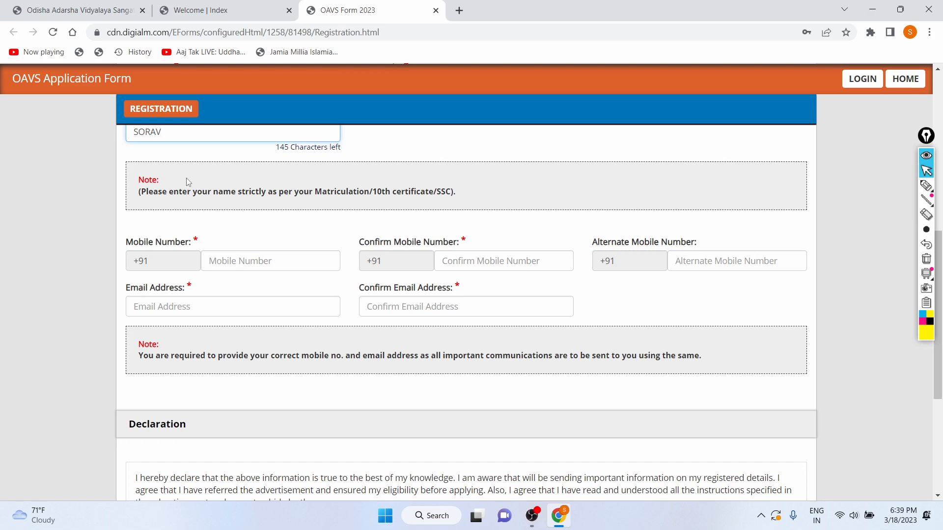
{"action": "left_click", "coordinate": [264, 258]}
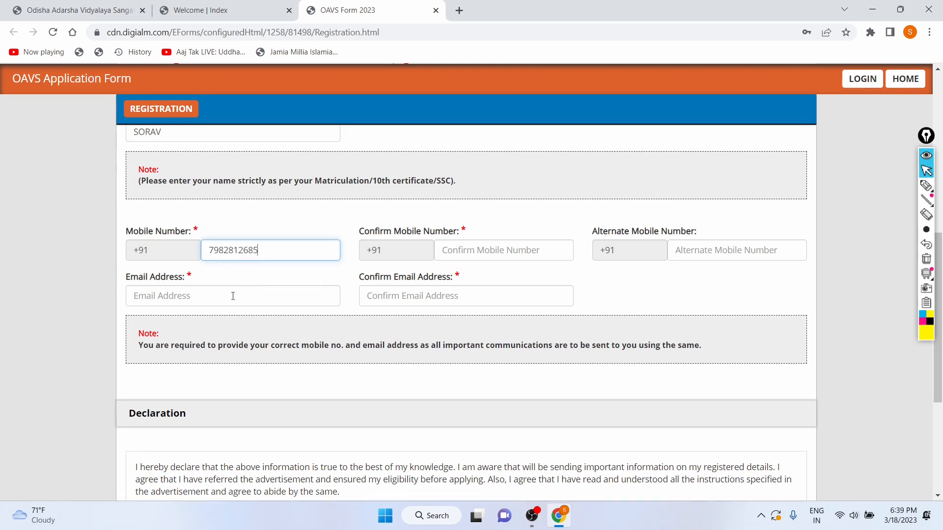
Re-enter the same mobile number in the Confirm Mobile Number field
{"action": "left_click", "coordinate": [470, 249]}
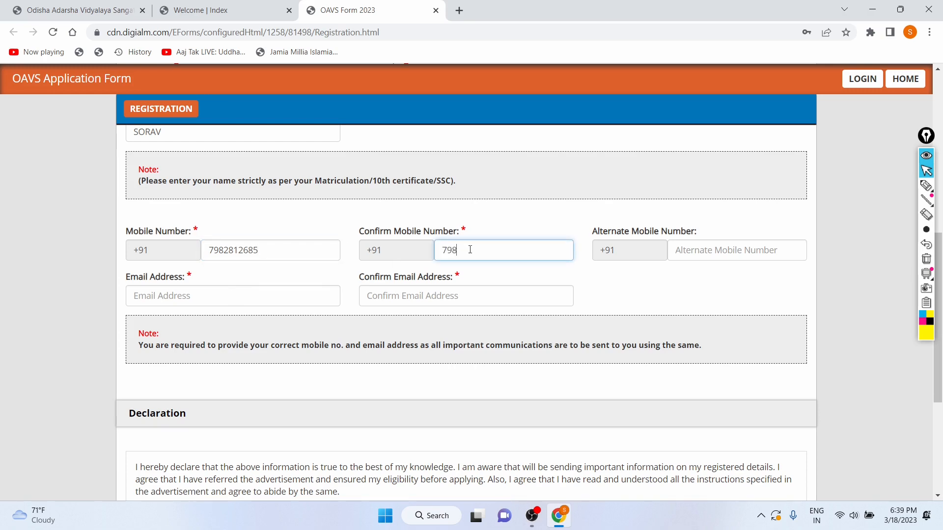
{"action": "left_click", "coordinate": [706, 247]}
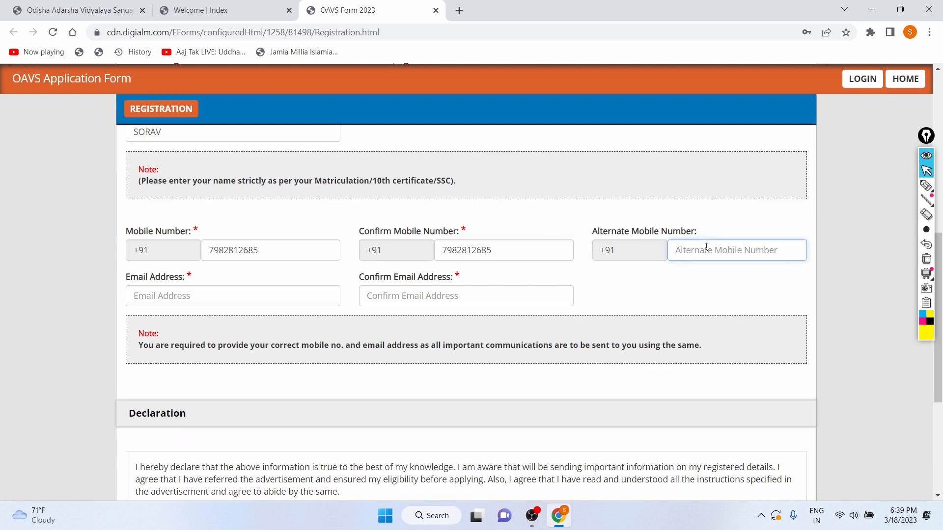
Fill in the applicant's Gmail e-mail address
{"action": "scroll", "coordinate": [423, 320], "scroll_direction": "down", "scroll_amount": 1}
{"action": "scroll", "coordinate": [420, 315], "scroll_direction": "down", "scroll_amount": 1}
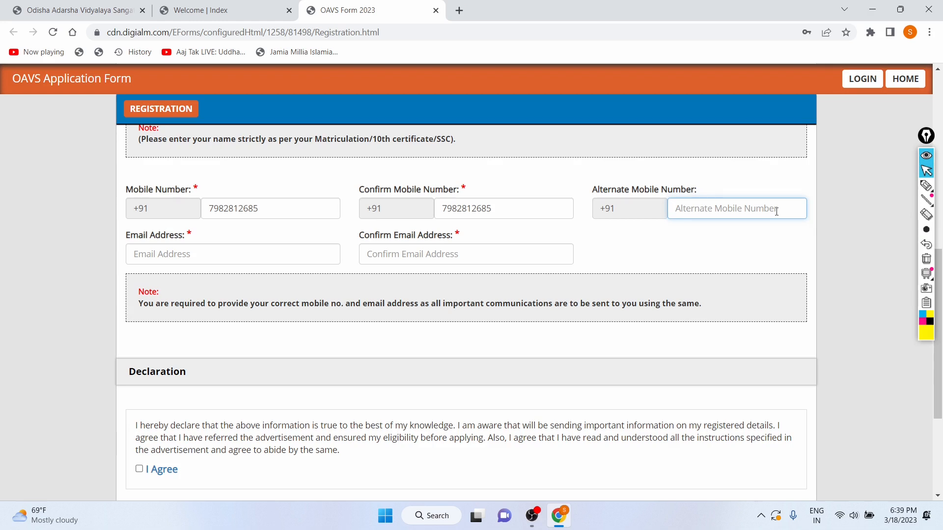
{"action": "left_click", "coordinate": [265, 254]}
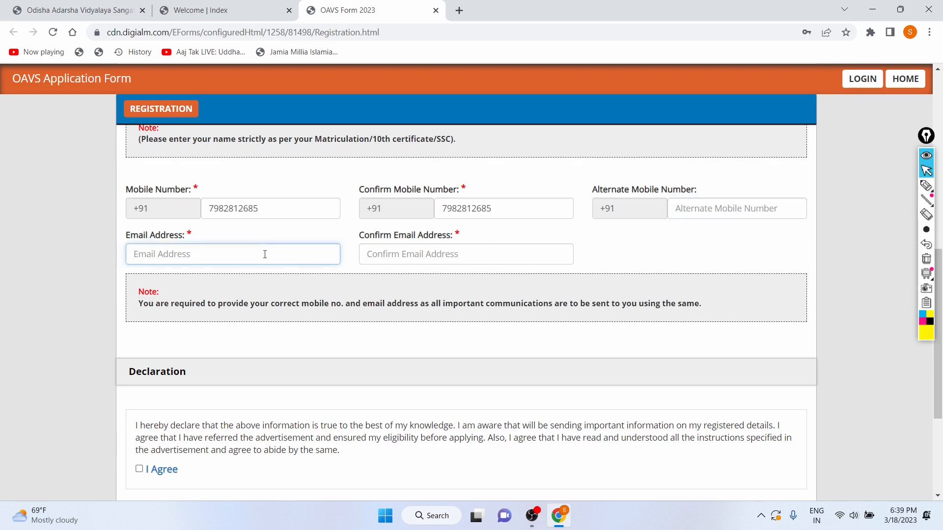
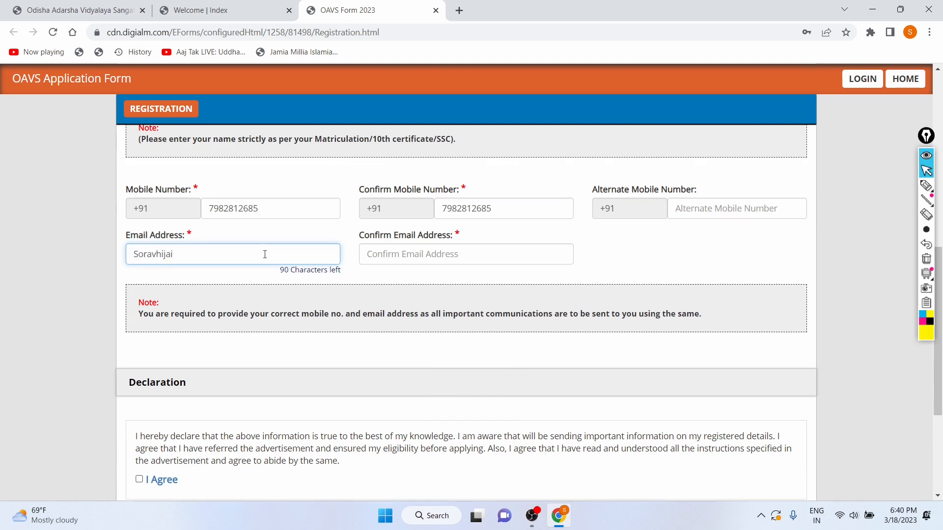
Try to re-enter the e-mail address in the Confirm Email Address field
{"action": "left_click", "coordinate": [377, 253]}
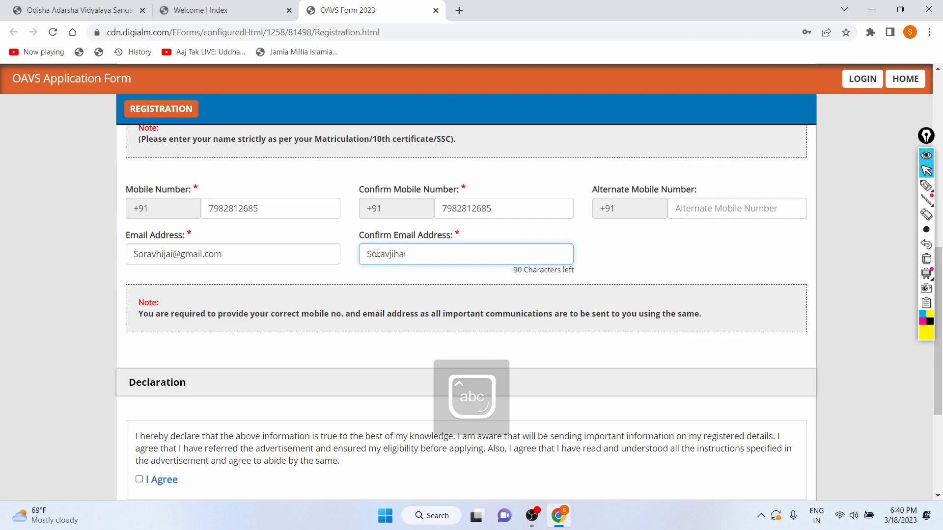
{"action": "scroll", "coordinate": [378, 254], "scroll_direction": "down", "scroll_amount": 1}
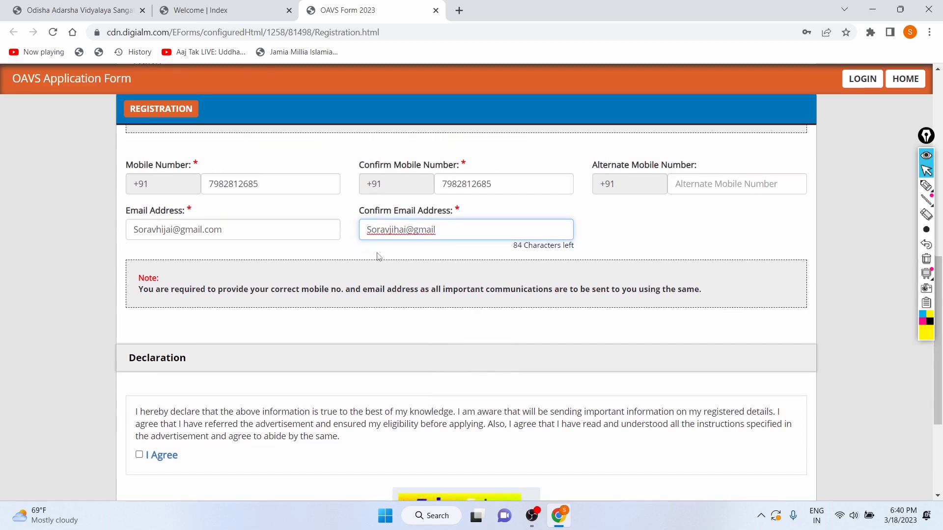
{"action": "type", "text": ".com"}
{"action": "scroll", "coordinate": [357, 276], "scroll_direction": "down", "scroll_amount": 2}
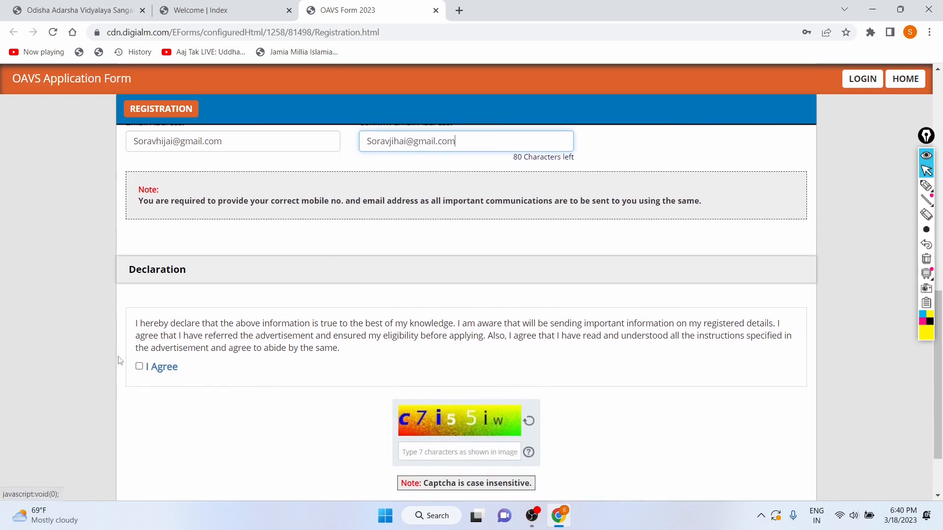
{"action": "scroll", "coordinate": [318, 247], "scroll_direction": "down", "scroll_amount": 2}
{"action": "scroll", "coordinate": [167, 270], "scroll_direction": "up", "scroll_amount": 2}
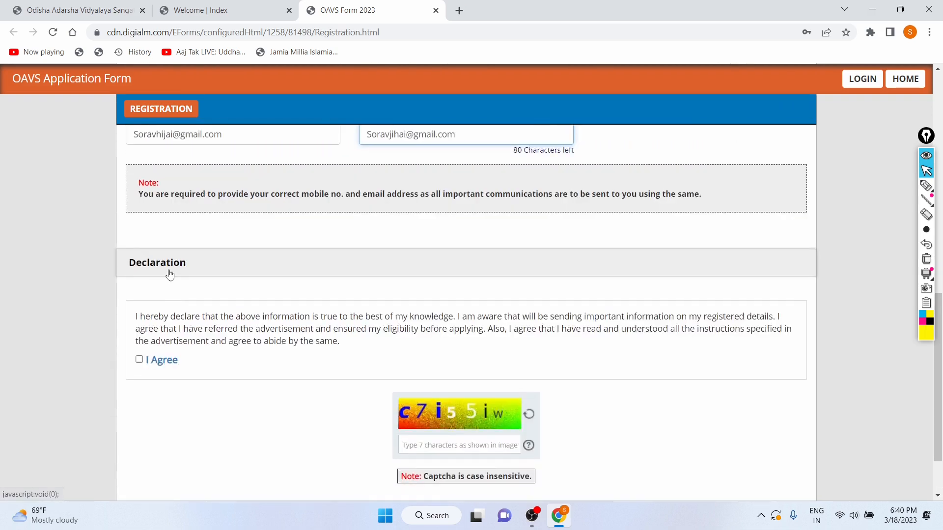
{"action": "left_click", "coordinate": [472, 205]}
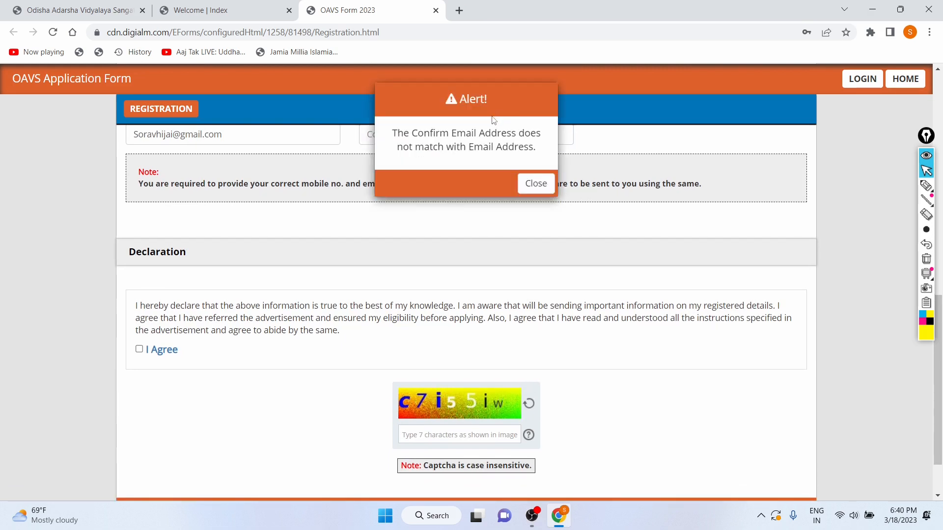
{"action": "left_click", "coordinate": [532, 183]}
{"action": "scroll", "coordinate": [386, 248], "scroll_direction": "up", "scroll_amount": 2}
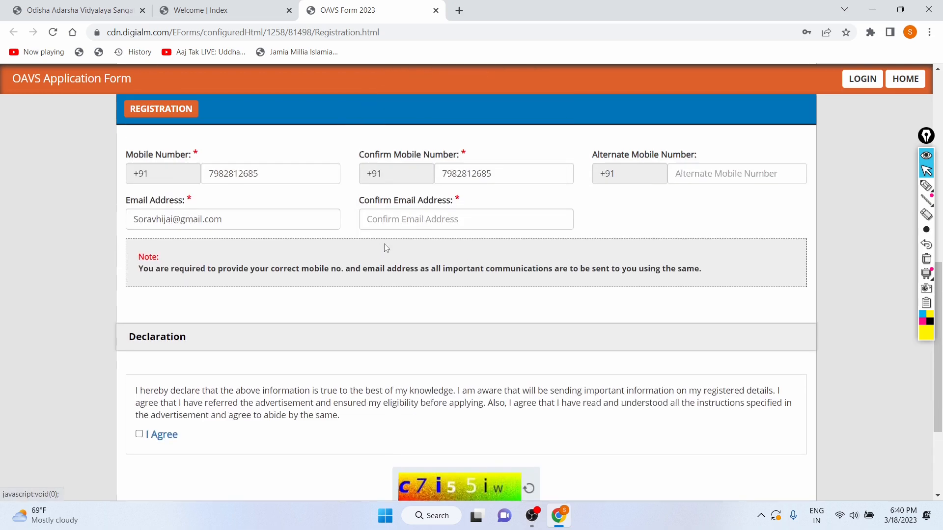
{"action": "left_click", "coordinate": [411, 215]}
{"action": "key", "text": "Caps_Lock"}
{"action": "type", "text": "S"}
{"action": "key", "text": "Caps_Lock"}
{"action": "type", "text": "orav"}
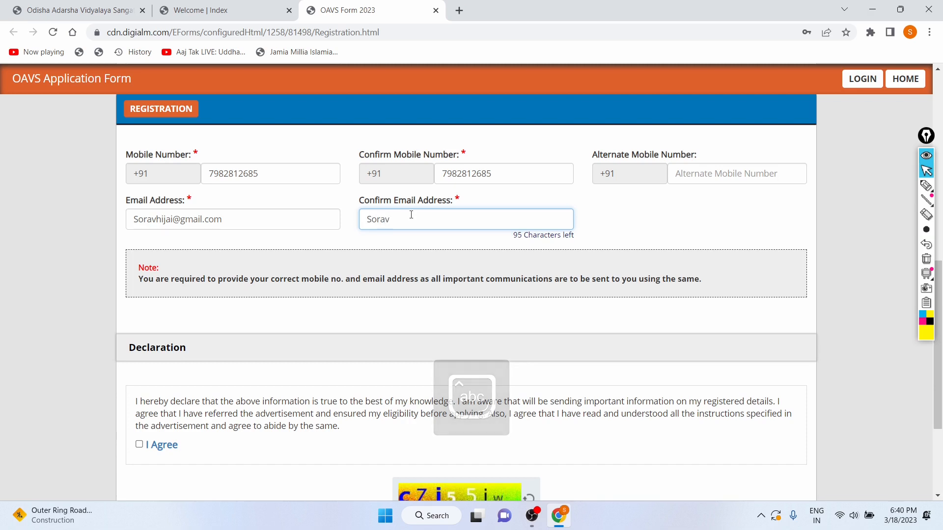
{"action": "left_click", "coordinate": [167, 220]}
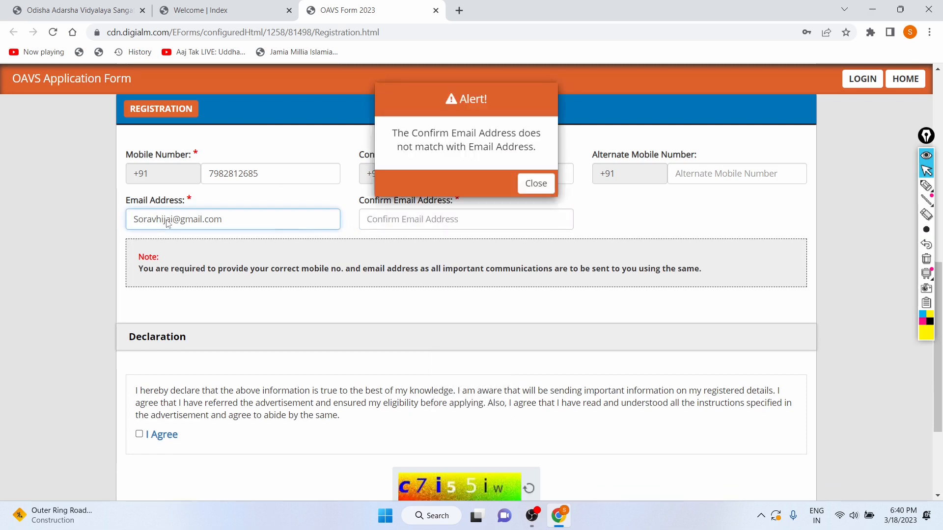
Correct the spelling of the applicant's e-mail address and dismiss the mismatch alert
{"action": "key", "text": "BackSpace"}
{"action": "key", "text": "BackSpace"}
{"action": "type", "text": "ih"}
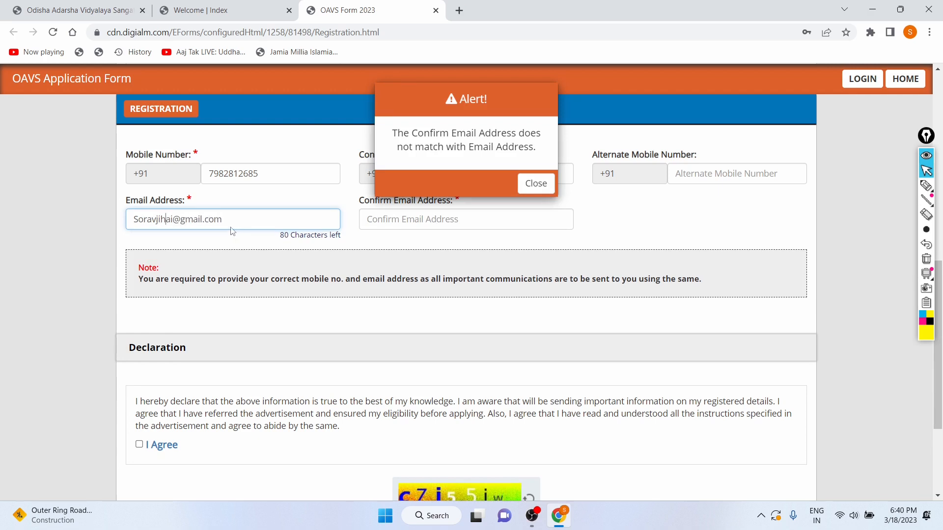
{"action": "left_click", "coordinate": [536, 185]}
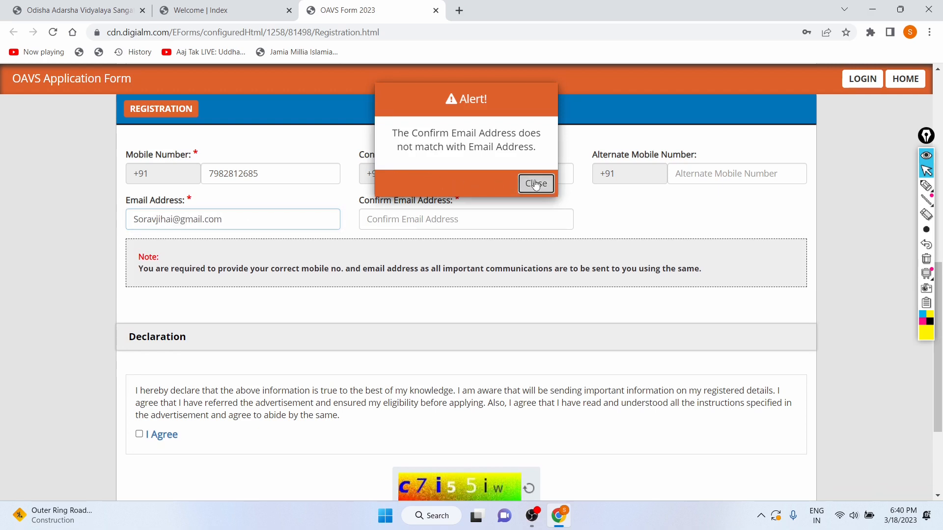
{"action": "left_click", "coordinate": [536, 184]}
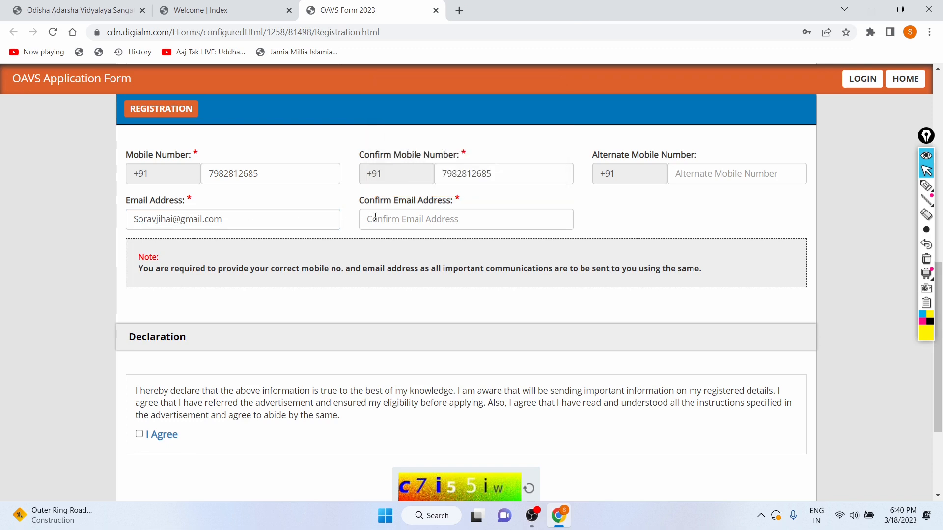
Re-enter the matching e-mail address for confirmation and tick the I Agree declaration
{"action": "left_click", "coordinate": [397, 218]}
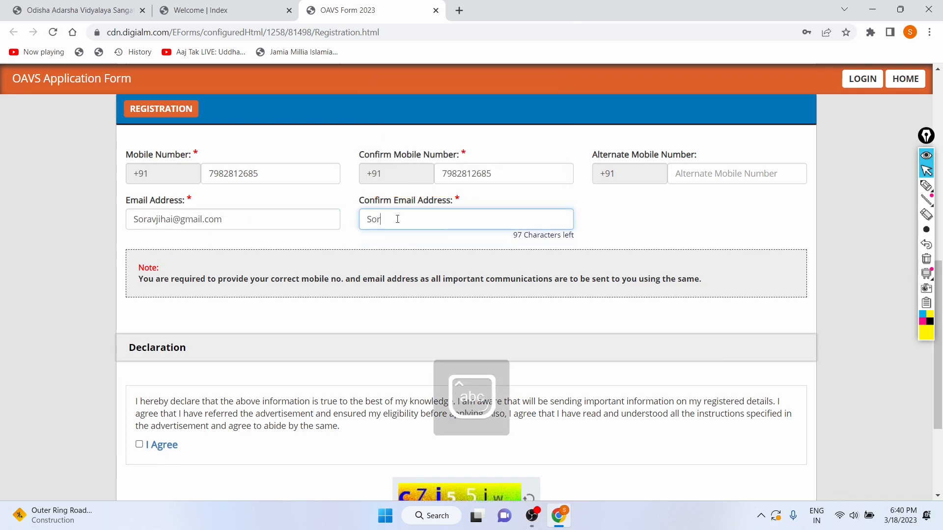
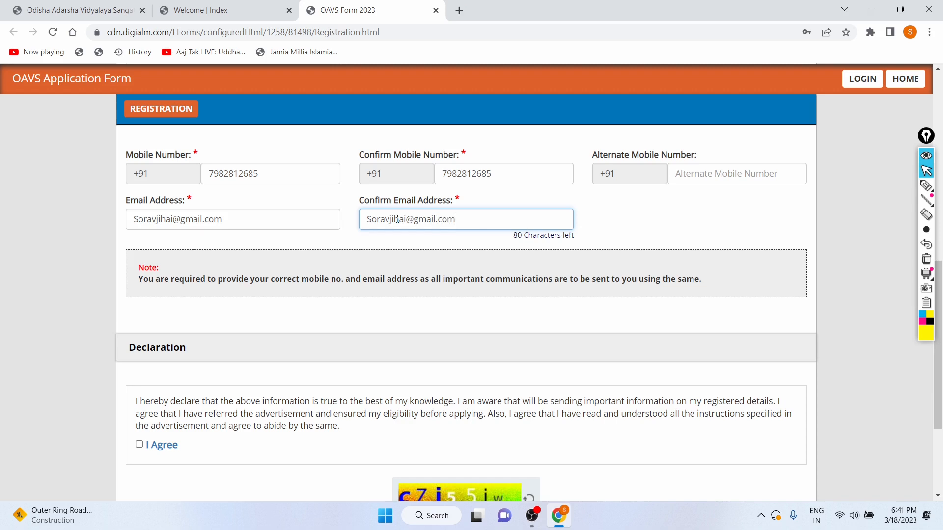
{"action": "scroll", "coordinate": [361, 291], "scroll_direction": "down", "scroll_amount": 3}
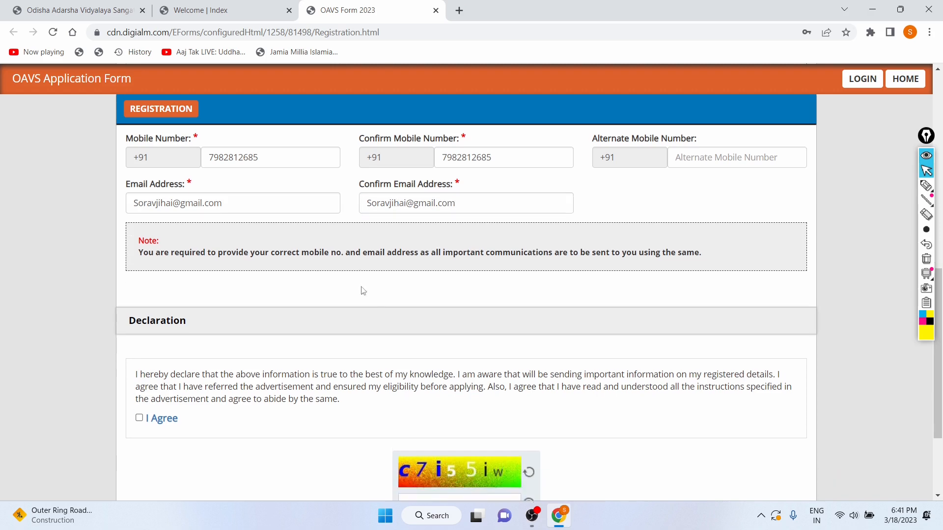
{"action": "left_click", "coordinate": [139, 288]}
Enter the captcha characters shown in the image and submit the form for re-verification
{"action": "scroll", "coordinate": [288, 295], "scroll_direction": "down", "scroll_amount": 1}
{"action": "left_click", "coordinate": [413, 368]}
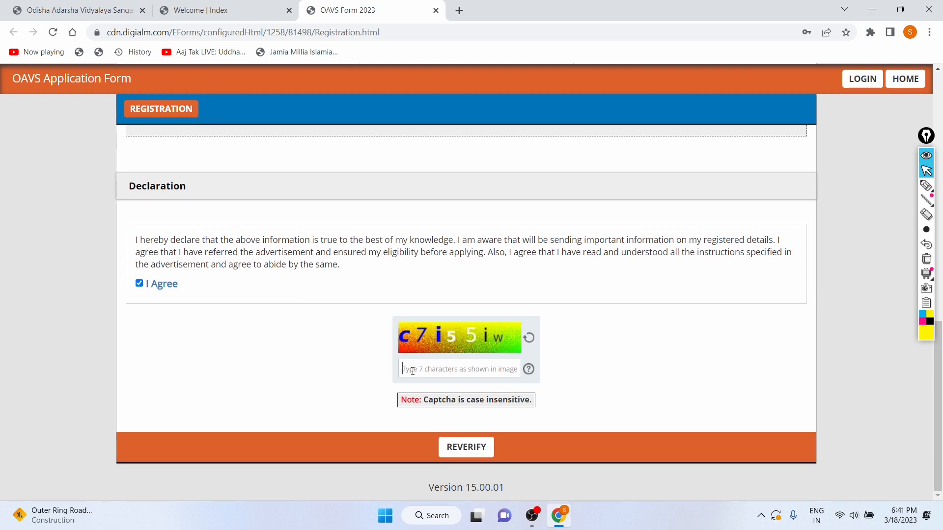
{"action": "type", "text": "c7i"}
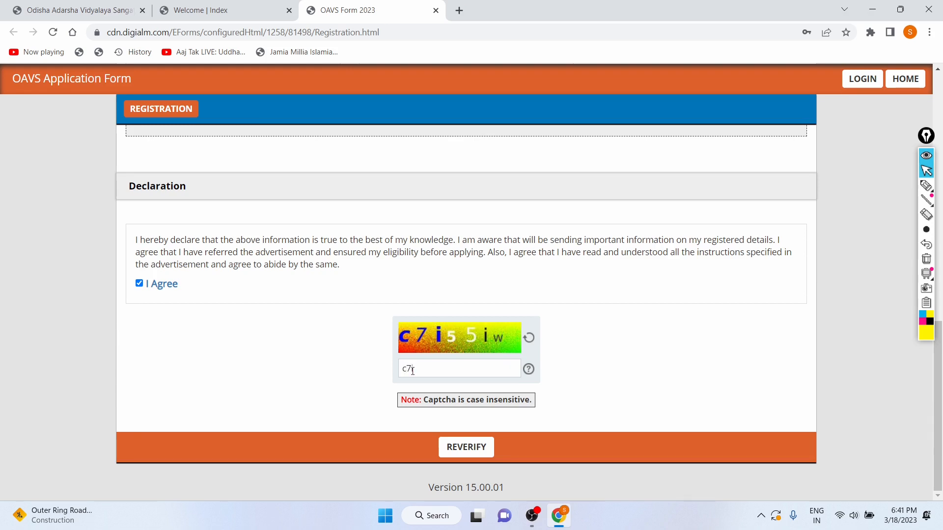
{"action": "type", "text": "55iw"}
{"action": "left_click", "coordinate": [466, 456]}
{"action": "scroll", "coordinate": [331, 346], "scroll_direction": "down", "scroll_amount": 3}
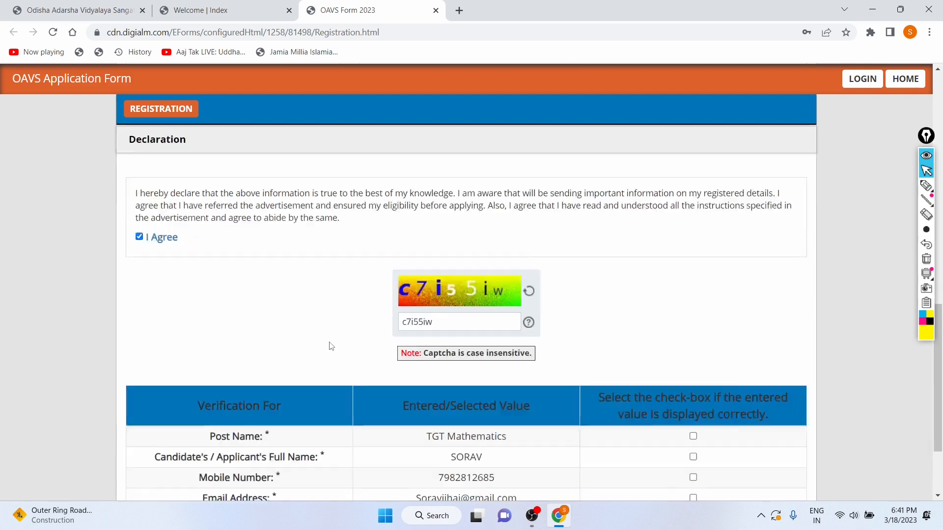
Tick the verification boxes for post name, full name, mobile number and e-mail address, then reverify the form
{"action": "left_click_drag", "start_coordinate": [181, 290], "coordinate": [364, 335]}
{"action": "left_click", "coordinate": [393, 323]}
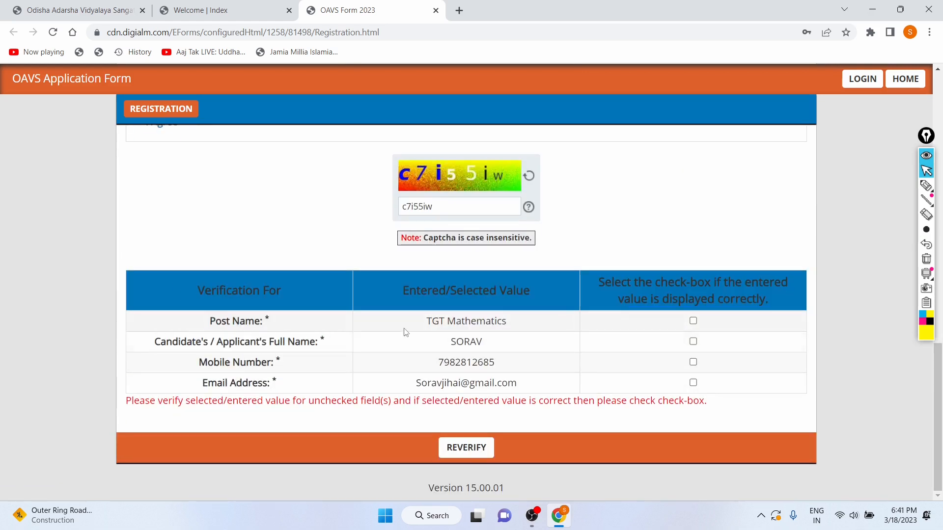
{"action": "left_click", "coordinate": [693, 320]}
{"action": "left_click", "coordinate": [693, 341]}
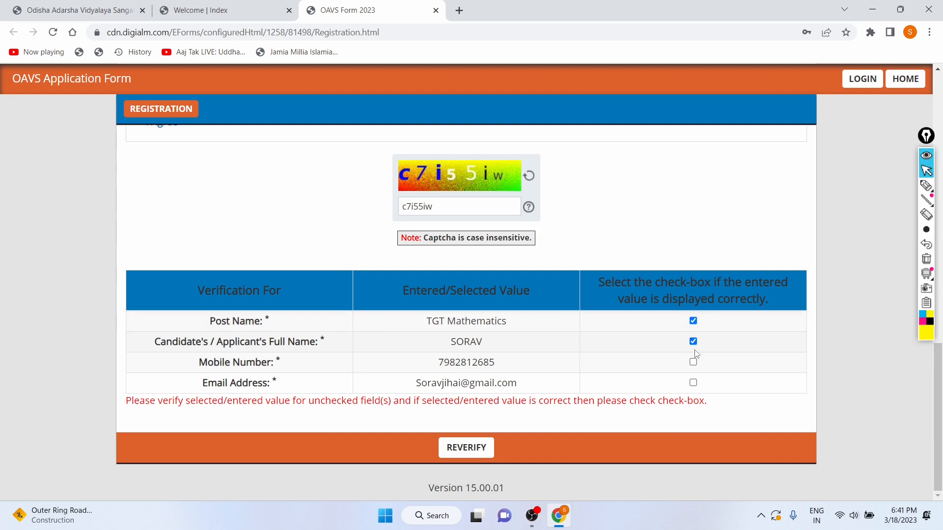
{"action": "left_click", "coordinate": [692, 362]}
{"action": "left_click", "coordinate": [692, 383]}
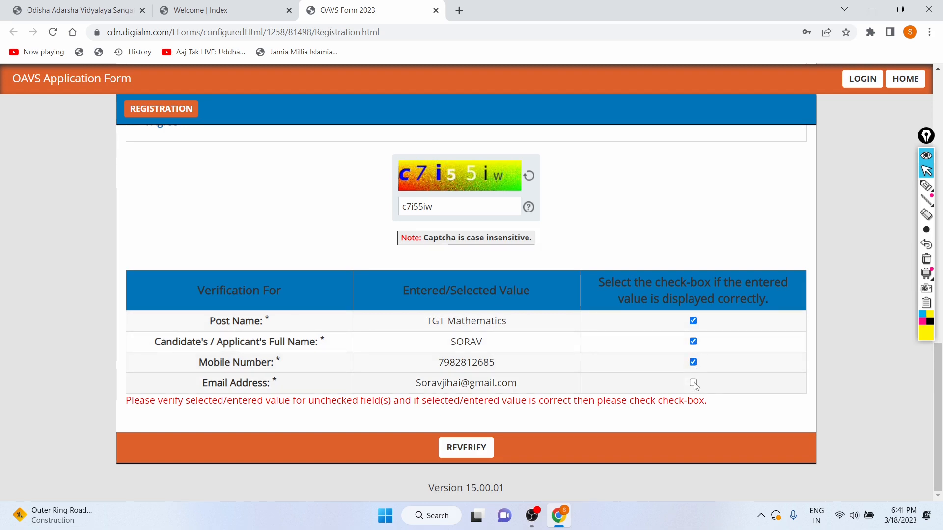
{"action": "left_click", "coordinate": [467, 447]}
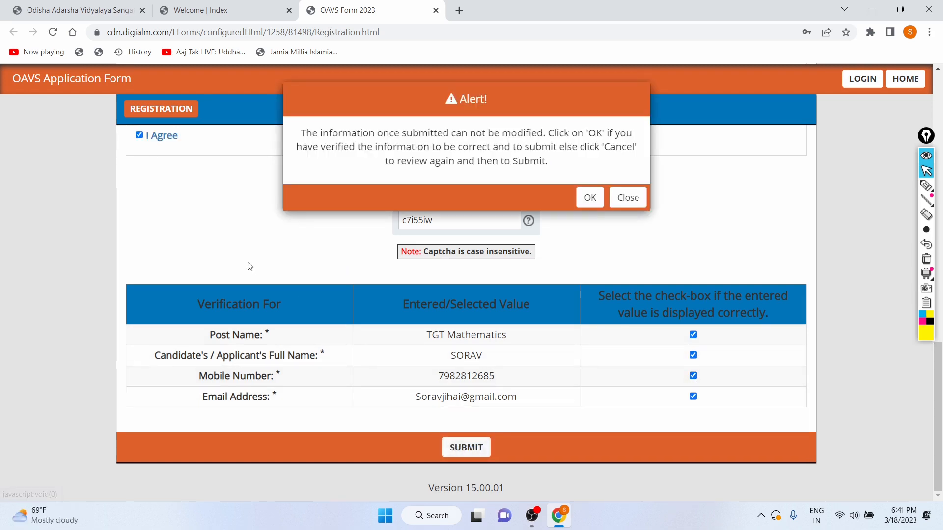
Confirm the final submission alert and close the registration success note
{"action": "left_click_drag", "start_coordinate": [294, 128], "coordinate": [586, 168]}
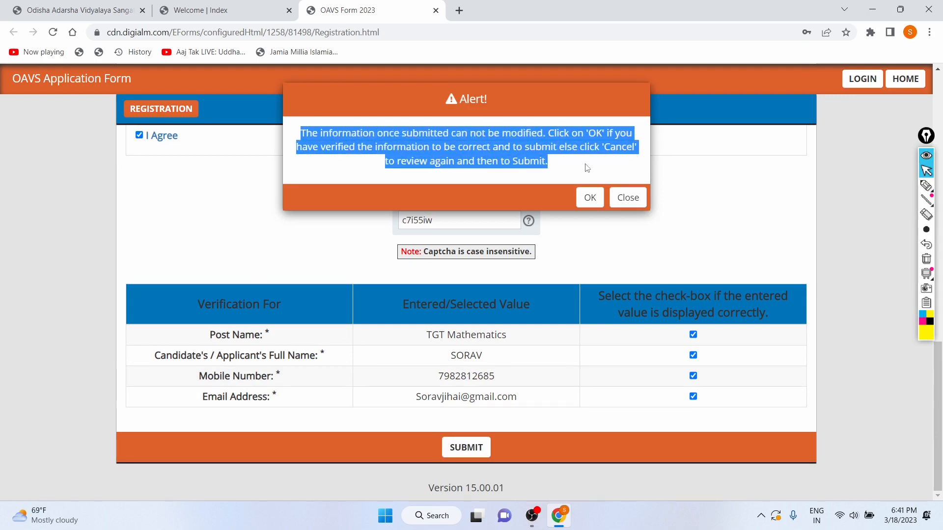
{"action": "left_click", "coordinate": [589, 198]}
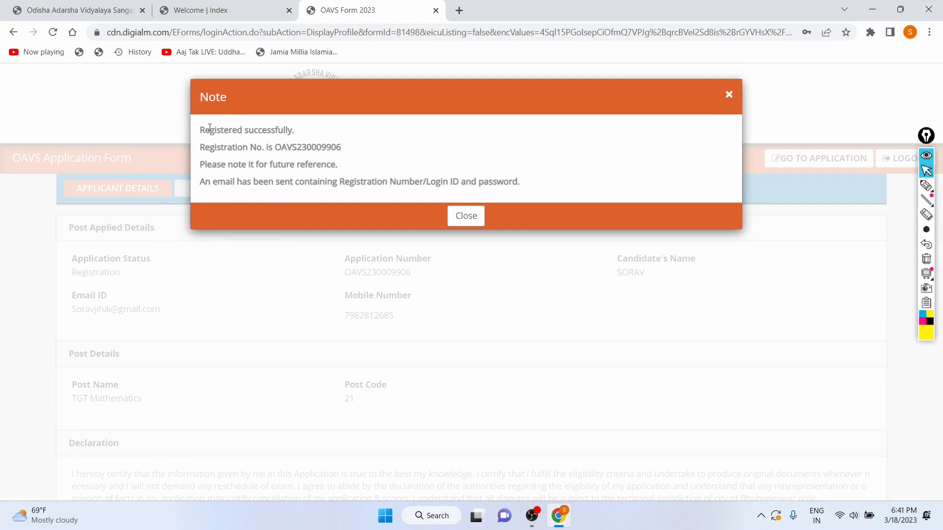
{"action": "left_click", "coordinate": [729, 95]}
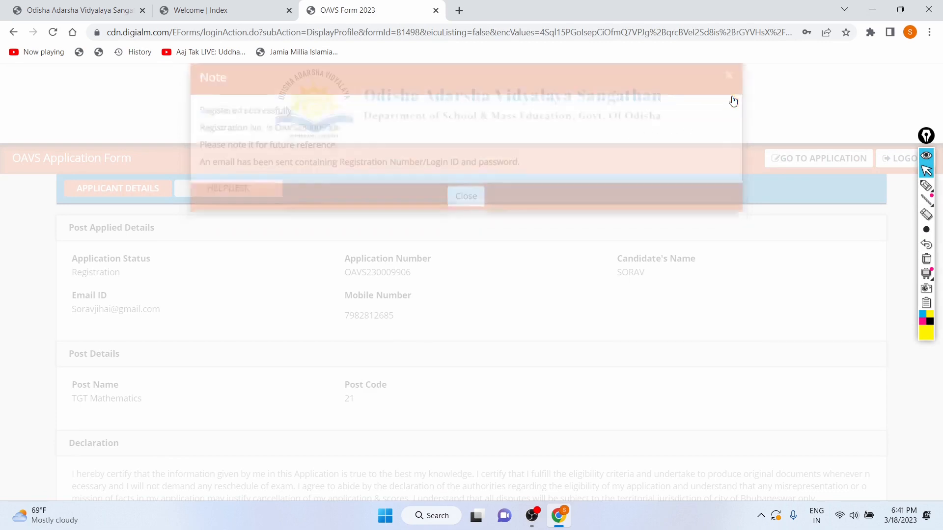
Open the application form from the applicant's profile page
{"action": "scroll", "coordinate": [357, 249], "scroll_direction": "down", "scroll_amount": 2}
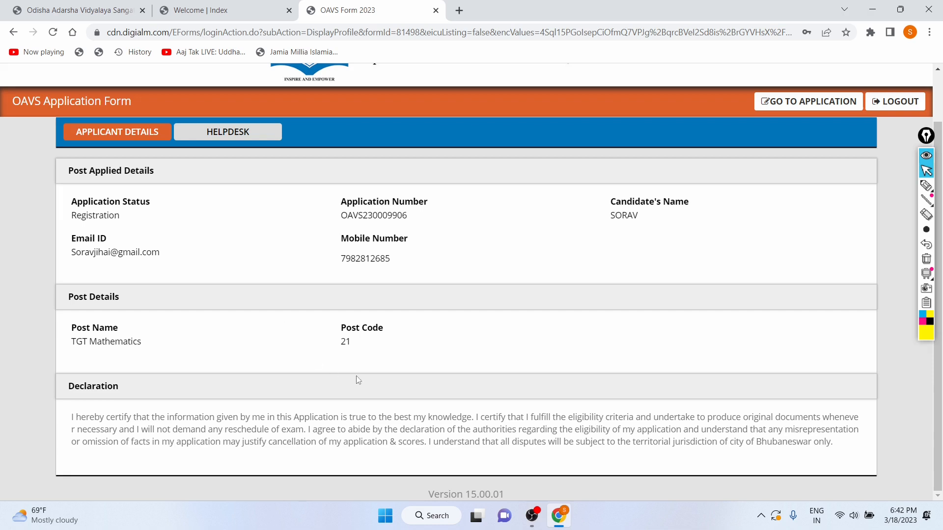
{"action": "scroll", "coordinate": [407, 344], "scroll_direction": "up", "scroll_amount": 1}
{"action": "scroll", "coordinate": [328, 280], "scroll_direction": "down", "scroll_amount": 1}
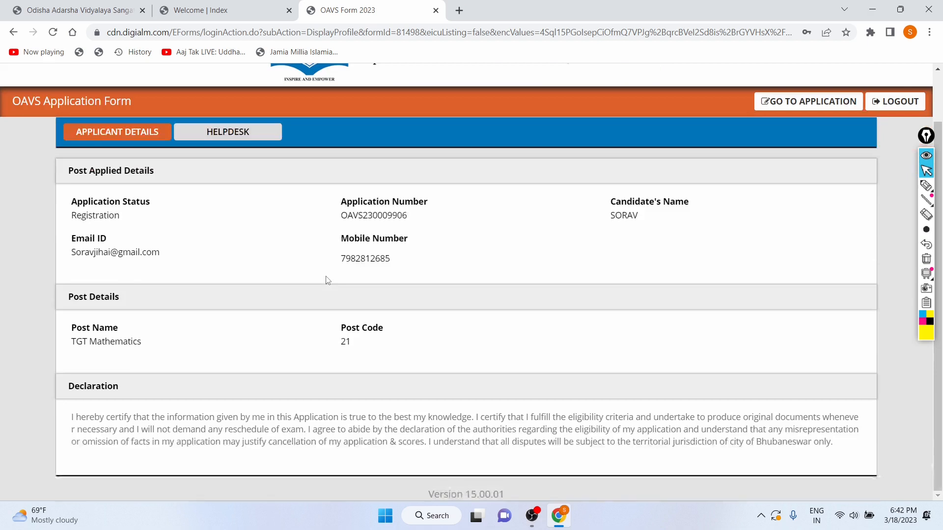
{"action": "left_click", "coordinate": [797, 105]}
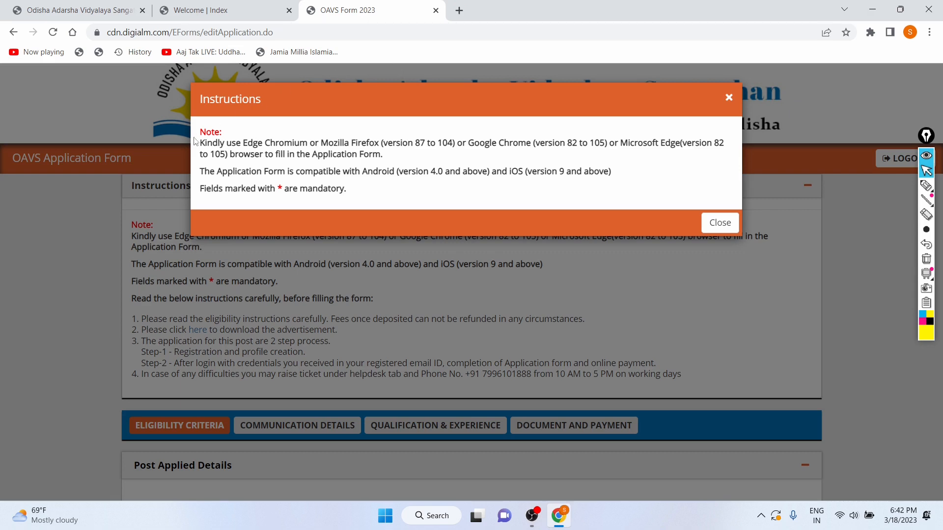
Close the browser compatibility instructions pop-up
{"action": "left_click_drag", "start_coordinate": [203, 143], "coordinate": [548, 157]}
{"action": "left_click", "coordinate": [724, 99]}
{"action": "left_click", "coordinate": [731, 100]}
Scroll through the form instructions and the Post Applied Details section
{"action": "scroll", "coordinate": [374, 233], "scroll_direction": "down", "scroll_amount": 2}
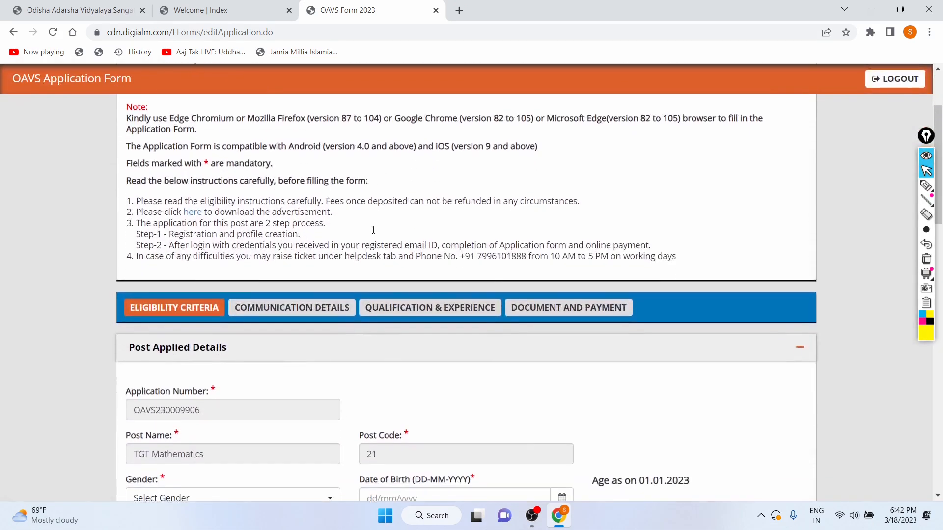
{"action": "scroll", "coordinate": [374, 233], "scroll_direction": "down", "scroll_amount": 1}
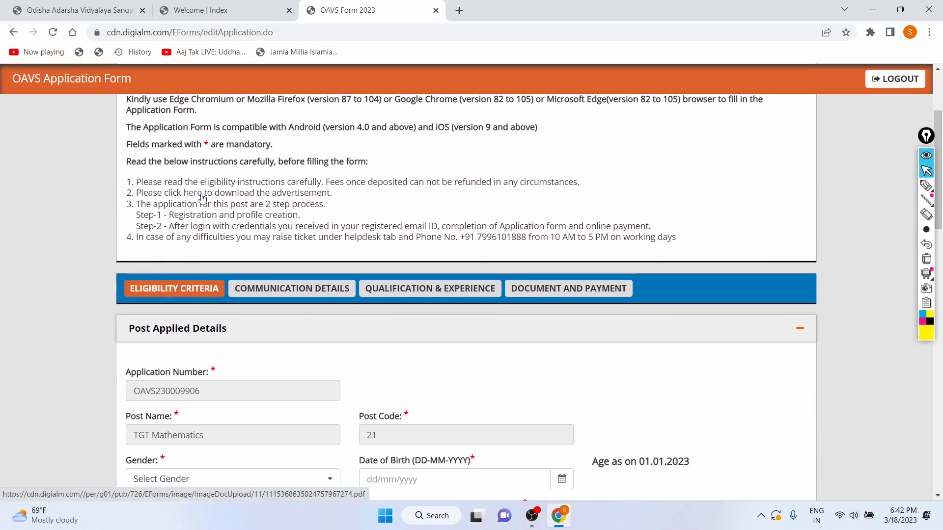
{"action": "scroll", "coordinate": [198, 197], "scroll_direction": "up", "scroll_amount": 5}
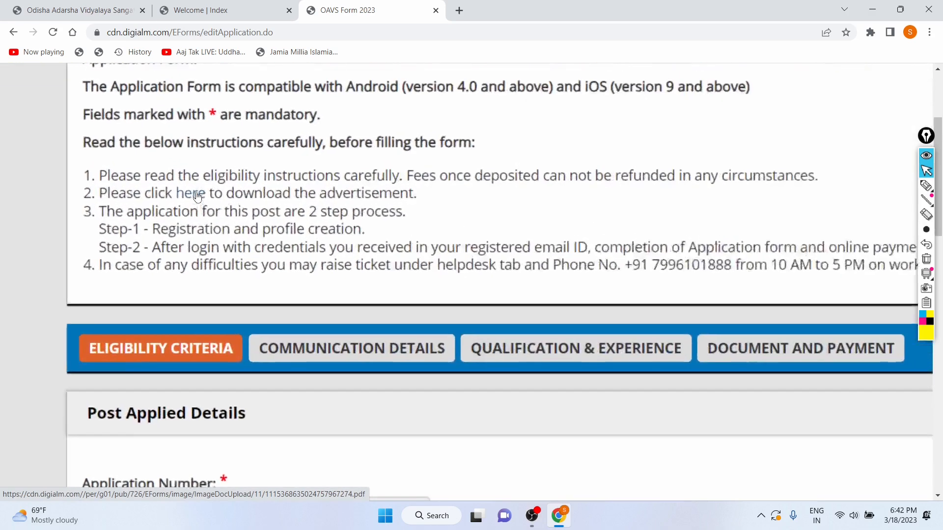
{"action": "scroll", "coordinate": [184, 198], "scroll_direction": "down", "scroll_amount": 5}
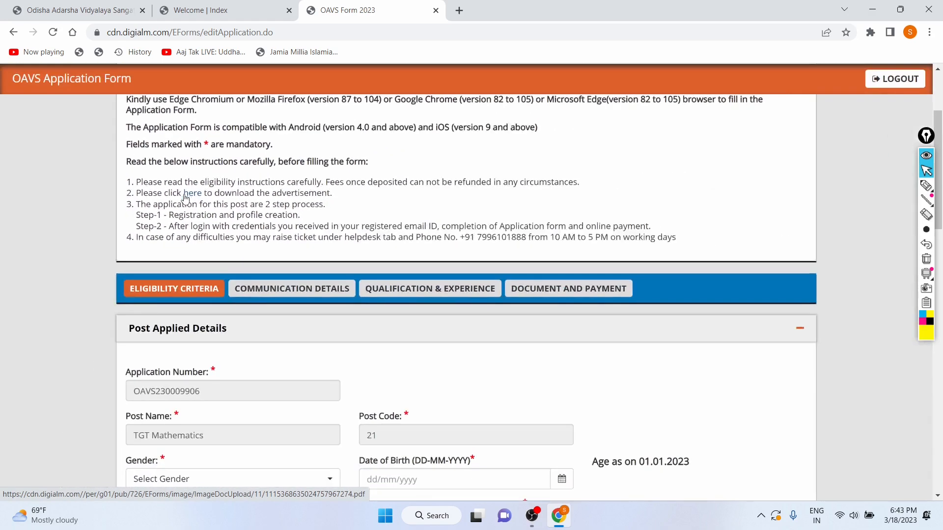
{"action": "scroll", "coordinate": [185, 199], "scroll_direction": "down", "scroll_amount": 1}
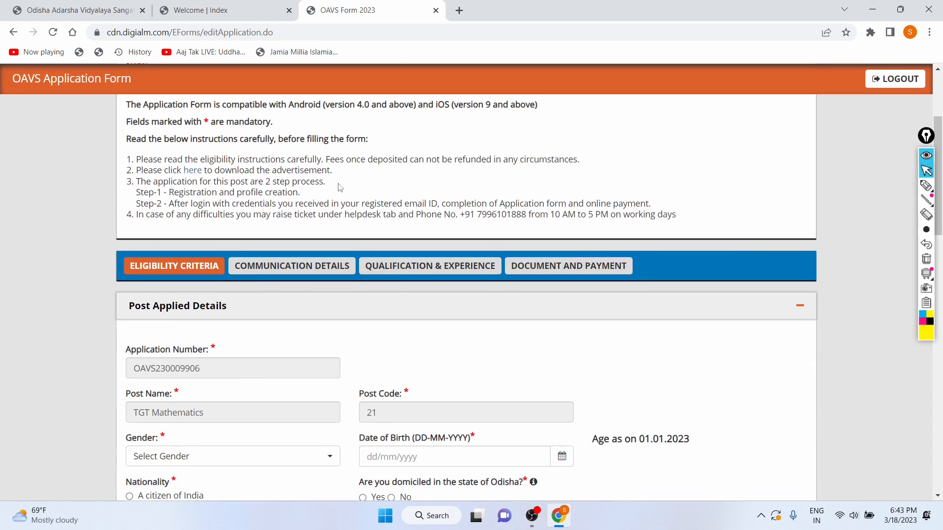
{"action": "scroll", "coordinate": [172, 202], "scroll_direction": "down", "scroll_amount": 1}
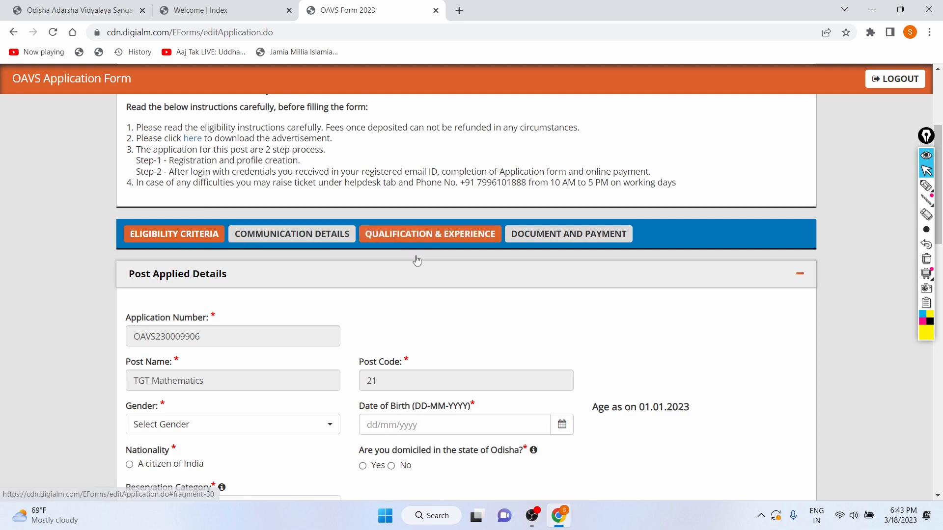
{"action": "scroll", "coordinate": [426, 309], "scroll_direction": "down", "scroll_amount": 1}
{"action": "scroll", "coordinate": [425, 308], "scroll_direction": "down", "scroll_amount": 1}
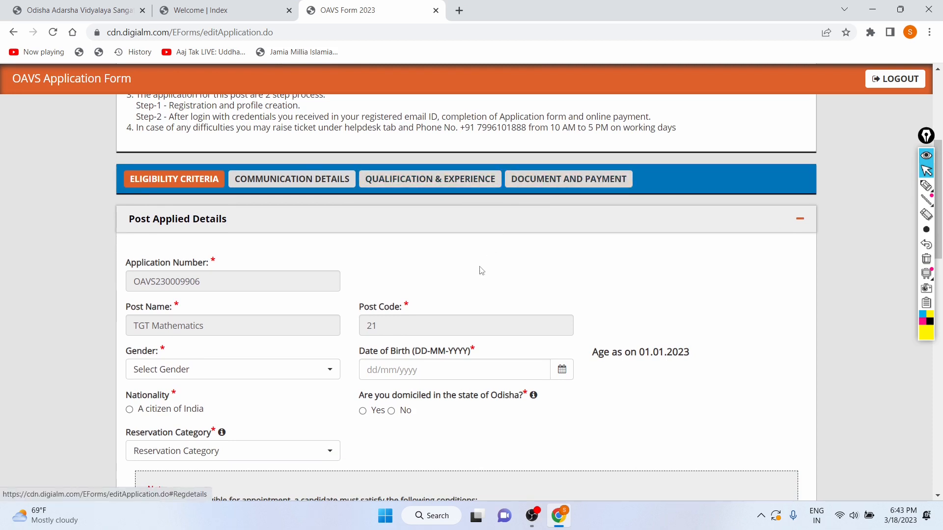
{"action": "scroll", "coordinate": [482, 270], "scroll_direction": "up", "scroll_amount": 1}
{"action": "scroll", "coordinate": [481, 271], "scroll_direction": "down", "scroll_amount": 1}
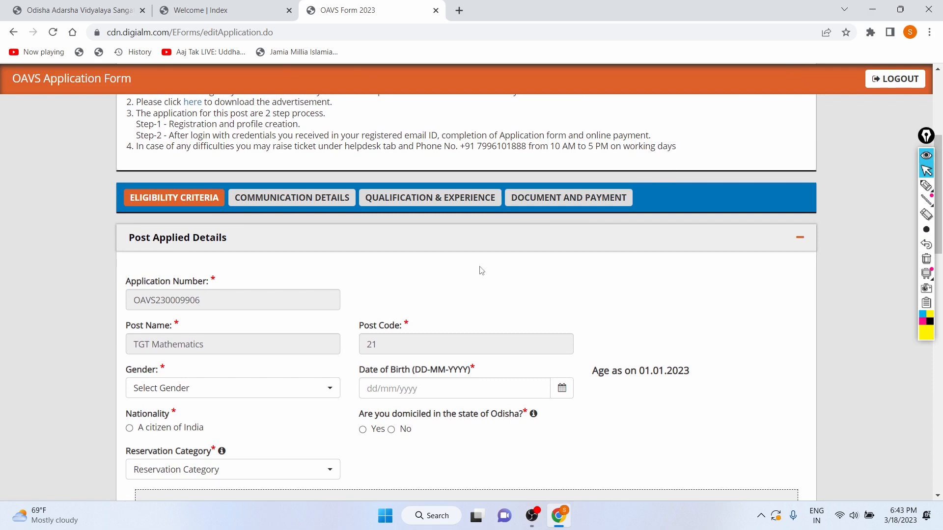
{"action": "scroll", "coordinate": [481, 270], "scroll_direction": "down", "scroll_amount": 1}
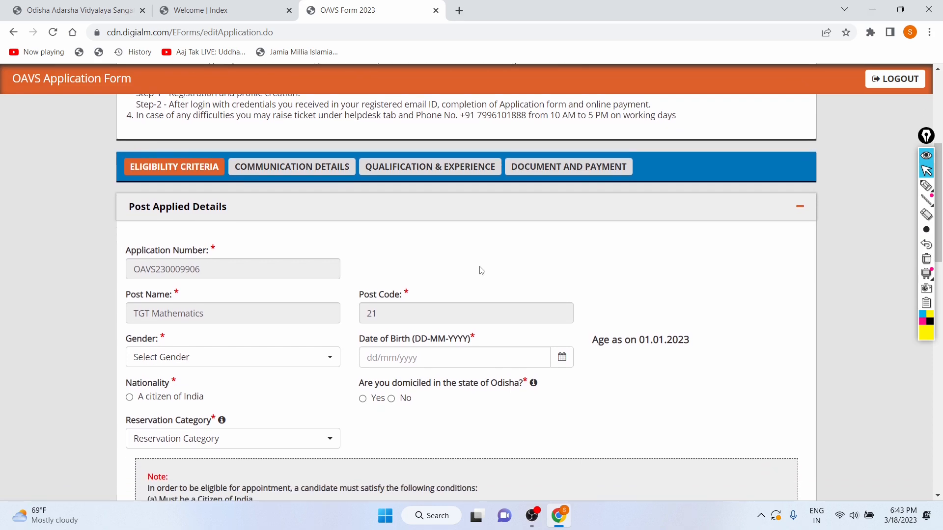
{"action": "scroll", "coordinate": [481, 271], "scroll_direction": "down", "scroll_amount": 2}
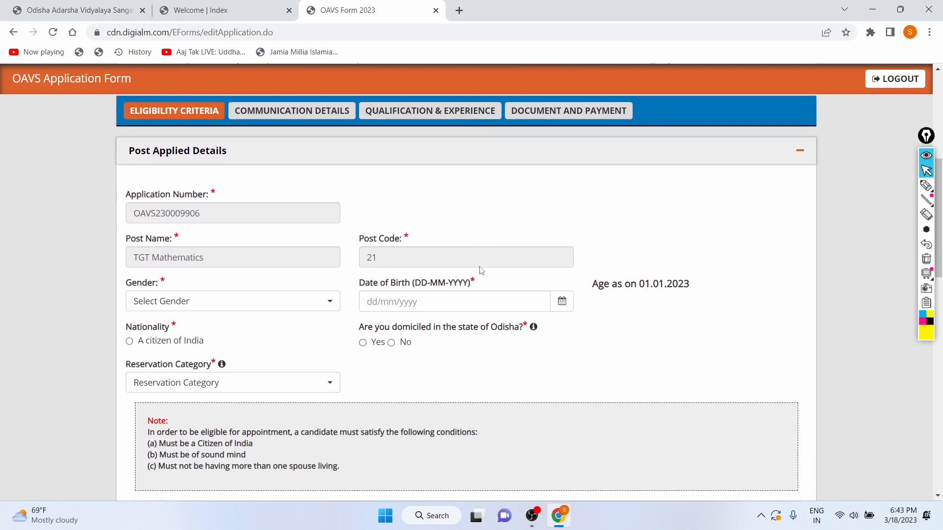
{"action": "scroll", "coordinate": [479, 270], "scroll_direction": "down", "scroll_amount": 1}
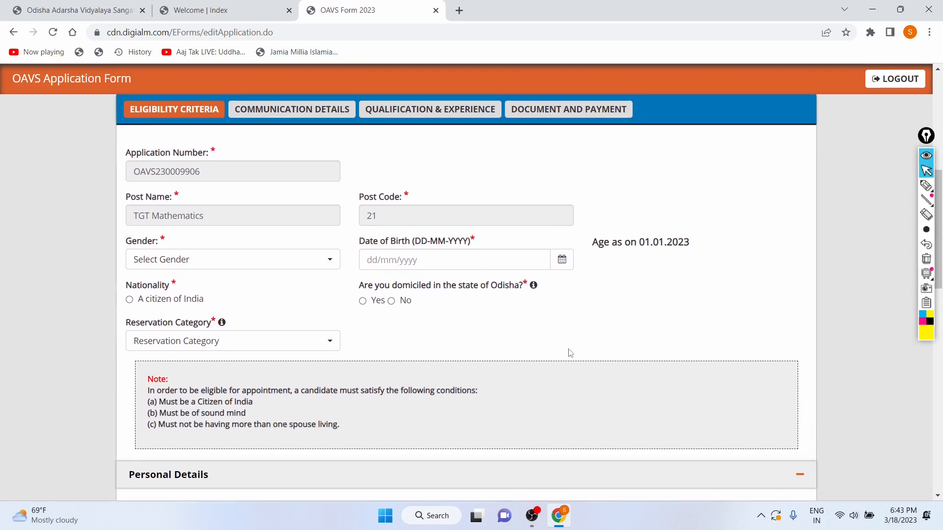
Set the gender to Male and enter the applicant's date of birth
{"action": "left_click", "coordinate": [261, 261]}
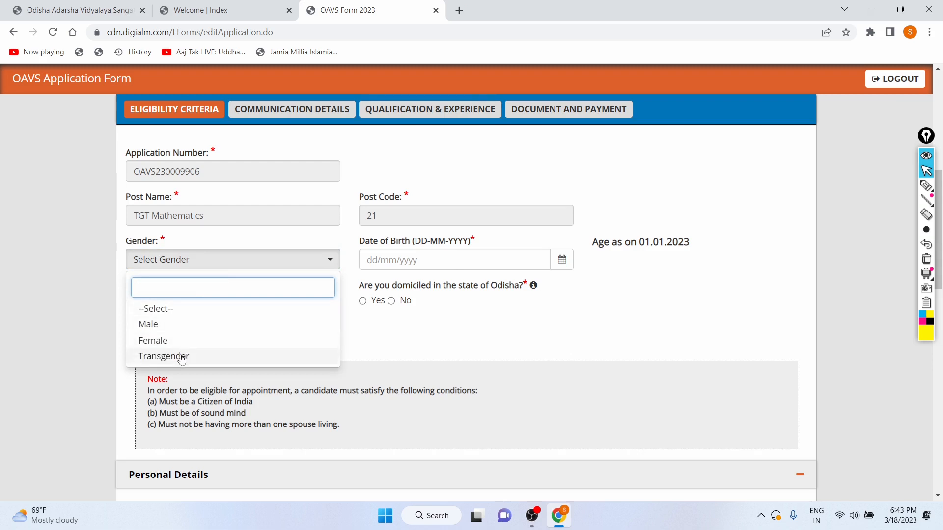
{"action": "left_click", "coordinate": [180, 332]}
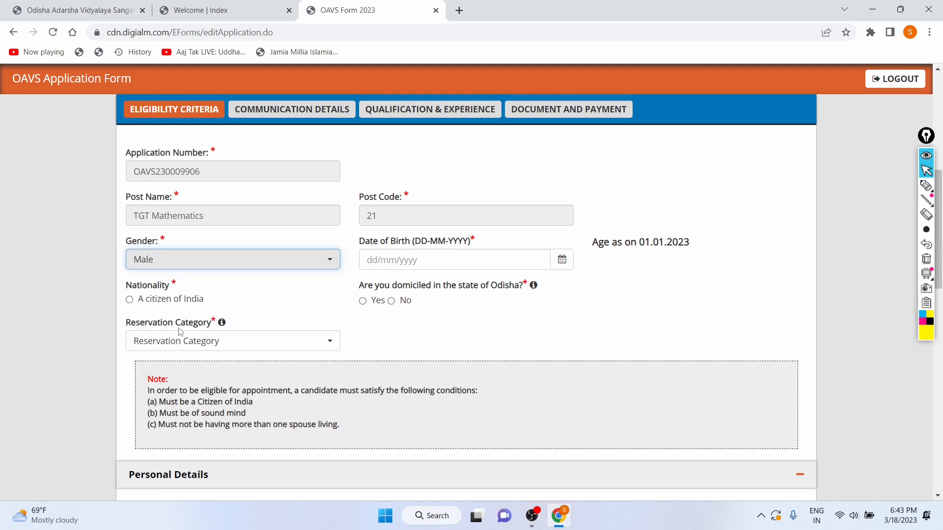
{"action": "left_click", "coordinate": [399, 259]}
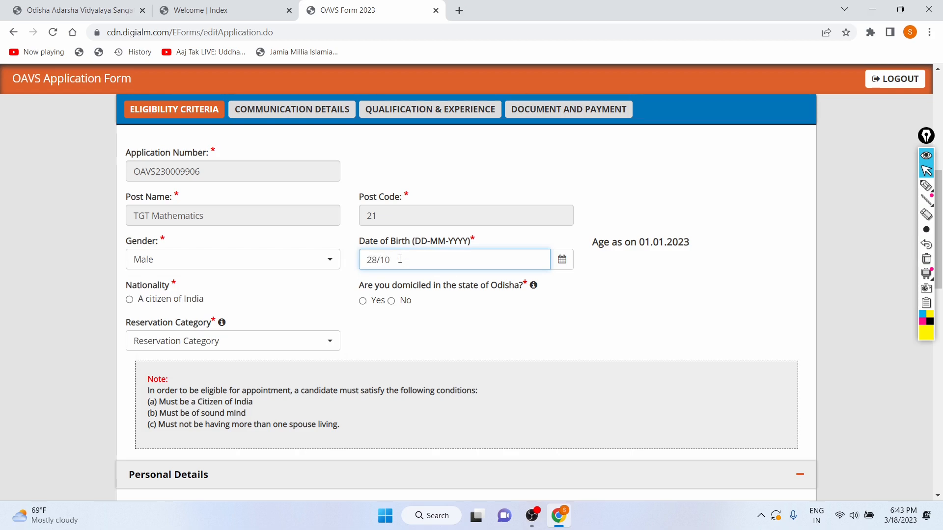
Mark the applicant as a citizen of India and answer No to being domiciled in Odisha
{"action": "left_click", "coordinate": [130, 302]}
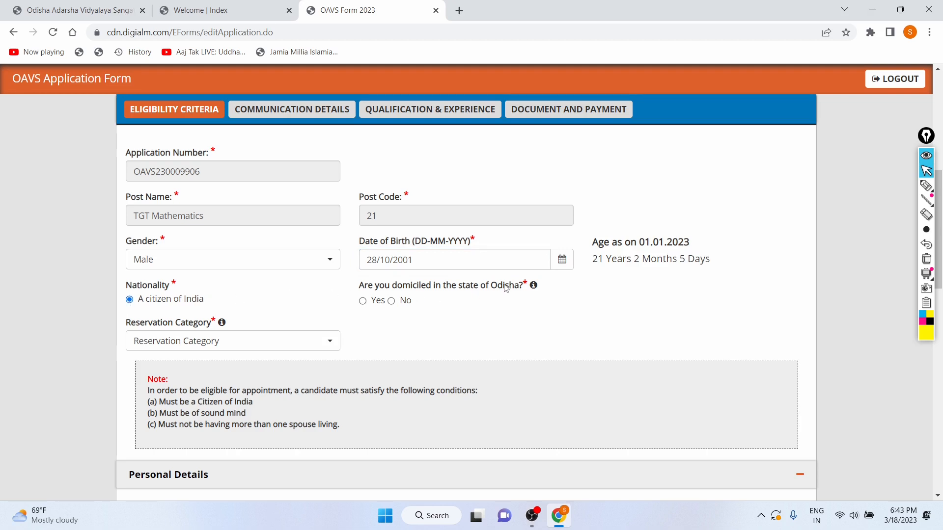
{"action": "scroll", "coordinate": [506, 288], "scroll_direction": "down", "scroll_amount": 1}
{"action": "left_click_drag", "start_coordinate": [598, 217], "coordinate": [705, 216]}
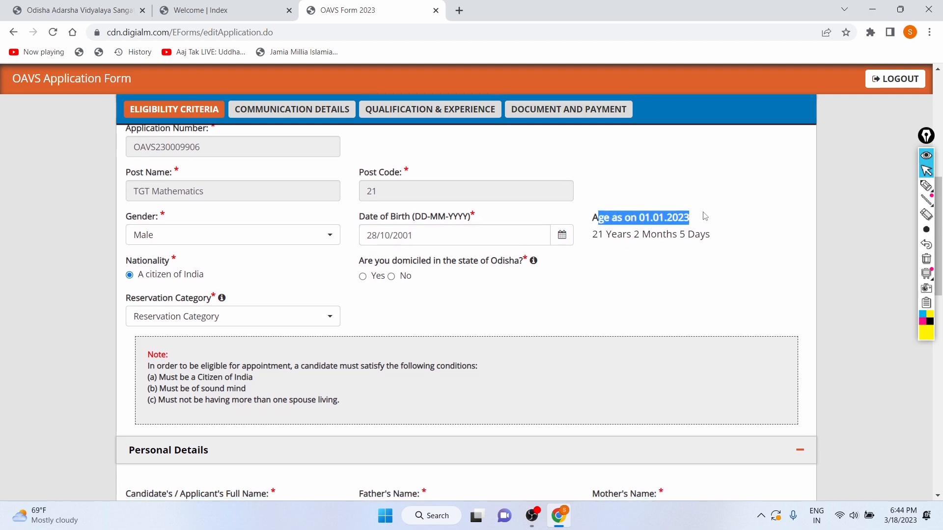
{"action": "left_click", "coordinate": [652, 253]}
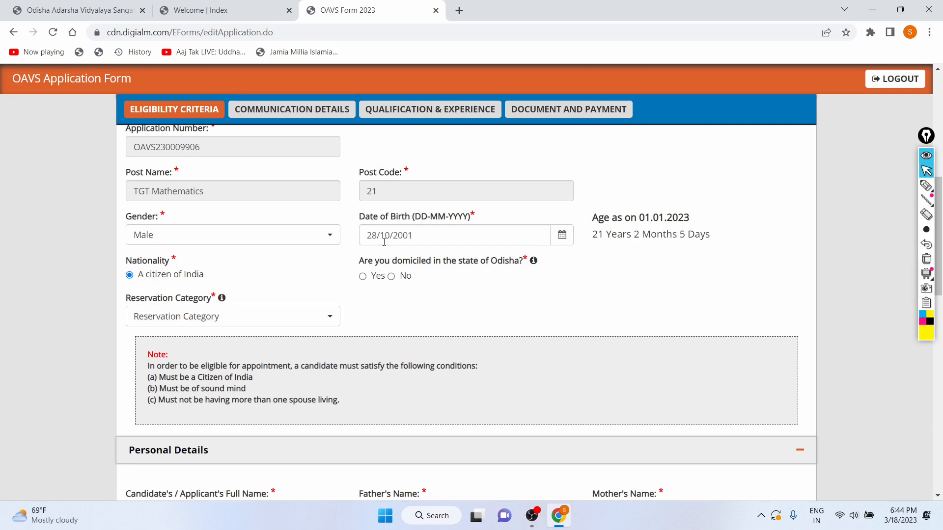
{"action": "left_click_drag", "start_coordinate": [358, 262], "coordinate": [515, 260]}
{"action": "left_click", "coordinate": [508, 270]}
Set the reservation category to UR
{"action": "scroll", "coordinate": [396, 284], "scroll_direction": "down", "scroll_amount": 1}
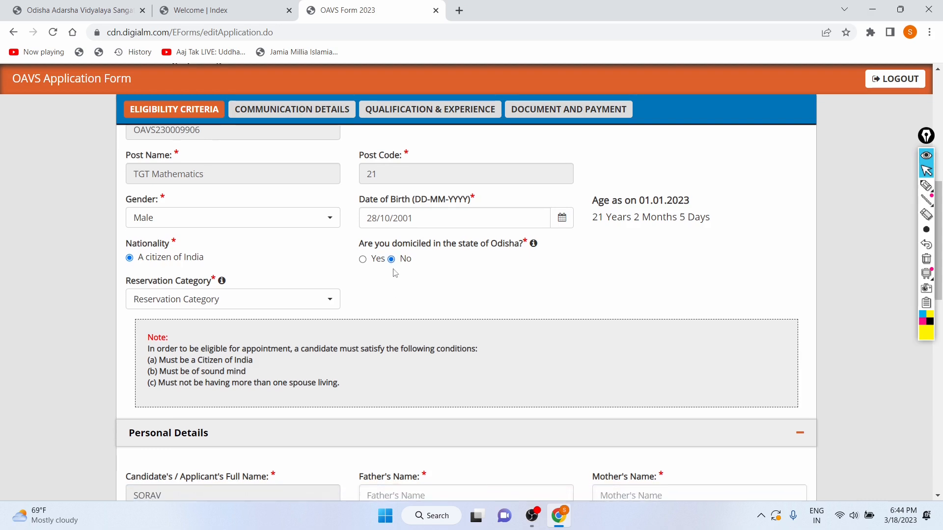
{"action": "left_click", "coordinate": [185, 303]}
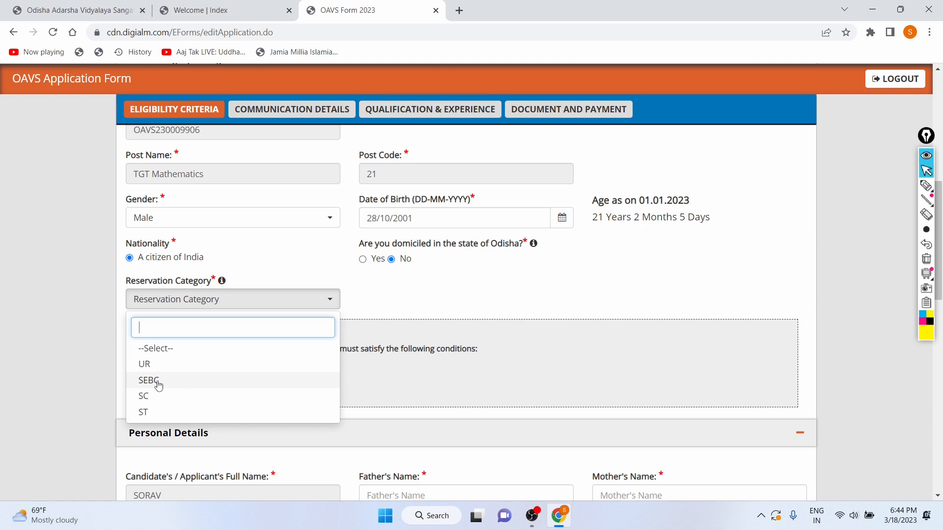
{"action": "left_click", "coordinate": [144, 364]}
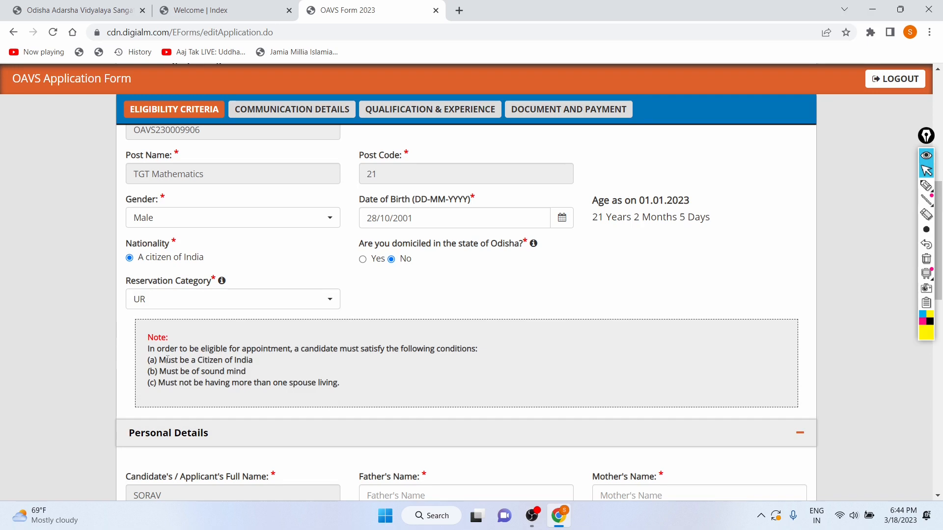
{"action": "left_click", "coordinate": [200, 295]}
{"action": "scroll", "coordinate": [170, 390], "scroll_direction": "down", "scroll_amount": 2}
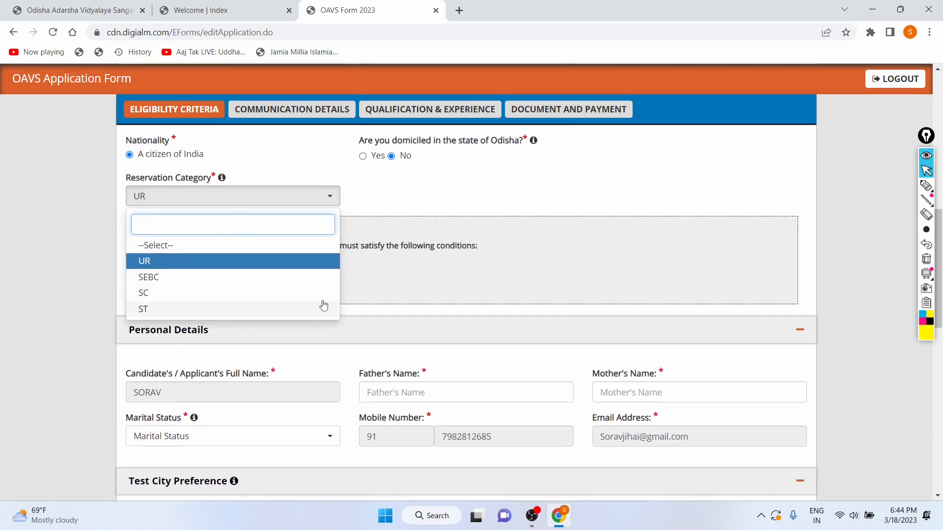
{"action": "left_click", "coordinate": [382, 282]}
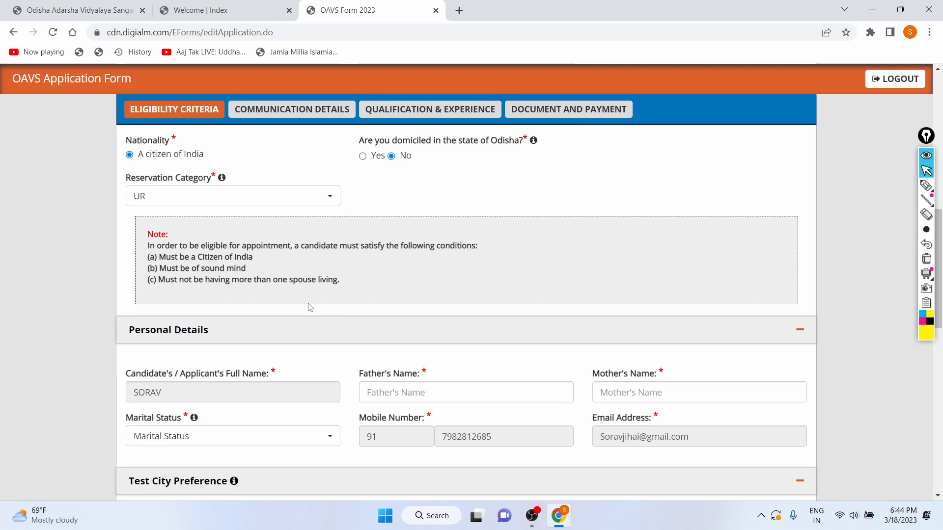
Read the eligibility conditions note and the Personal Details section below it
{"action": "scroll", "coordinate": [310, 308], "scroll_direction": "down", "scroll_amount": 1}
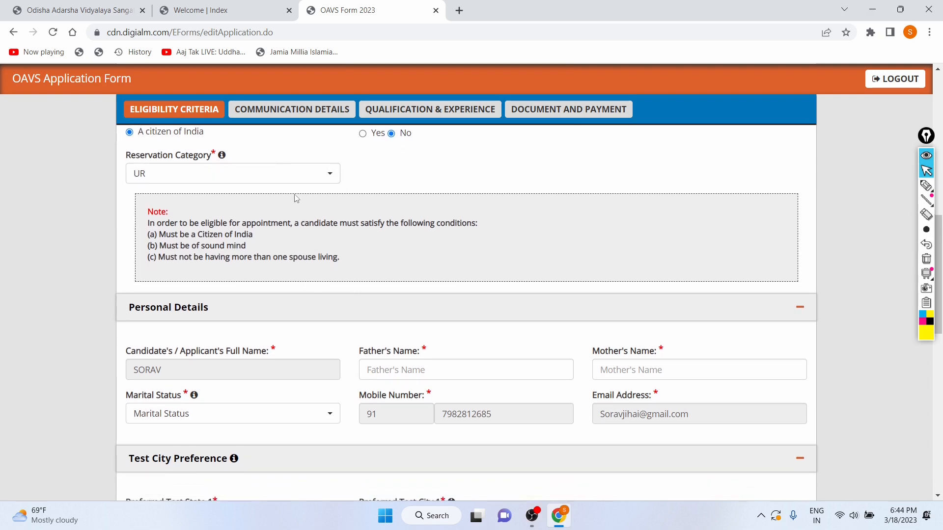
{"action": "scroll", "coordinate": [243, 222], "scroll_direction": "down", "scroll_amount": 1}
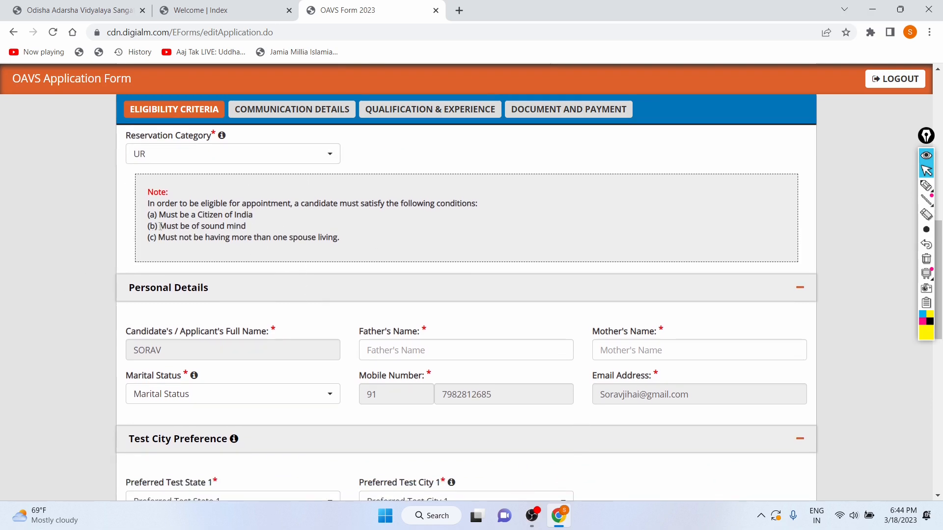
{"action": "left_click_drag", "start_coordinate": [160, 226], "coordinate": [276, 227]}
{"action": "left_click", "coordinate": [288, 213]}
{"action": "left_click_drag", "start_coordinate": [164, 238], "coordinate": [292, 236]}
{"action": "left_click", "coordinate": [360, 237]}
{"action": "scroll", "coordinate": [360, 238], "scroll_direction": "down", "scroll_amount": 3}
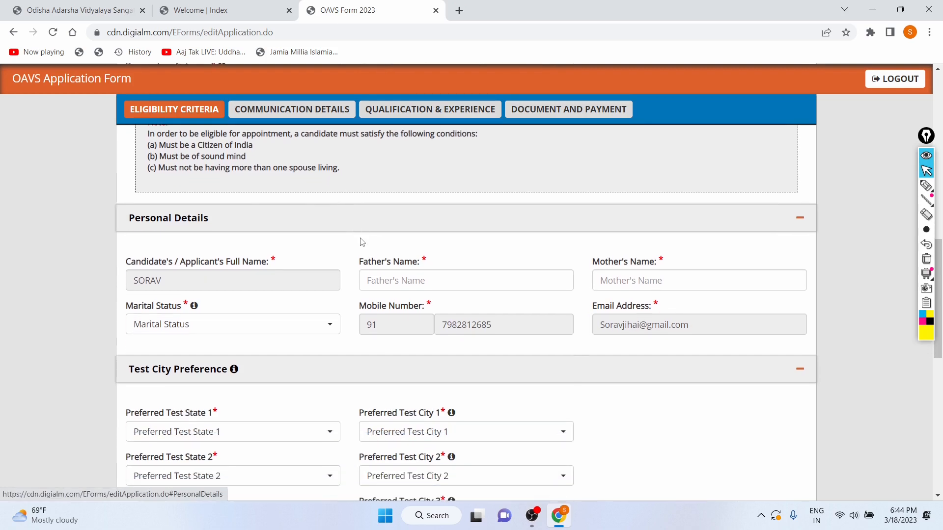
Enter the father's name and the mother's name in the personal details
{"action": "scroll", "coordinate": [362, 242], "scroll_direction": "up", "scroll_amount": 1}
{"action": "scroll", "coordinate": [362, 242], "scroll_direction": "down", "scroll_amount": 1}
{"action": "scroll", "coordinate": [196, 256], "scroll_direction": "down", "scroll_amount": 1}
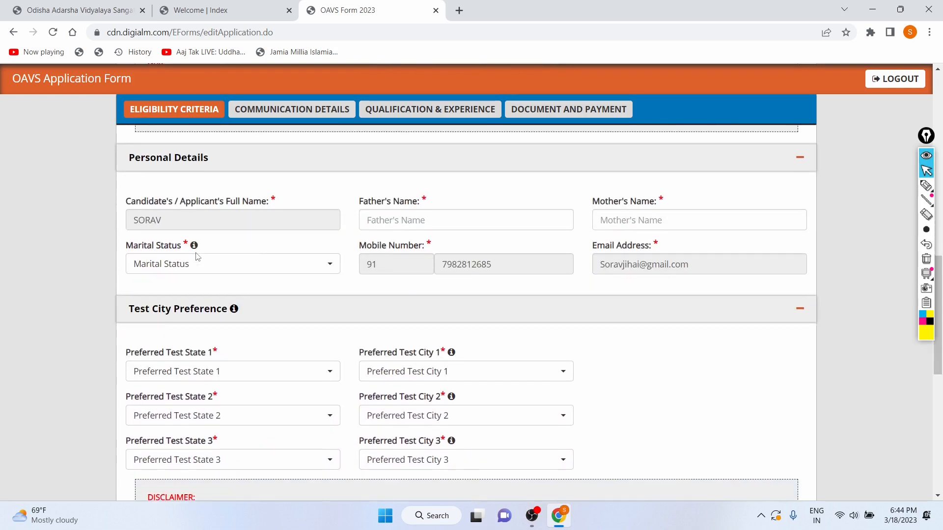
{"action": "left_click", "coordinate": [385, 219]}
{"action": "key", "text": "Caps_Lock"}
{"action": "type", "text": "MOHAN"}
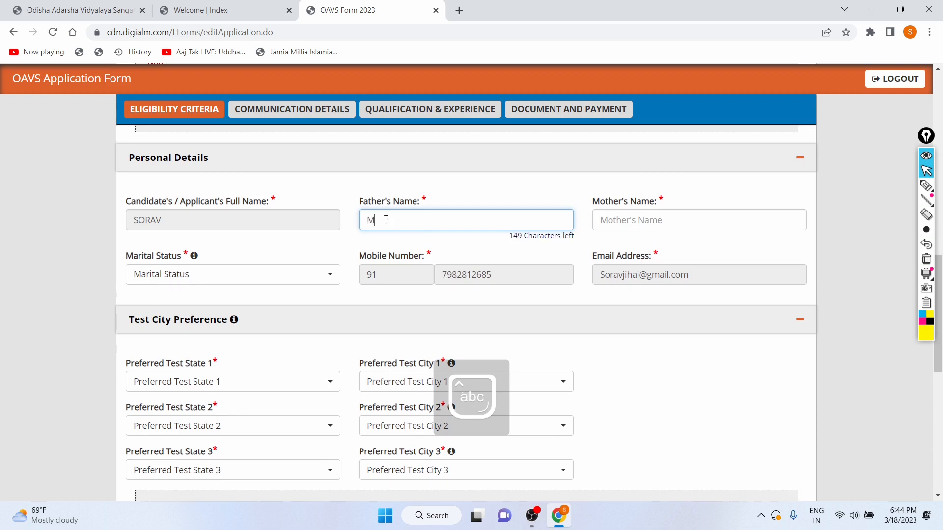
{"action": "left_click", "coordinate": [604, 215]}
{"action": "type", "text": "VINITA"}
Set the marital status to Unmarried
{"action": "left_click", "coordinate": [231, 273]}
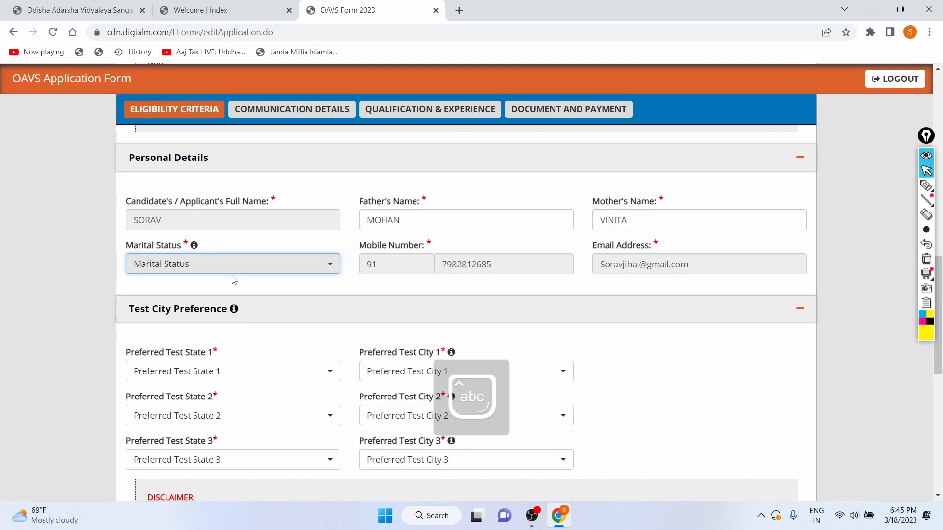
{"action": "left_click", "coordinate": [273, 272]}
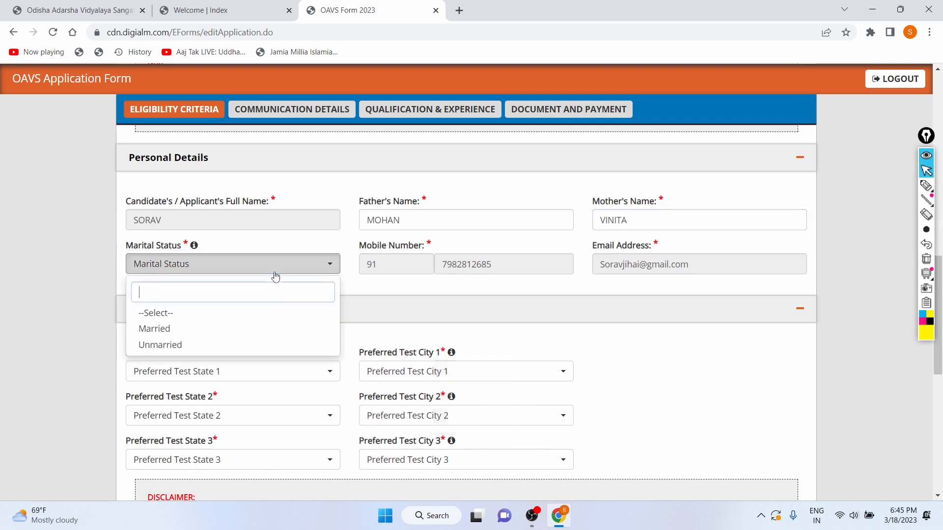
{"action": "left_click", "coordinate": [169, 333]}
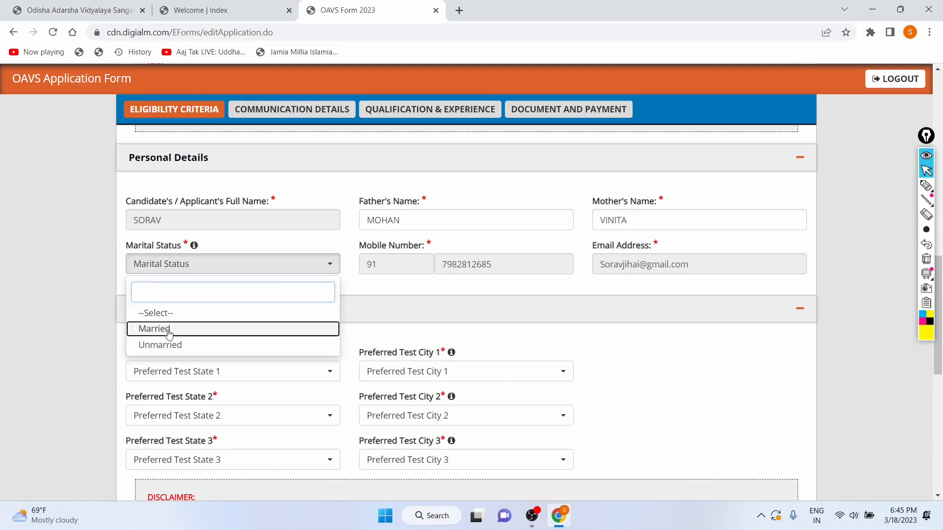
{"action": "left_click", "coordinate": [169, 333]}
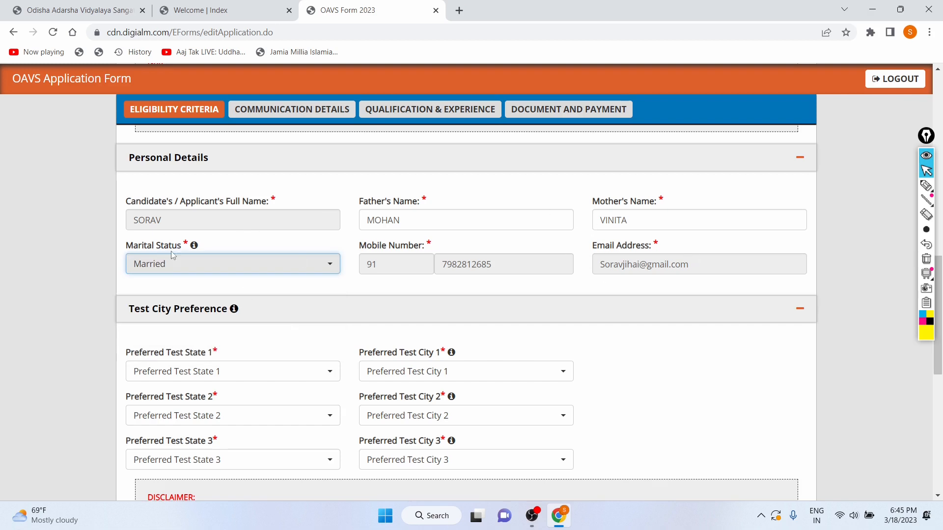
{"action": "left_click", "coordinate": [187, 270]}
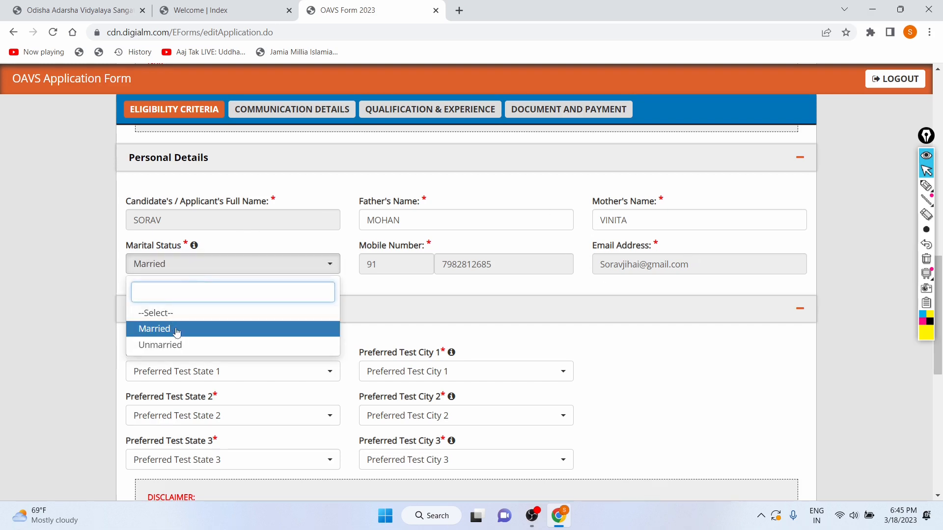
{"action": "left_click", "coordinate": [176, 345]}
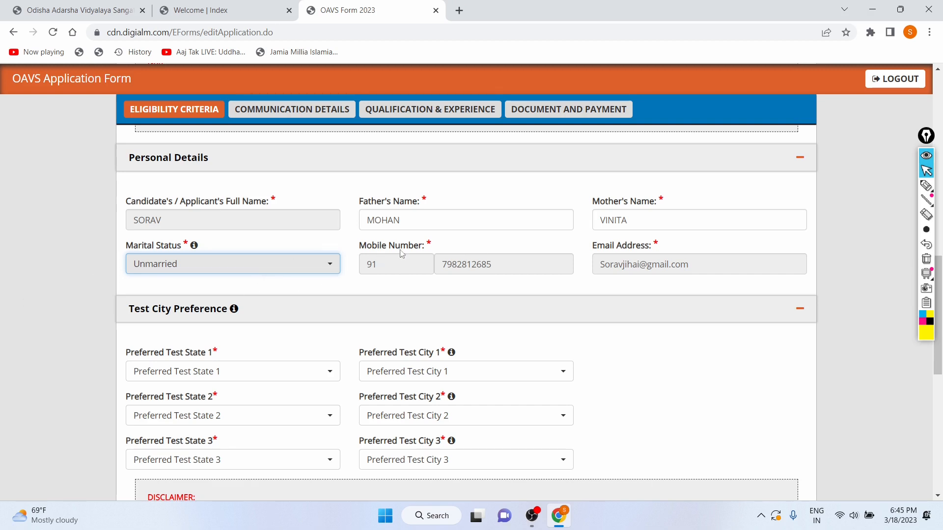
Set all three preferred test states to Odisha
{"action": "scroll", "coordinate": [340, 291], "scroll_direction": "down", "scroll_amount": 4}
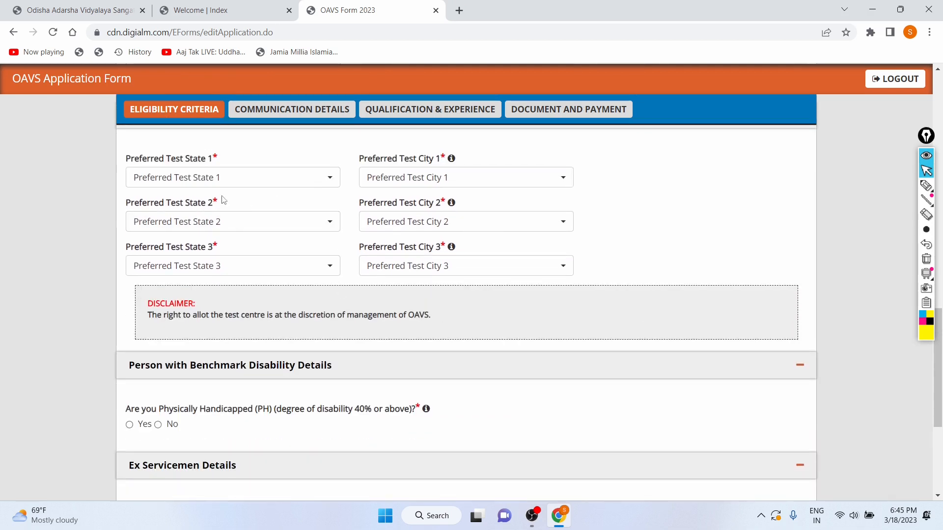
{"action": "left_click", "coordinate": [284, 177]}
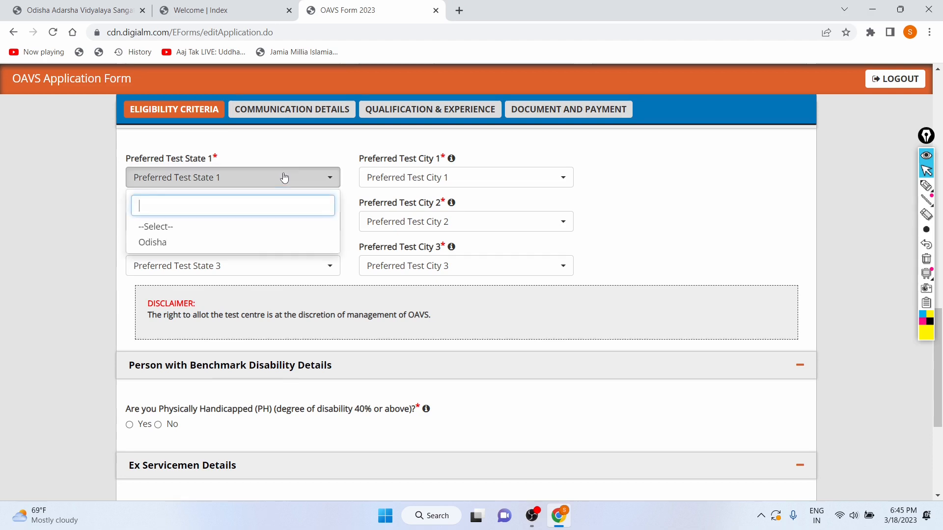
{"action": "left_click", "coordinate": [652, 200]}
{"action": "left_click", "coordinate": [239, 184]}
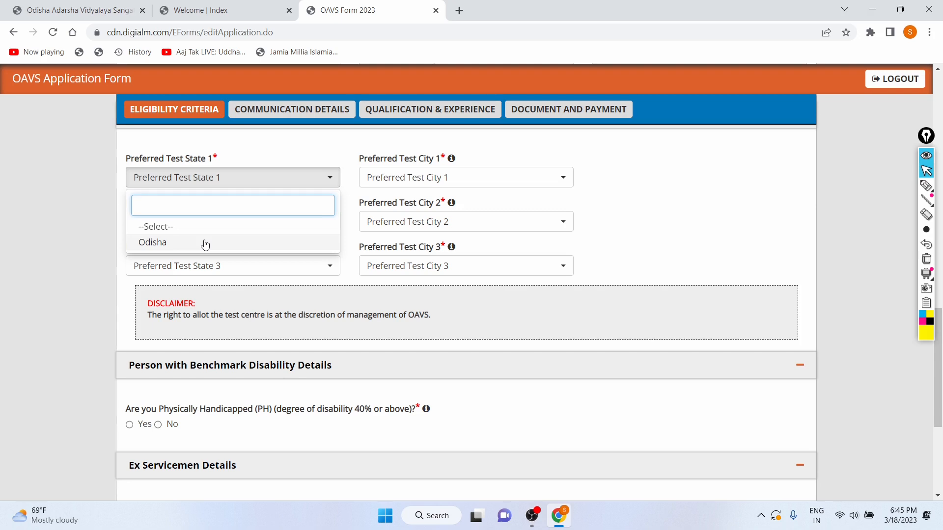
{"action": "left_click", "coordinate": [204, 243]}
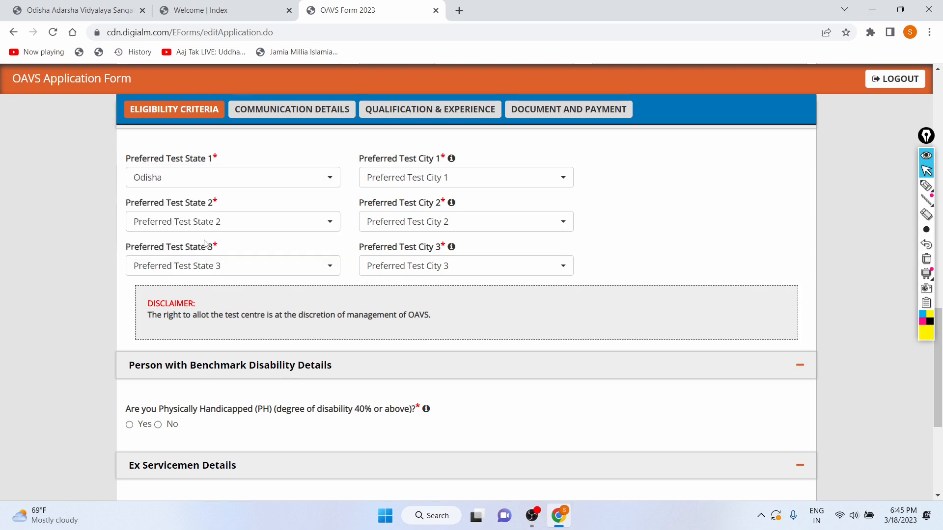
{"action": "left_click", "coordinate": [308, 224]}
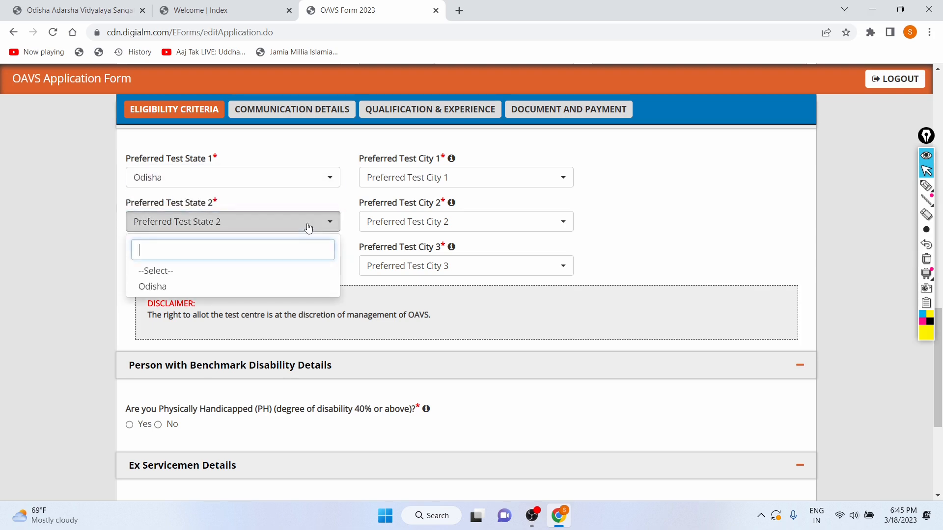
{"action": "left_click", "coordinate": [144, 290]}
{"action": "left_click", "coordinate": [213, 266]}
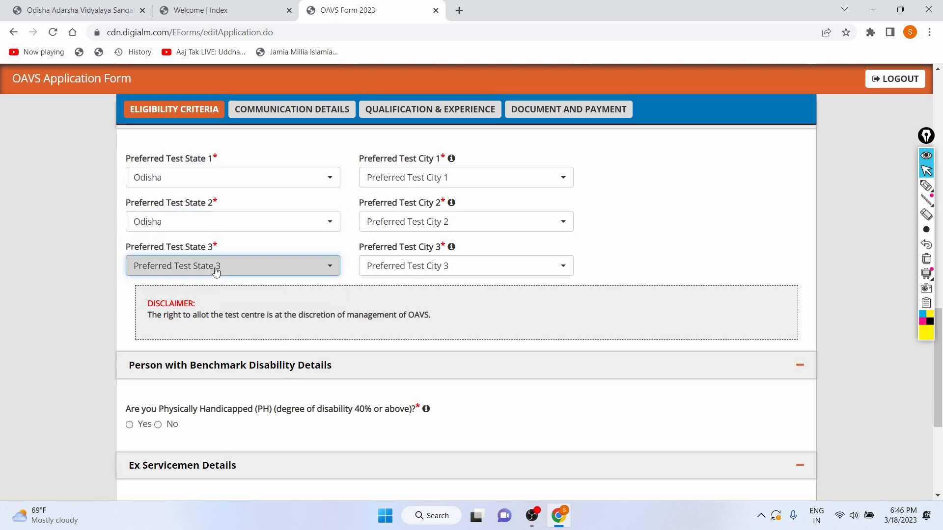
{"action": "left_click", "coordinate": [168, 330]}
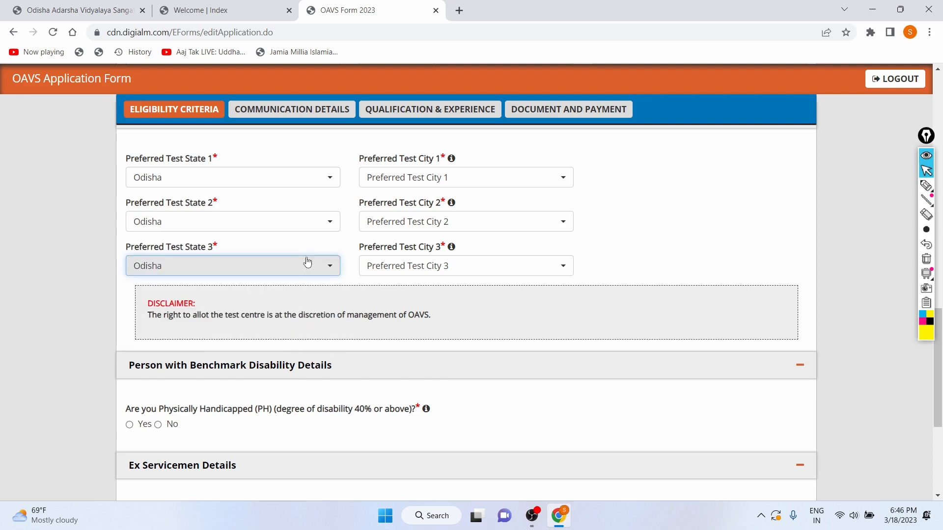
Choose ROURKELA, BHUBANESWER and SAMBALPUR as preferred test cities 1, 2 and 3
{"action": "scroll", "coordinate": [307, 263], "scroll_direction": "up", "scroll_amount": 1}
{"action": "left_click", "coordinate": [449, 238]}
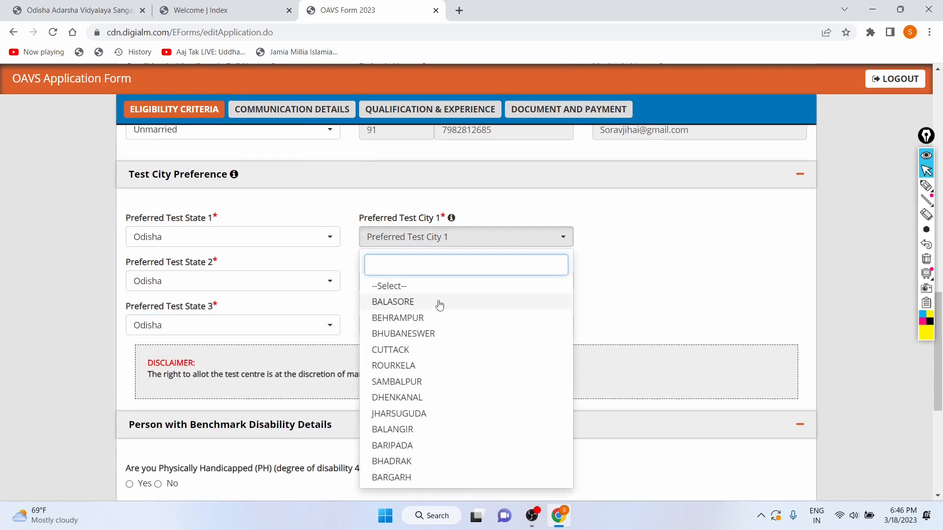
{"action": "scroll", "coordinate": [451, 404], "scroll_direction": "down", "scroll_amount": 1}
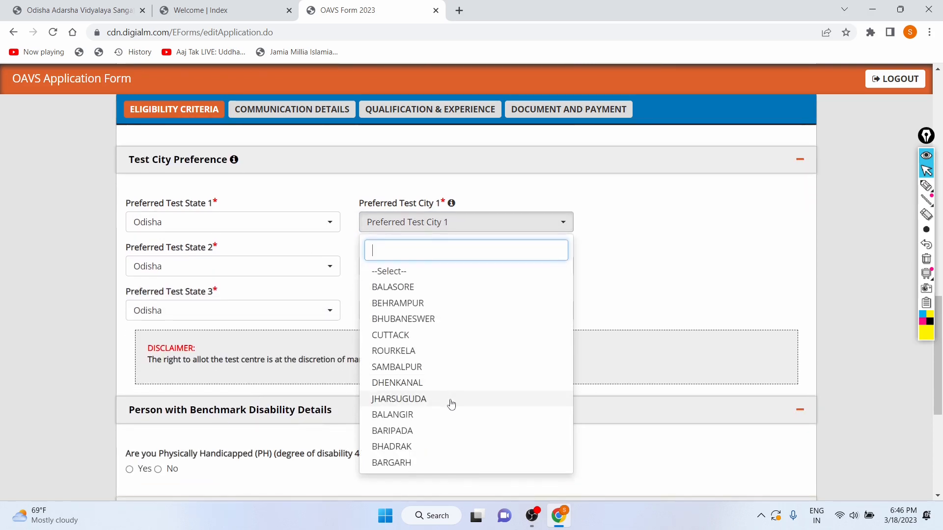
{"action": "left_click", "coordinate": [434, 350]}
{"action": "left_click", "coordinate": [448, 267]}
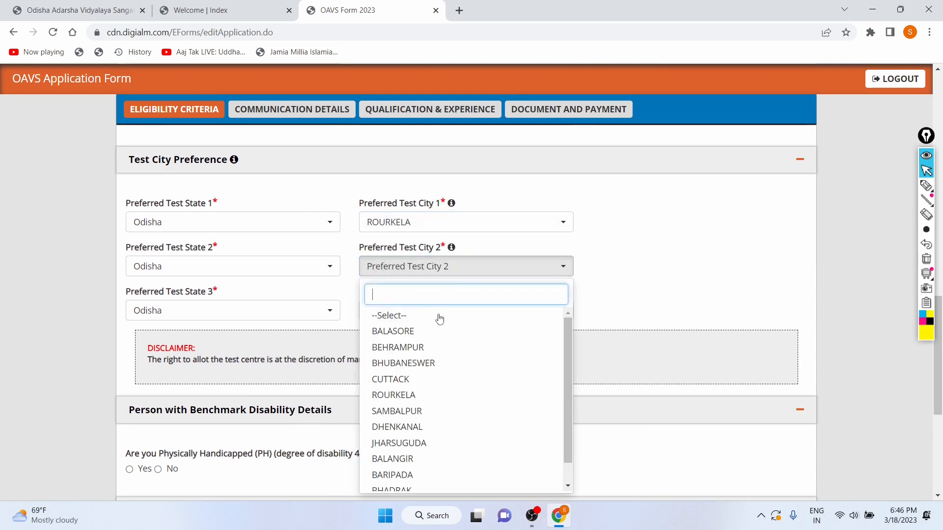
{"action": "left_click", "coordinate": [448, 363]}
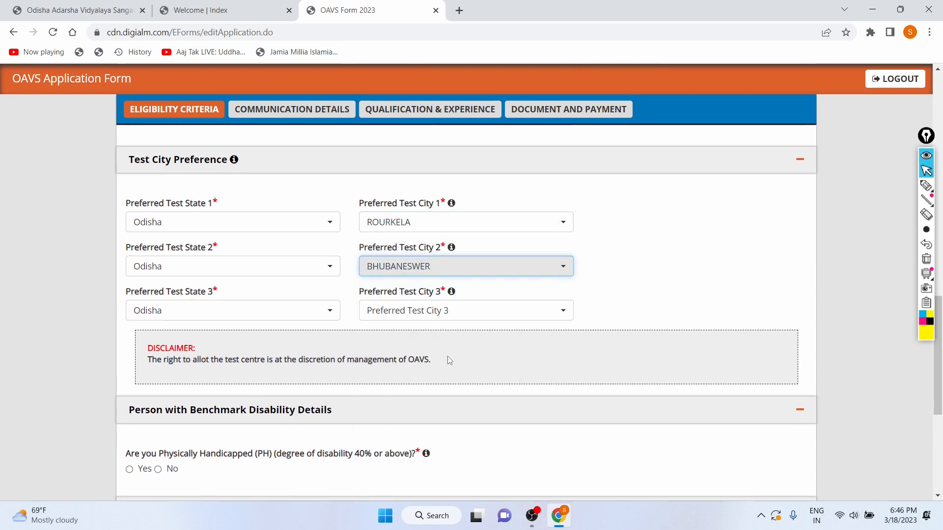
{"action": "left_click", "coordinate": [373, 312]}
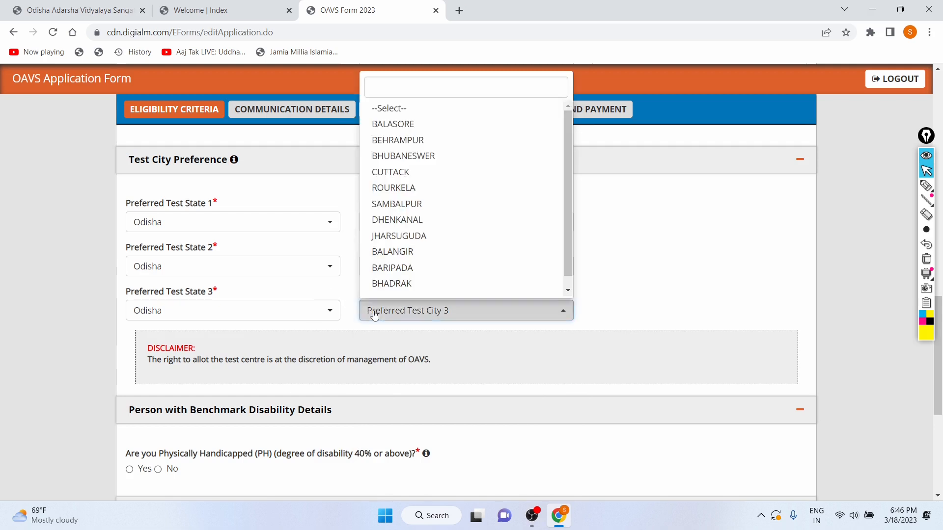
{"action": "scroll", "coordinate": [410, 252], "scroll_direction": "down", "scroll_amount": 6}
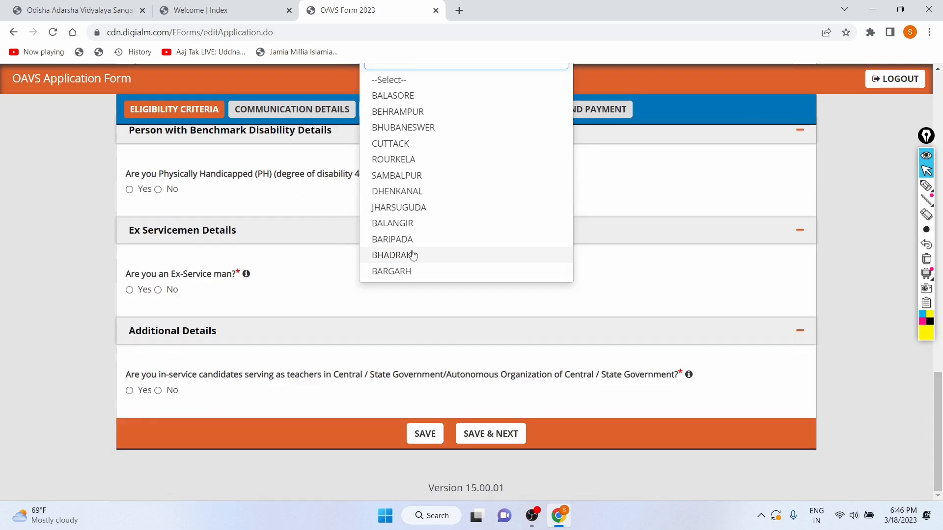
{"action": "scroll", "coordinate": [416, 199], "scroll_direction": "up", "scroll_amount": 1}
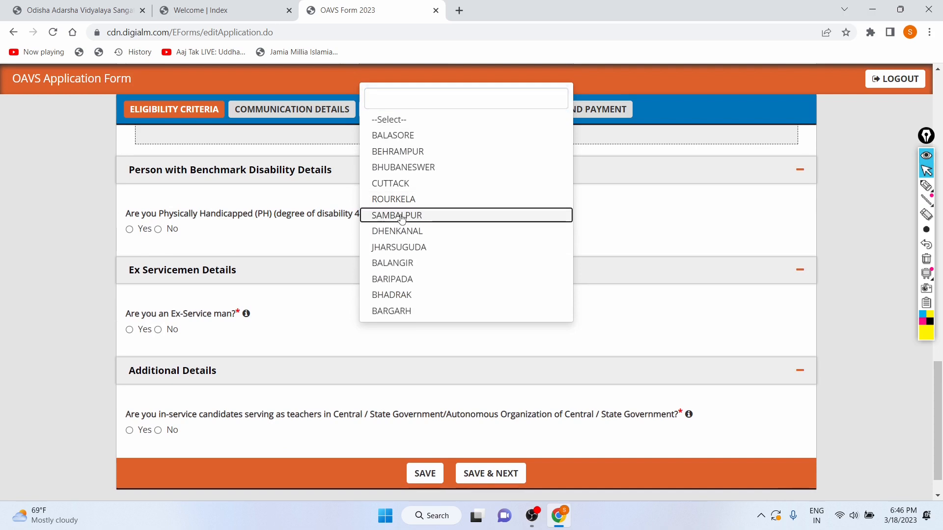
{"action": "left_click", "coordinate": [401, 216]}
{"action": "scroll", "coordinate": [361, 257], "scroll_direction": "up", "scroll_amount": 5}
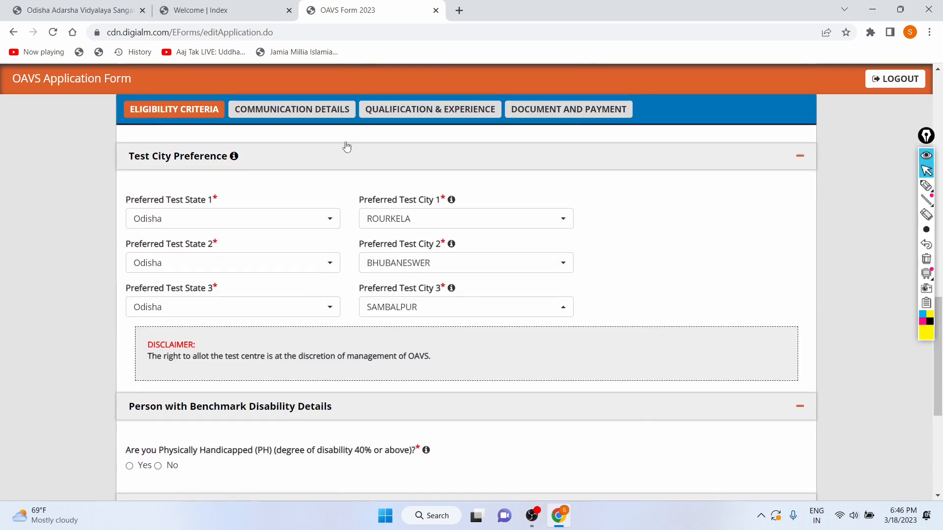
Answer No to the physically handicapped (disability 40% or above) question
{"action": "scroll", "coordinate": [462, 263], "scroll_direction": "down", "scroll_amount": 1}
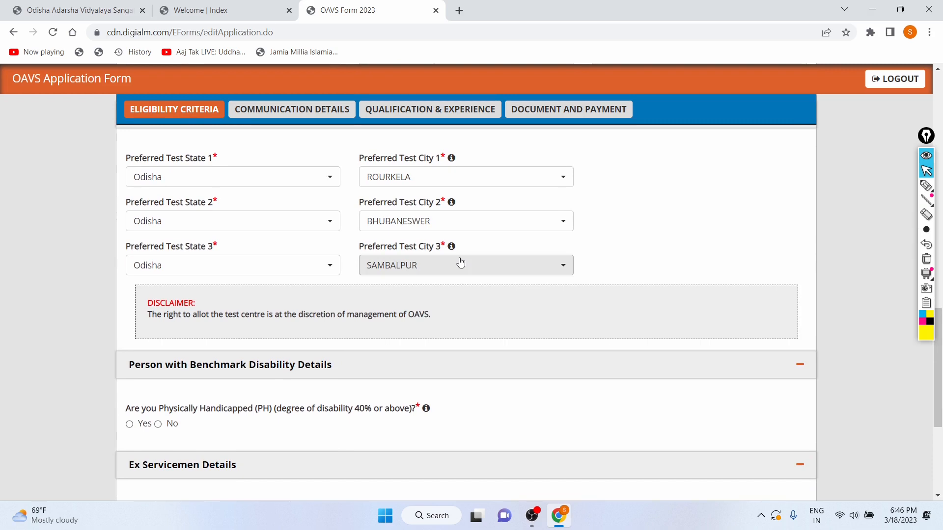
{"action": "scroll", "coordinate": [461, 263], "scroll_direction": "down", "scroll_amount": 2}
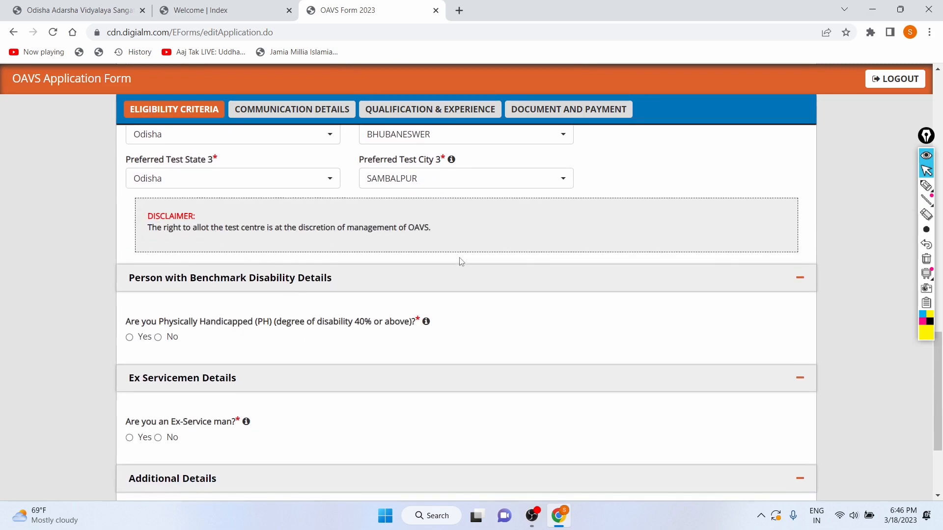
{"action": "scroll", "coordinate": [461, 261], "scroll_direction": "down", "scroll_amount": 1}
{"action": "scroll", "coordinate": [148, 257], "scroll_direction": "down", "scroll_amount": 1}
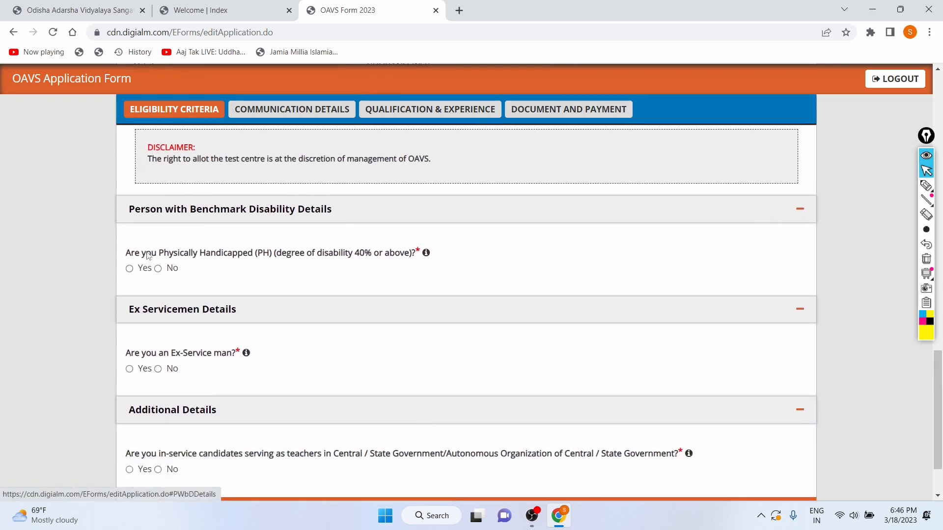
{"action": "left_click_drag", "start_coordinate": [124, 210], "coordinate": [349, 258]}
{"action": "scroll", "coordinate": [320, 248], "scroll_direction": "down", "scroll_amount": 1}
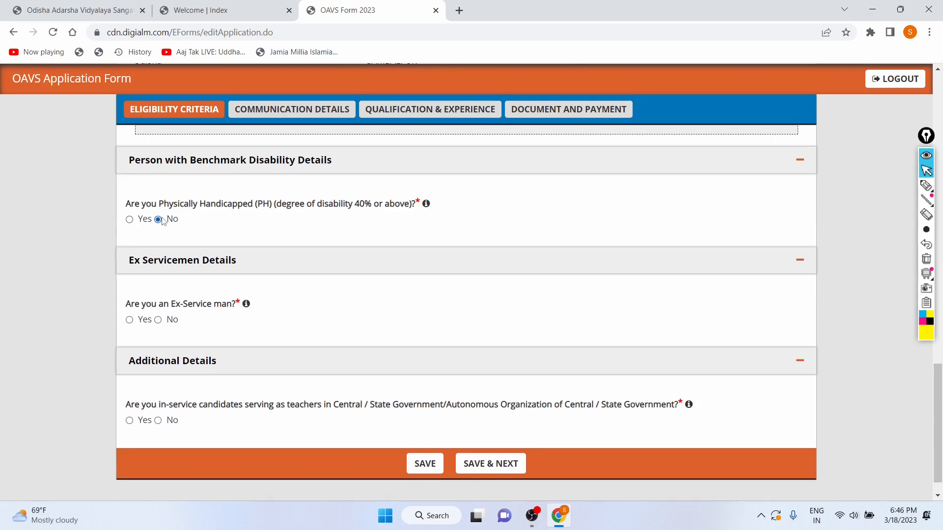
{"action": "scroll", "coordinate": [162, 219], "scroll_direction": "down", "scroll_amount": 1}
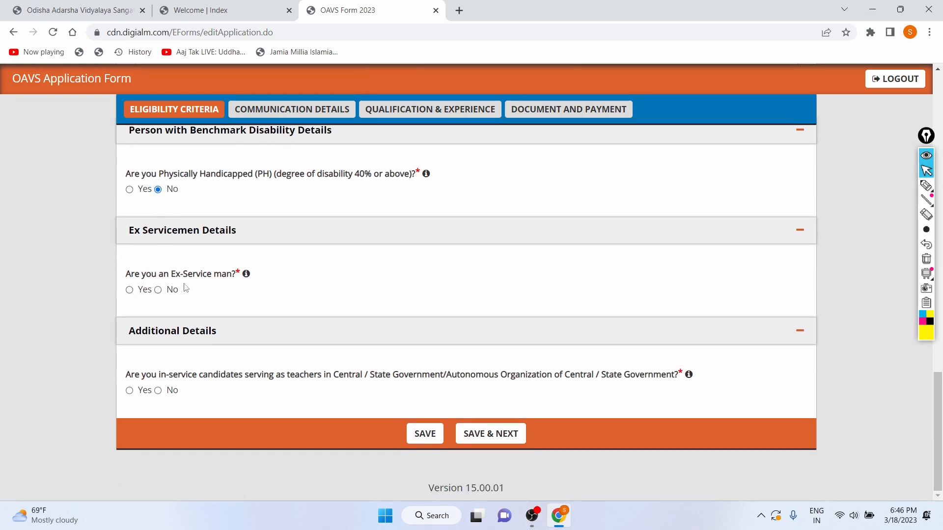
Answer No to the Ex-Service man question
{"action": "left_click", "coordinate": [158, 291]}
{"action": "left_click", "coordinate": [130, 291]}
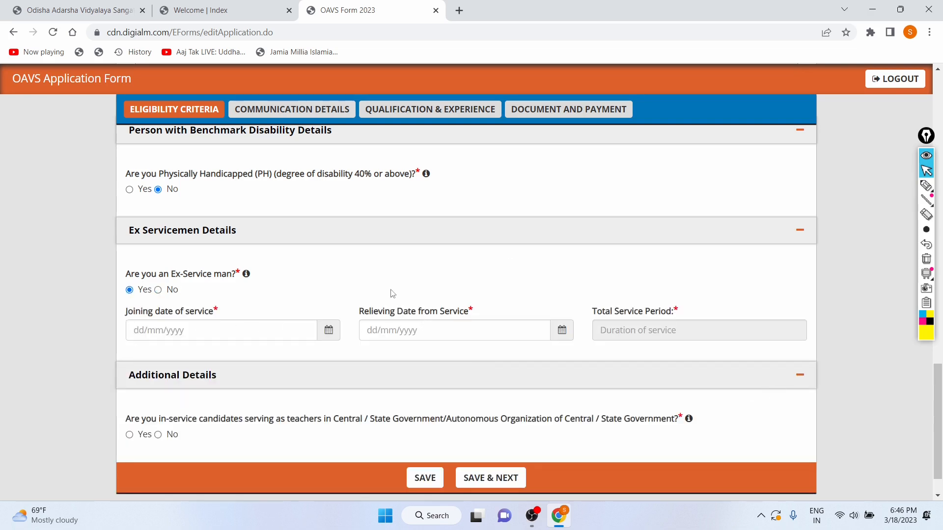
{"action": "left_click", "coordinate": [158, 289]}
{"action": "scroll", "coordinate": [227, 256], "scroll_direction": "up", "scroll_amount": 1}
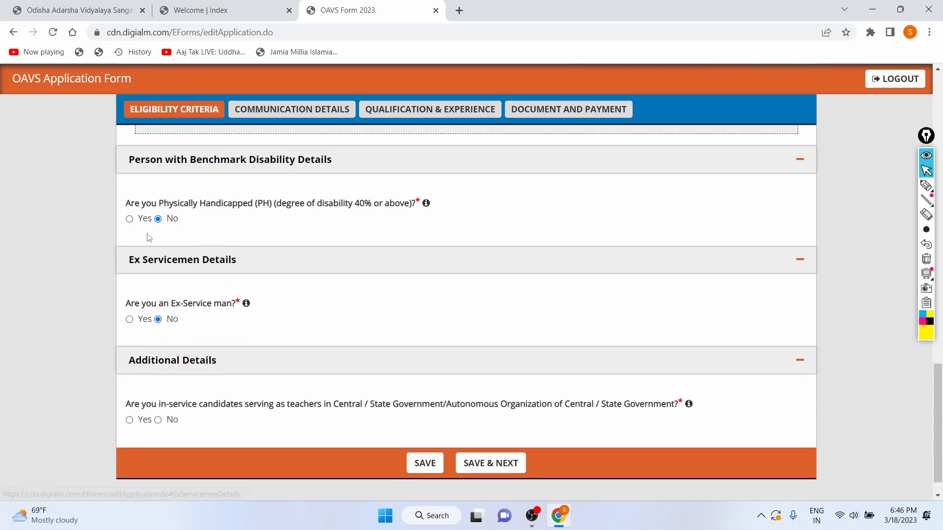
{"action": "scroll", "coordinate": [420, 329], "scroll_direction": "down", "scroll_amount": 1}
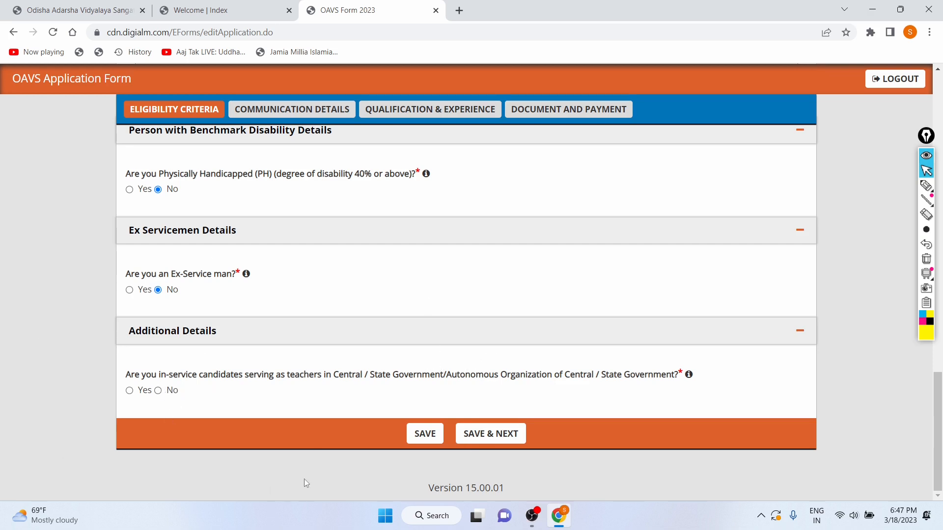
Answer No to the in-service teacher question and save the eligibility section to continue to communication details
{"action": "left_click", "coordinate": [129, 391]}
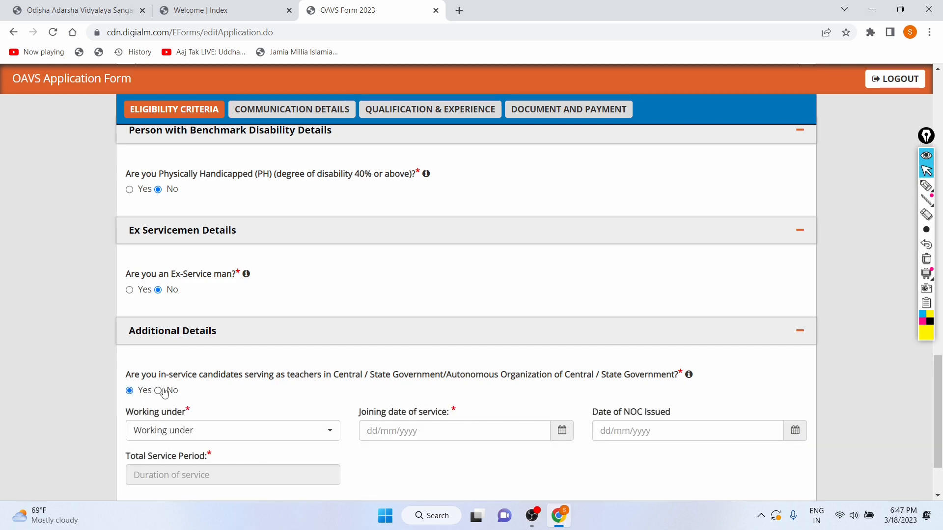
{"action": "left_click", "coordinate": [158, 391]}
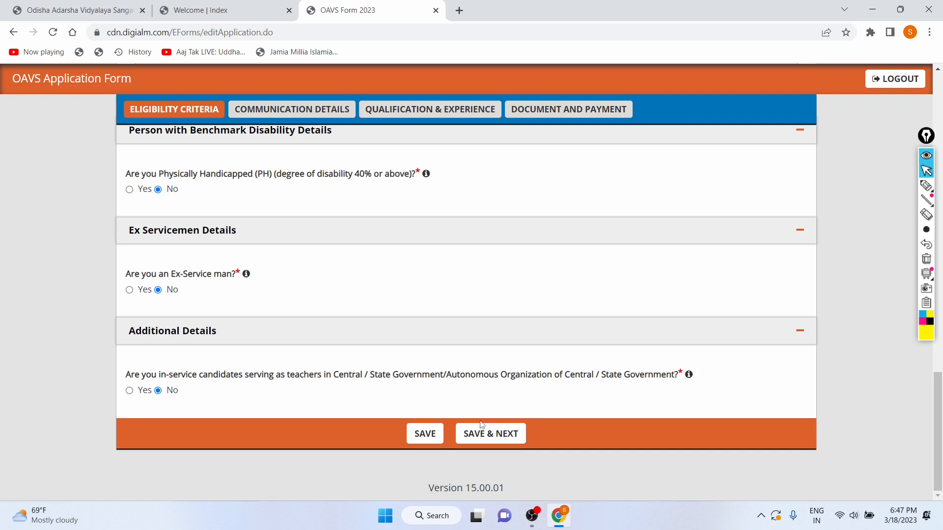
{"action": "left_click", "coordinate": [493, 435]}
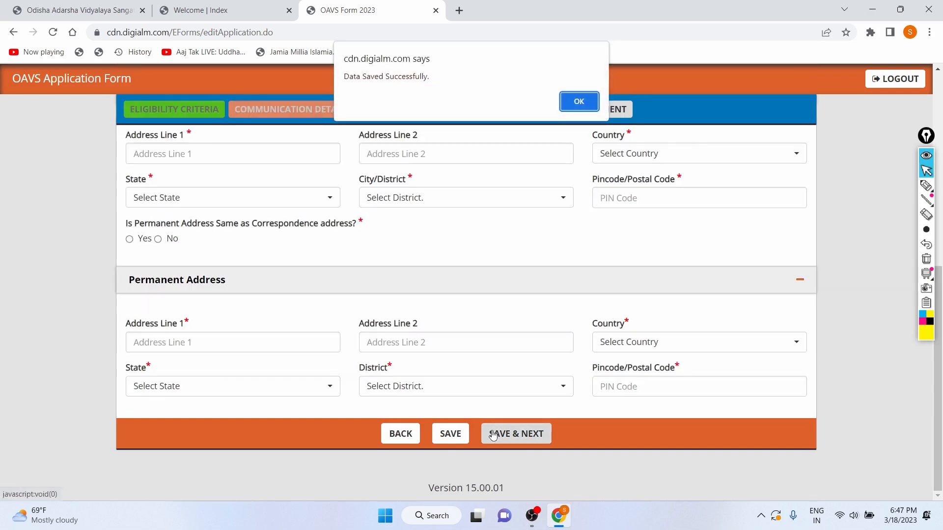
{"action": "left_click", "coordinate": [565, 100]}
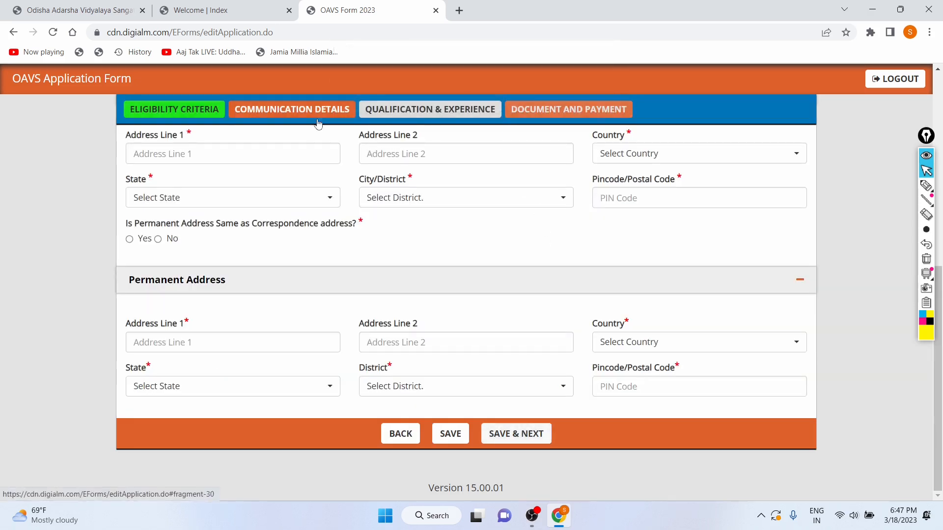
Enter the street and locality as Address Line 1 of the correspondence address
{"action": "scroll", "coordinate": [284, 203], "scroll_direction": "up", "scroll_amount": 1}
{"action": "scroll", "coordinate": [346, 182], "scroll_direction": "up", "scroll_amount": 1}
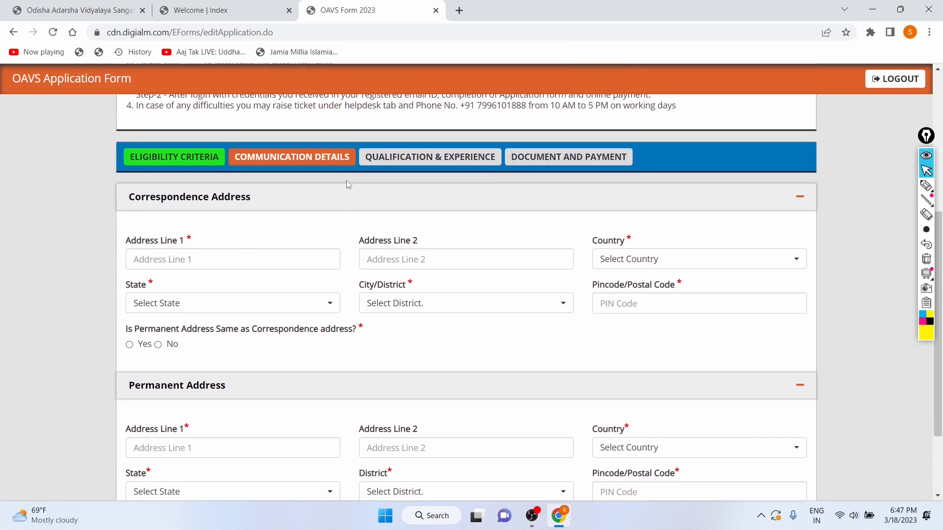
{"action": "scroll", "coordinate": [305, 204], "scroll_direction": "up", "scroll_amount": 1}
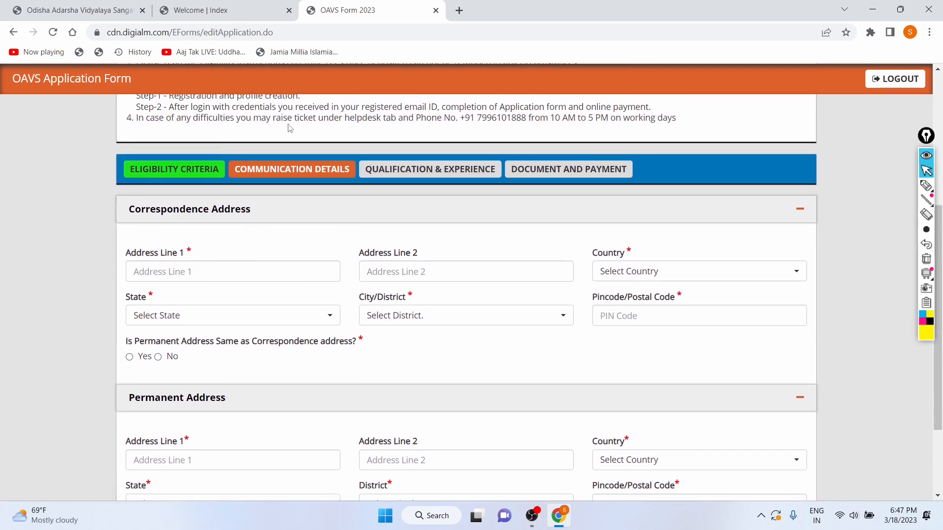
{"action": "scroll", "coordinate": [96, 331], "scroll_direction": "down", "scroll_amount": 1}
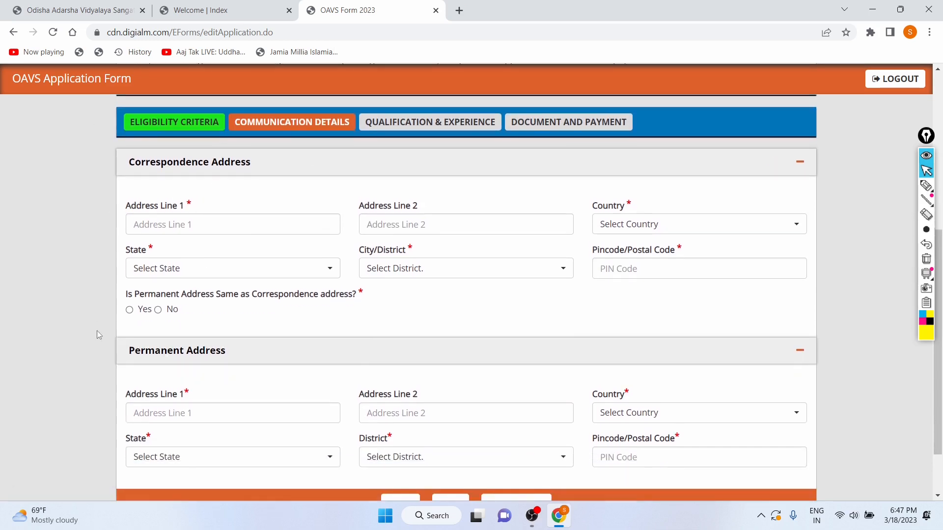
{"action": "left_click", "coordinate": [205, 223]}
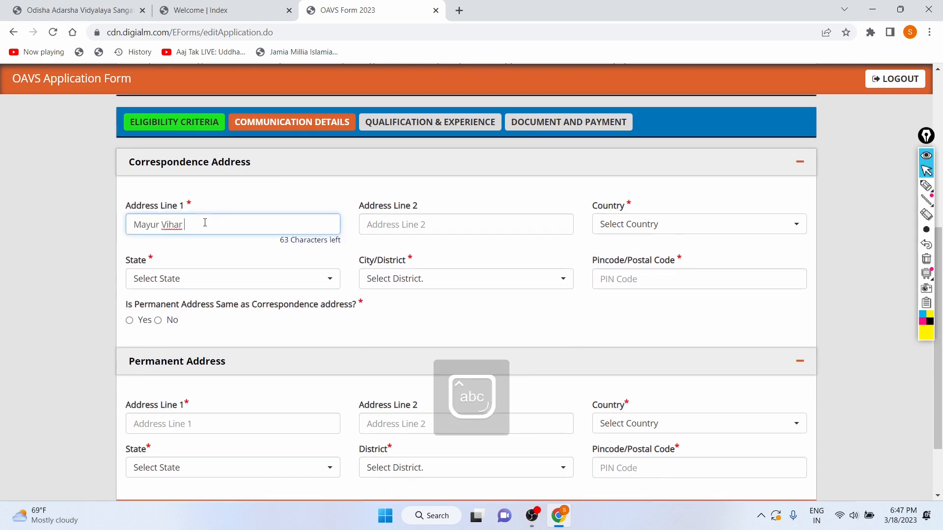
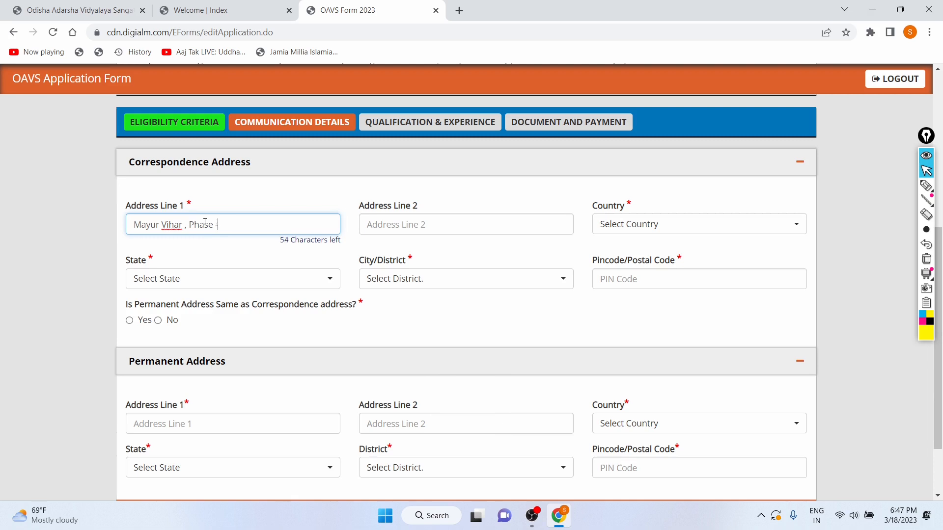
Enter the area name as Address Line 2 of the correspondence address
{"action": "left_click", "coordinate": [473, 231]}
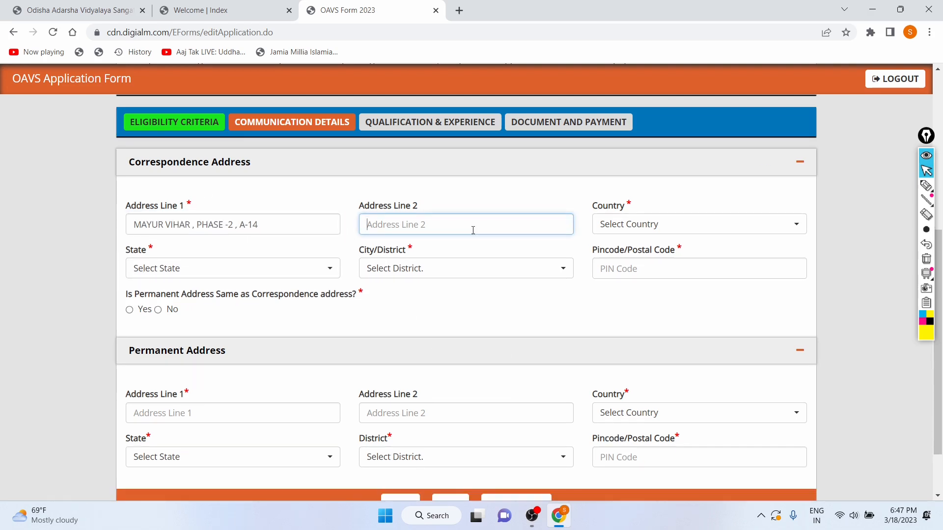
{"action": "type", "text": "N"}
{"action": "key", "text": "BackSpace"}
{"action": "key", "text": "Caps_Lock"}
{"action": "type", "text": "R"}
{"action": "key", "text": "Caps_Lock"}
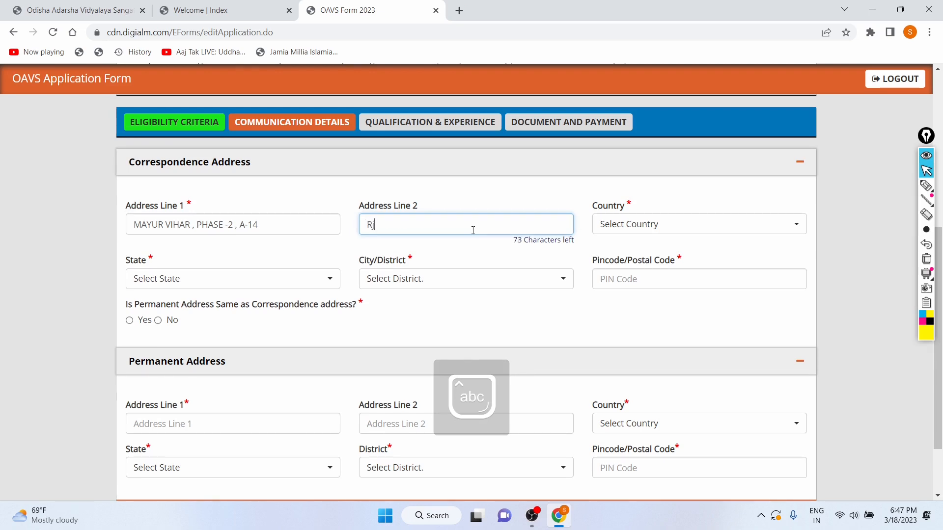
{"action": "type", "text": "aja"}
{"action": "key", "text": "Caps_Lock"}
{"action": "type", "text": "P"}
{"action": "key", "text": "Caps_Lock"}
Set the correspondence address country to India and the state to Delhi - NCR
{"action": "left_click", "coordinate": [661, 223]}
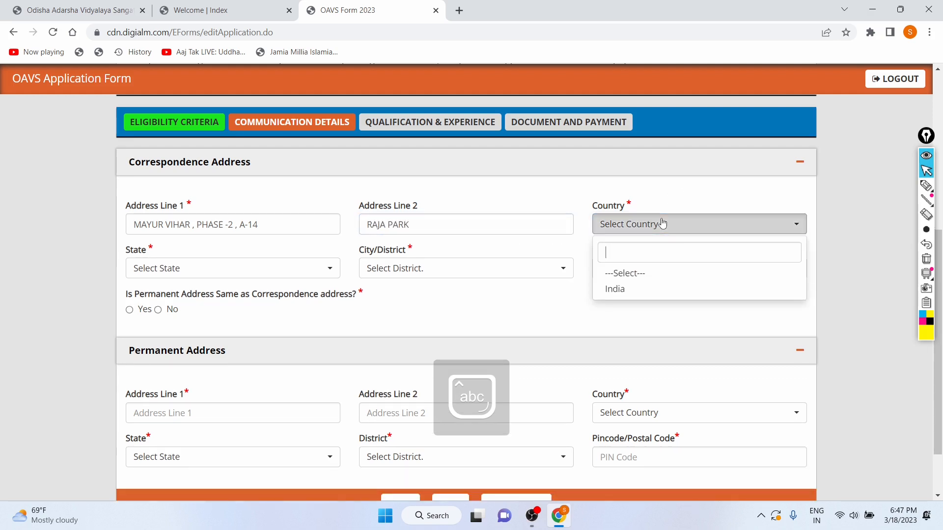
{"action": "left_click", "coordinate": [644, 294]}
{"action": "left_click", "coordinate": [237, 267]}
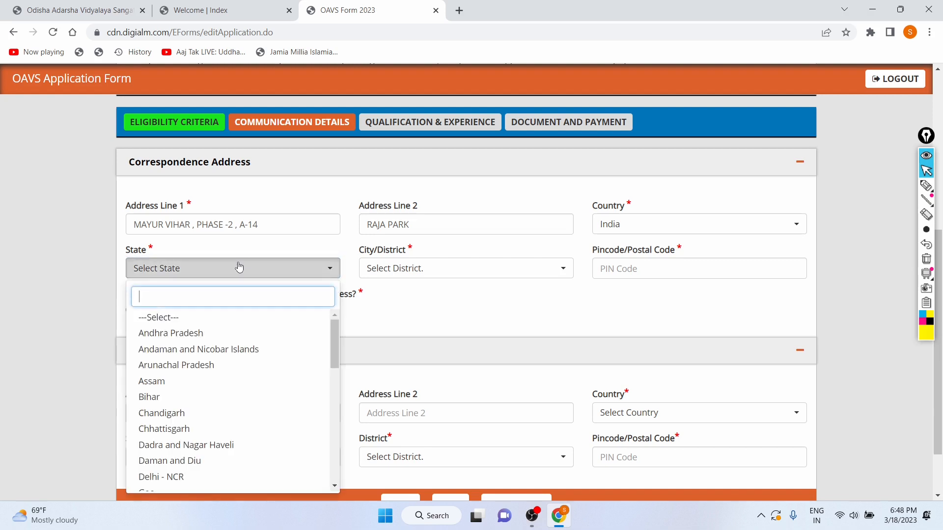
{"action": "scroll", "coordinate": [152, 407], "scroll_direction": "down", "scroll_amount": 1}
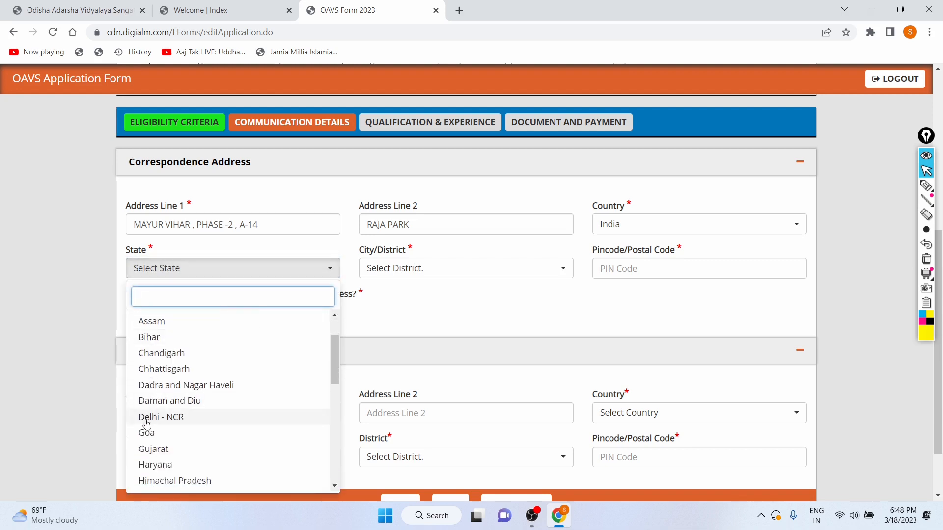
{"action": "left_click", "coordinate": [147, 415]}
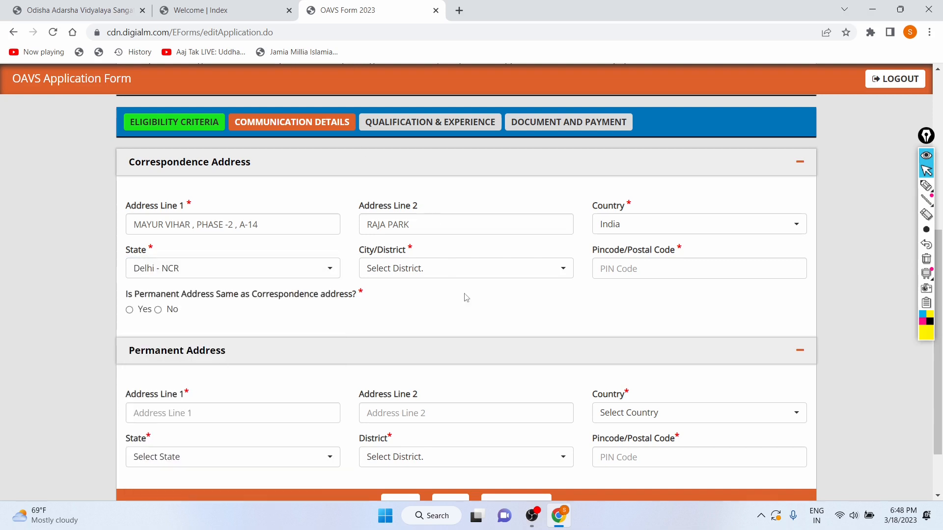
Choose New Delhi as the correspondence district and enter the postal PIN code
{"action": "left_click", "coordinate": [468, 278]}
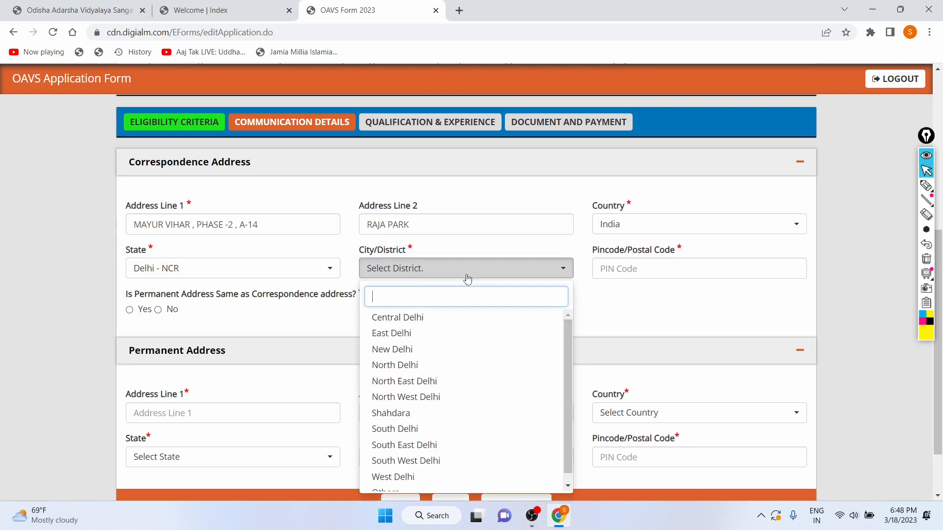
{"action": "left_click", "coordinate": [434, 349]}
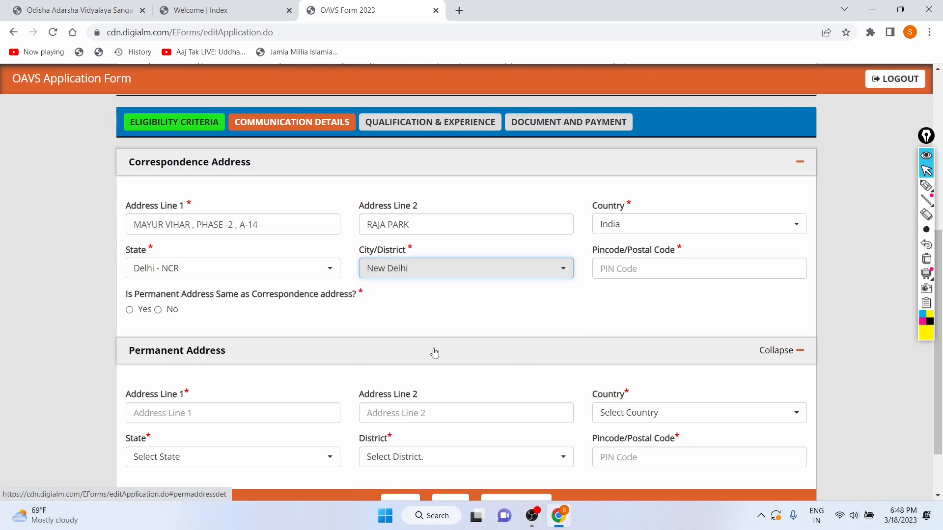
{"action": "left_click", "coordinate": [628, 270]}
{"action": "type", "text": "113949"}
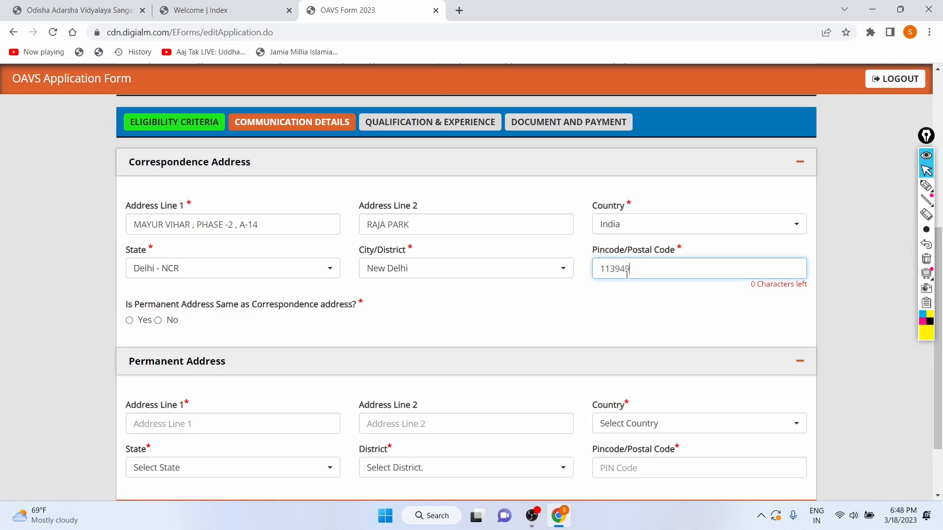
Mark the permanent address as the same as the correspondence address and save to continue to qualification details
{"action": "scroll", "coordinate": [626, 274], "scroll_direction": "down", "scroll_amount": 3}
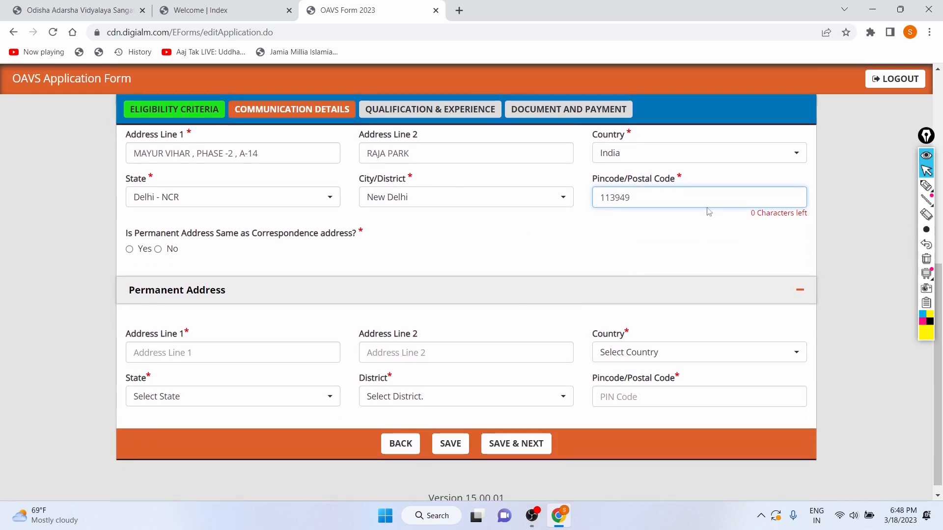
{"action": "left_click", "coordinate": [128, 234]}
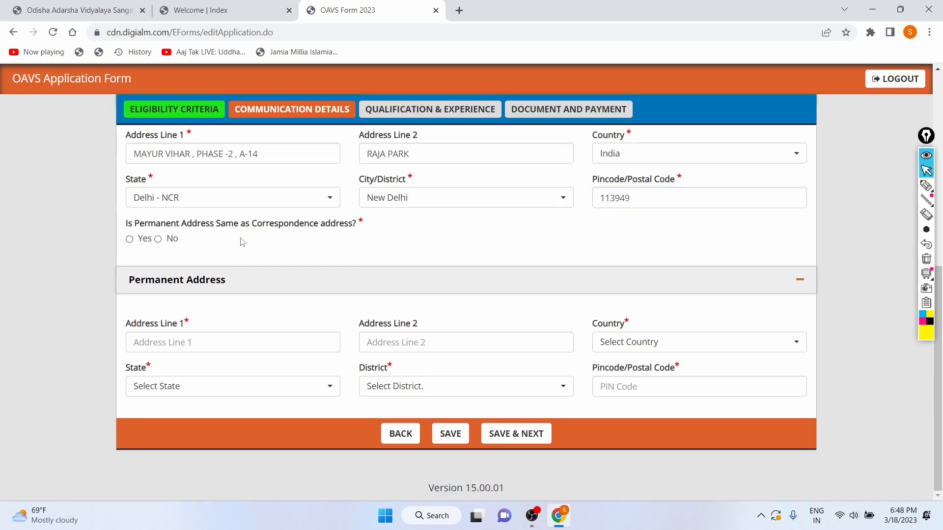
{"action": "scroll", "coordinate": [242, 240], "scroll_direction": "up", "scroll_amount": 2}
{"action": "scroll", "coordinate": [242, 240], "scroll_direction": "down", "scroll_amount": 2}
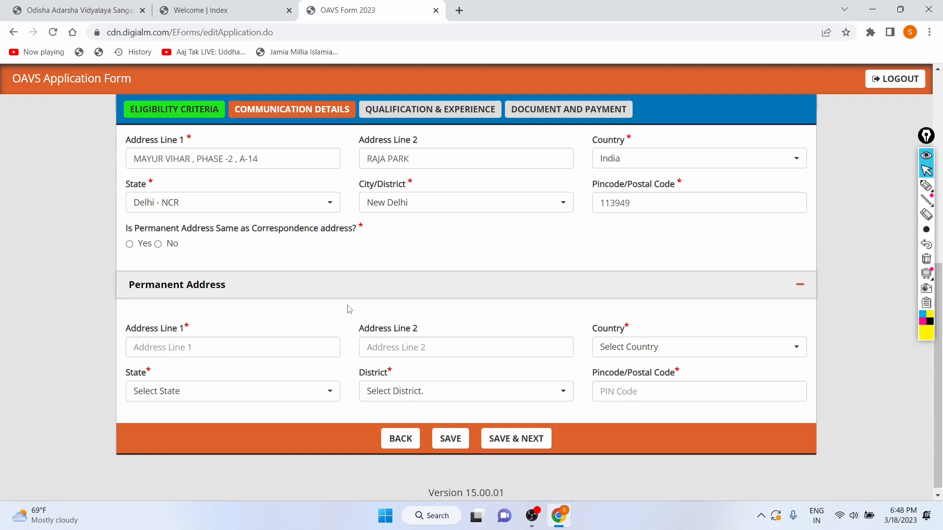
{"action": "left_click", "coordinate": [129, 245]}
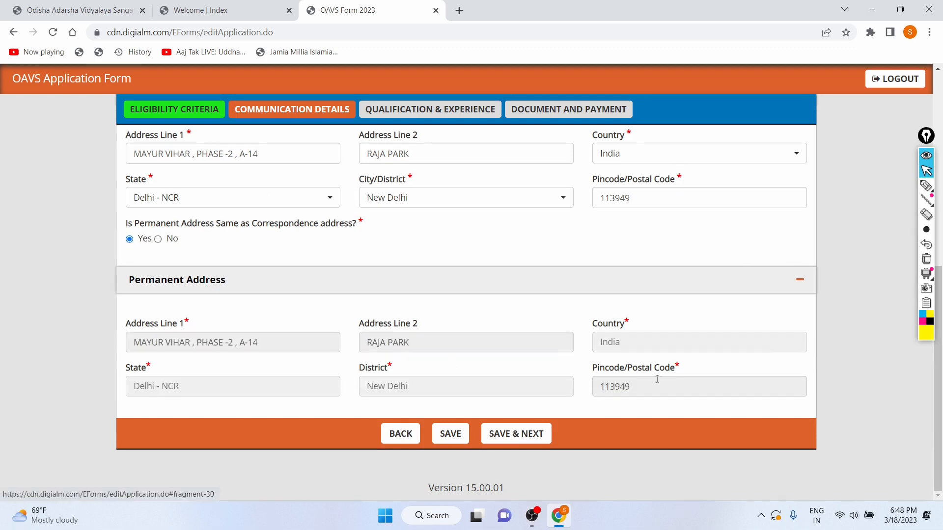
{"action": "left_click", "coordinate": [515, 434]}
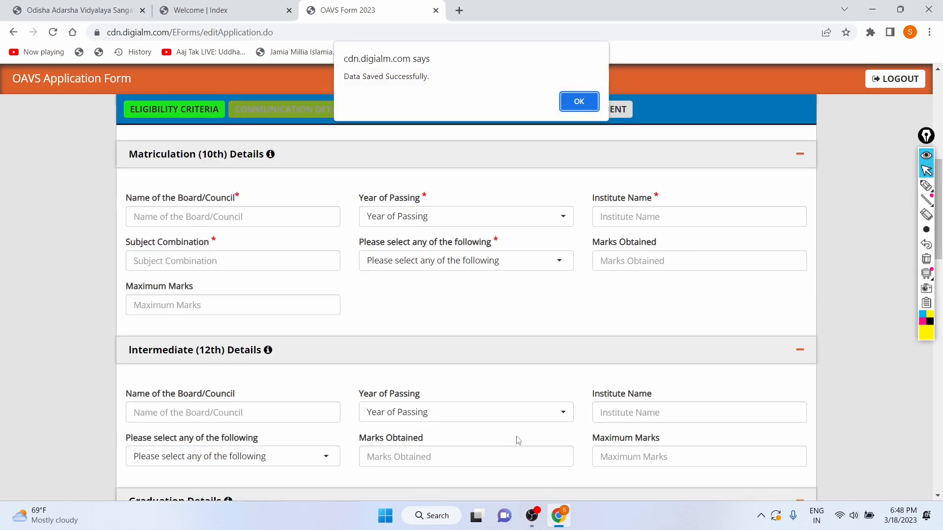
{"action": "left_click", "coordinate": [579, 102]}
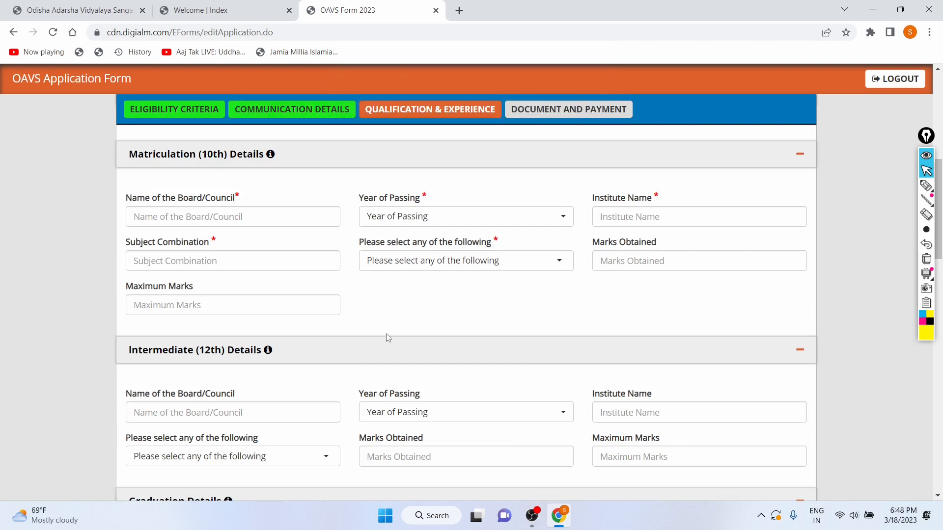
Enter CBSE as the Matriculation (10th) board name
{"action": "scroll", "coordinate": [385, 337], "scroll_direction": "down", "scroll_amount": 1}
{"action": "scroll", "coordinate": [233, 228], "scroll_direction": "up", "scroll_amount": 1}
{"action": "scroll", "coordinate": [232, 229], "scroll_direction": "up", "scroll_amount": 8}
{"action": "scroll", "coordinate": [170, 174], "scroll_direction": "down", "scroll_amount": 6}
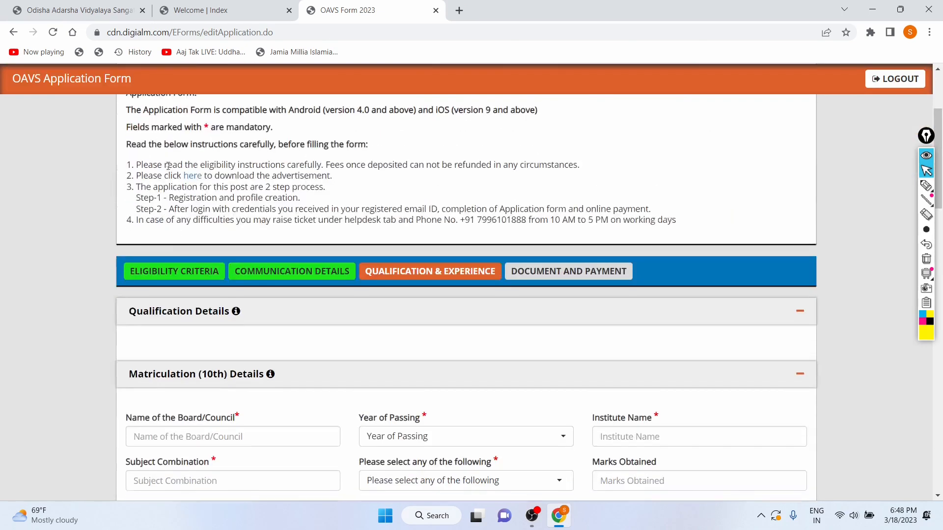
{"action": "scroll", "coordinate": [183, 273], "scroll_direction": "down", "scroll_amount": 1}
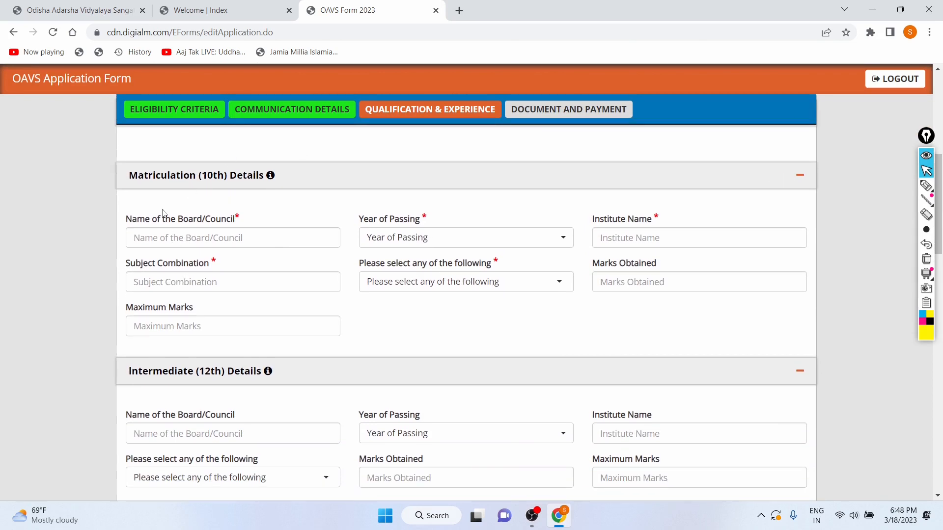
{"action": "left_click", "coordinate": [222, 234]}
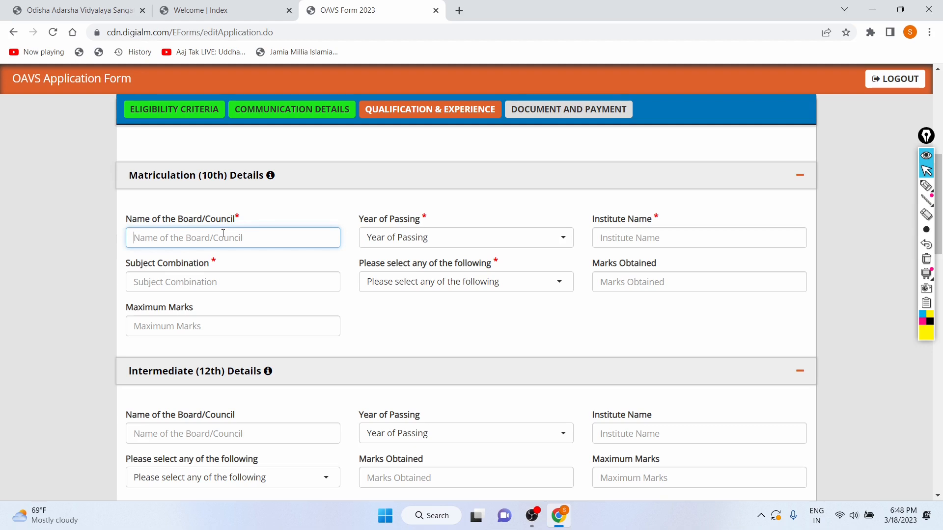
{"action": "key", "text": "Caps_Lock"}
{"action": "type", "text": "C"}
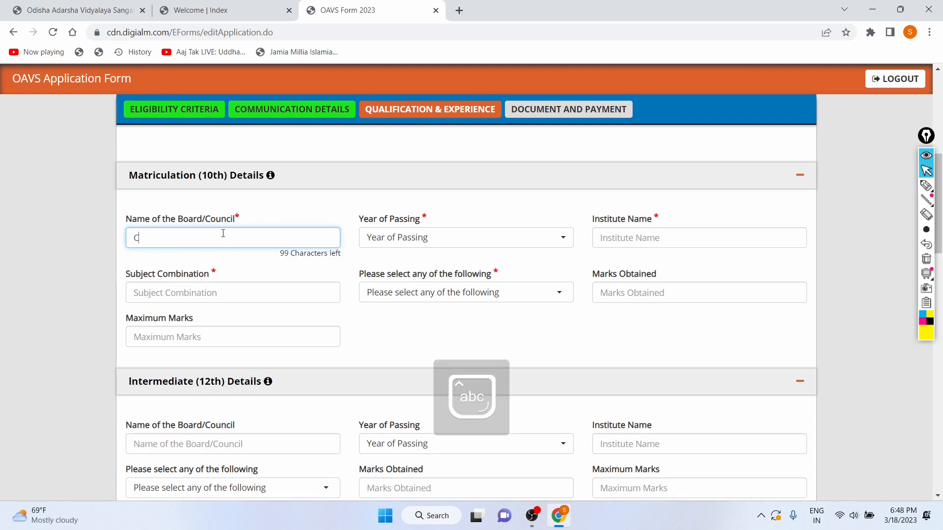
{"action": "key", "text": "Caps_Lock"}
{"action": "type", "text": "BSE"}
{"action": "key", "text": "Caps_Lock"}
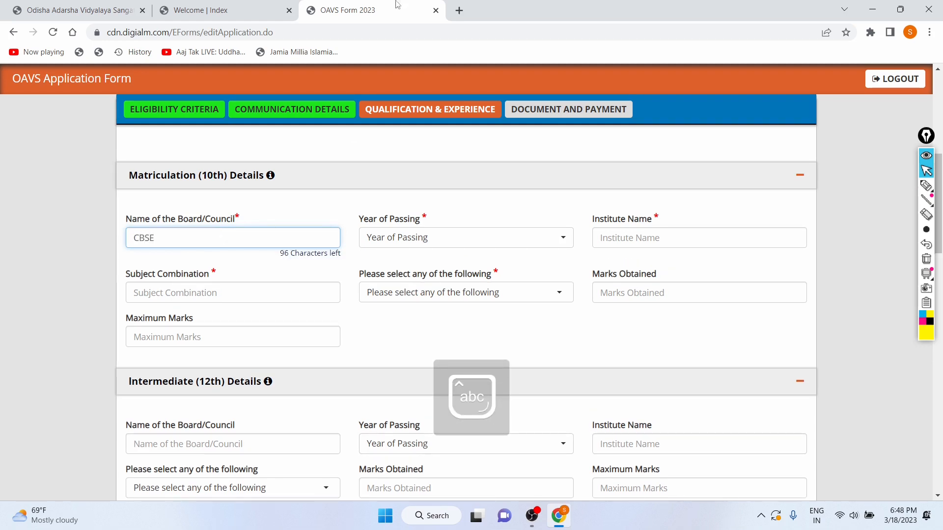
Set the 10th year of passing to 2017
{"action": "left_click", "coordinate": [415, 241]}
{"action": "left_click", "coordinate": [414, 239]}
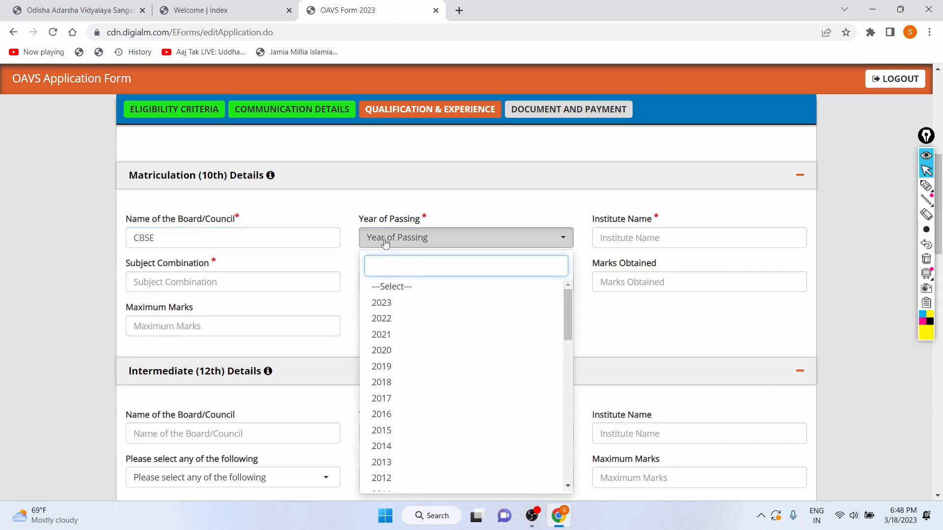
{"action": "left_click", "coordinate": [394, 383]}
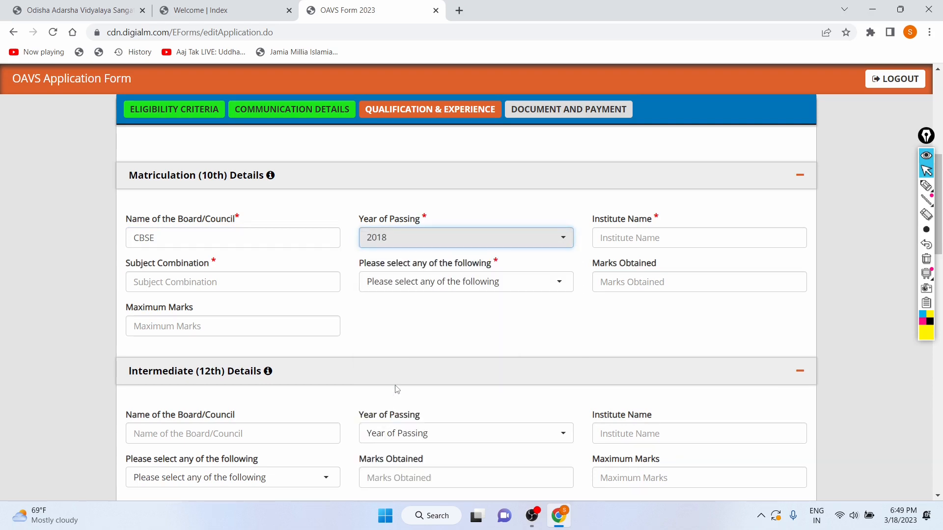
{"action": "left_click", "coordinate": [484, 242]}
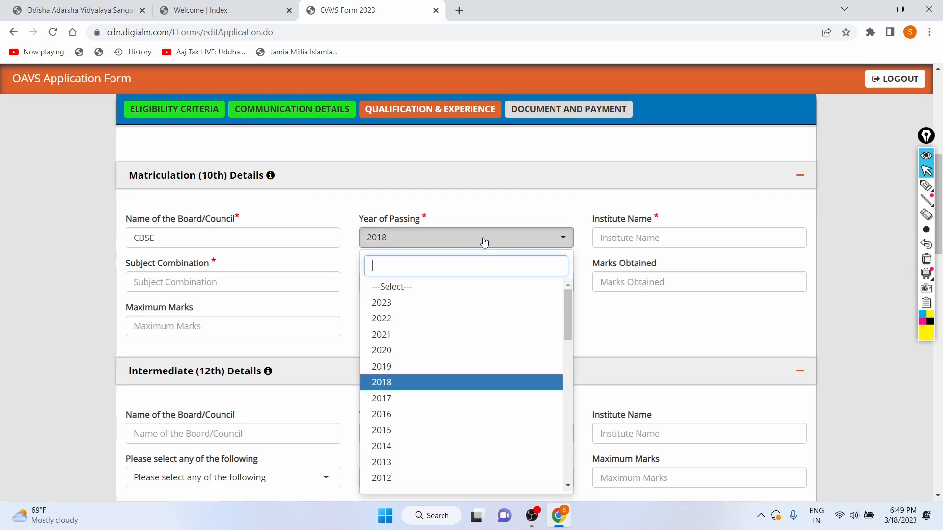
{"action": "left_click", "coordinate": [455, 398]}
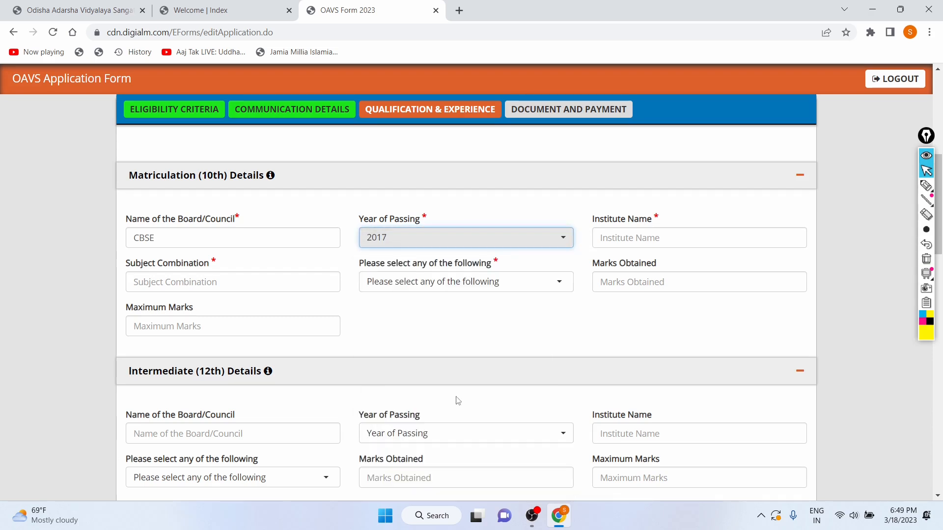
Enter Kendriya Vidyalaya as the 10th institute name
{"action": "left_click", "coordinate": [635, 232]}
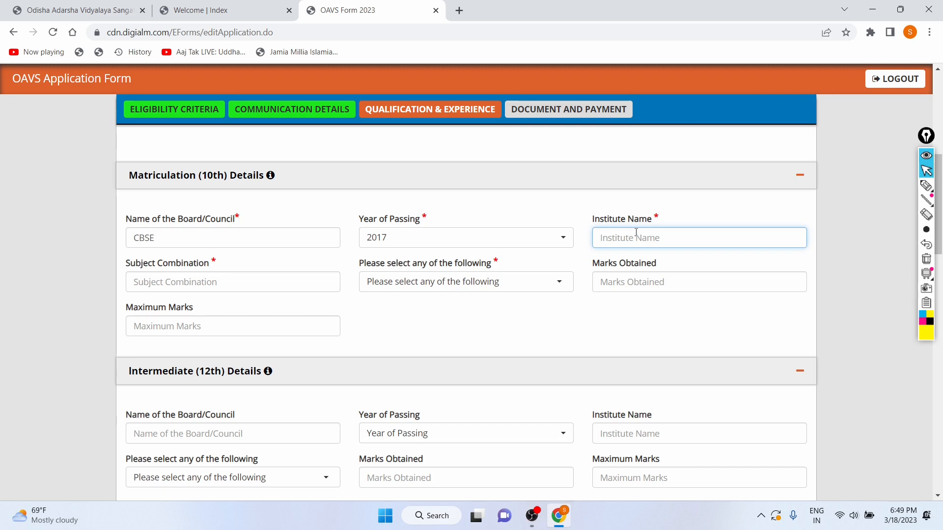
{"action": "type", "text": "Kend"}
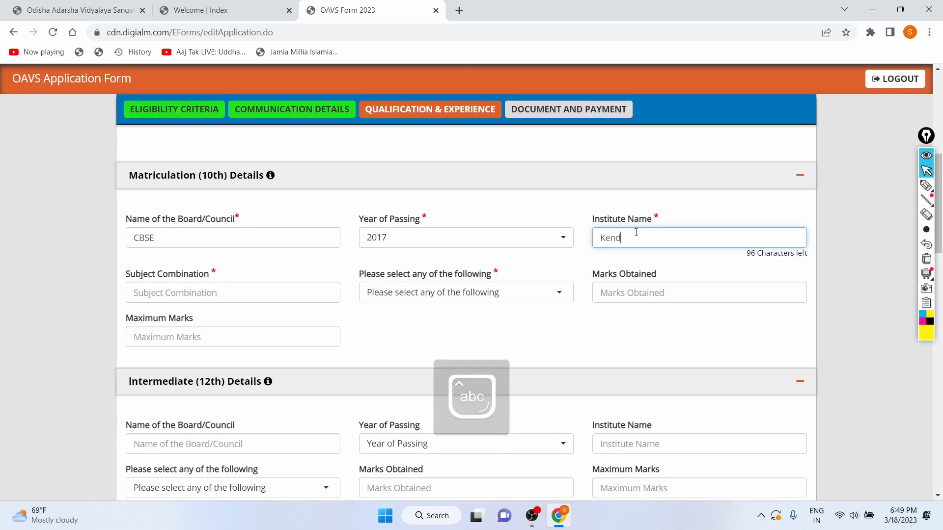
{"action": "type", "text": "riya"}
{"action": "key", "text": "Caps_Lock"}
{"action": "type", "text": "V"}
{"action": "key", "text": "Caps_Lock"}
{"action": "type", "text": "idyalaya"}
Choose Percentage as the marks type for the 10th details
{"action": "left_click", "coordinate": [294, 297]}
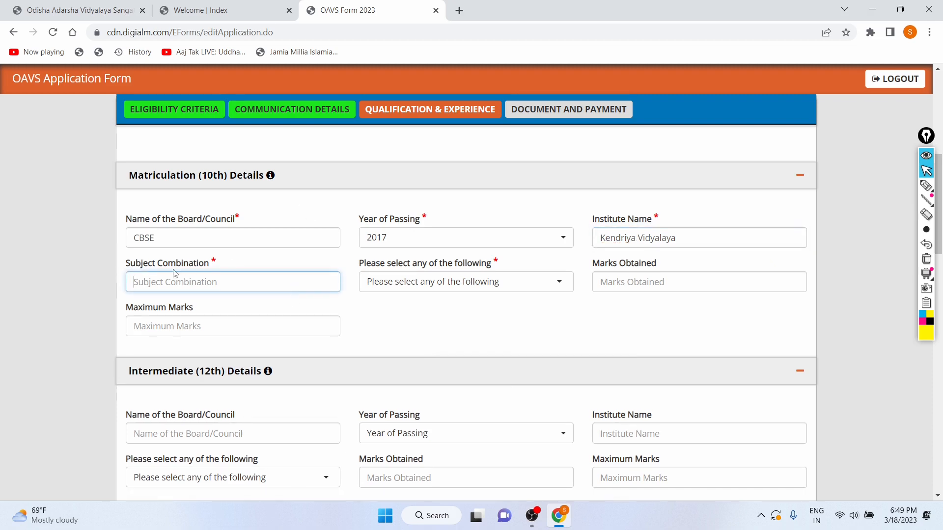
{"action": "left_click_drag", "start_coordinate": [350, 267], "coordinate": [447, 265]}
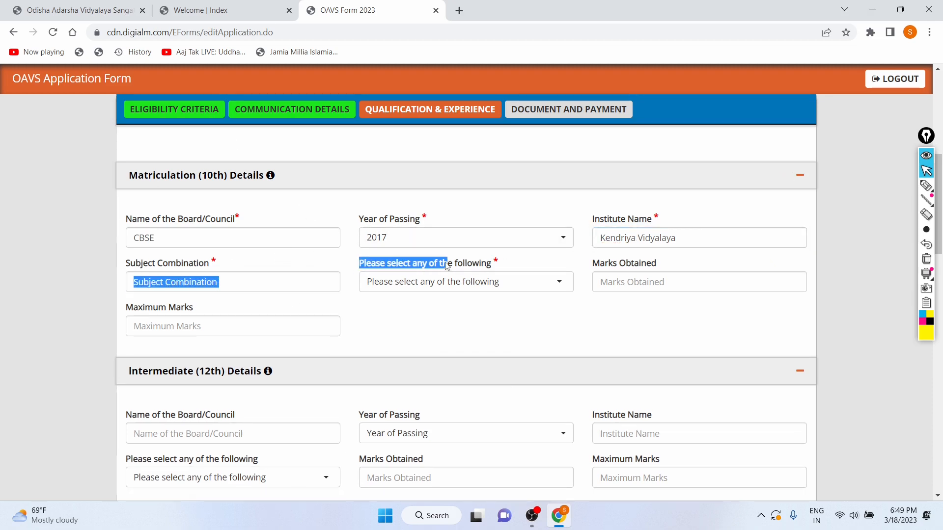
{"action": "left_click", "coordinate": [392, 285]}
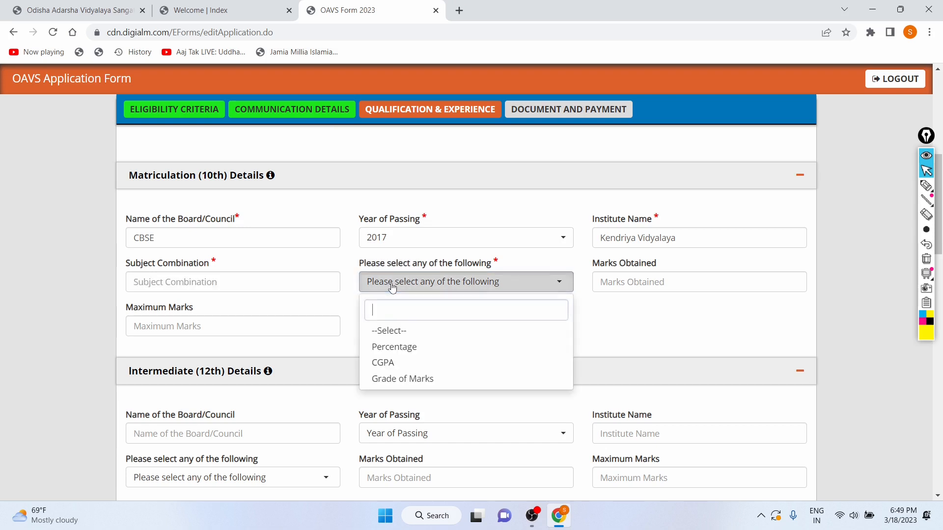
{"action": "left_click", "coordinate": [393, 346]}
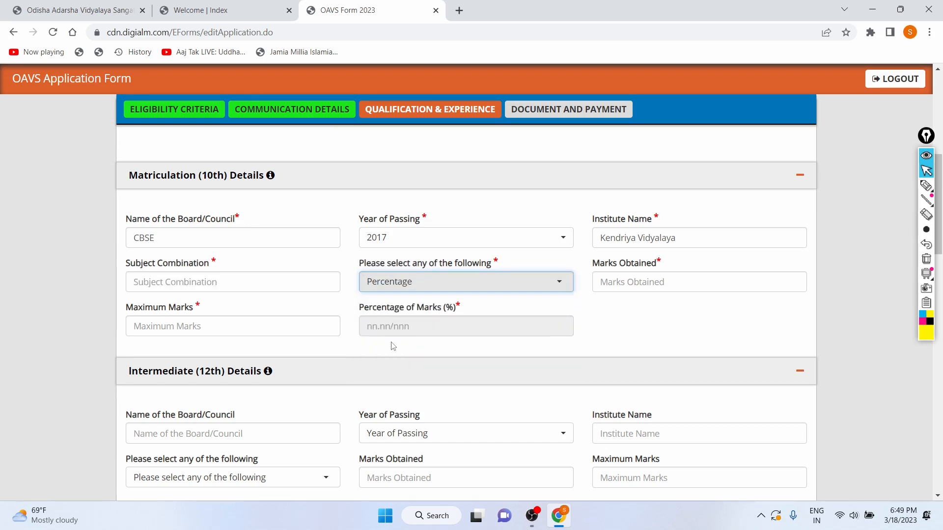
Enter english , hindi , social science , science , maths as the 10th subject combination
{"action": "left_click", "coordinate": [156, 285]}
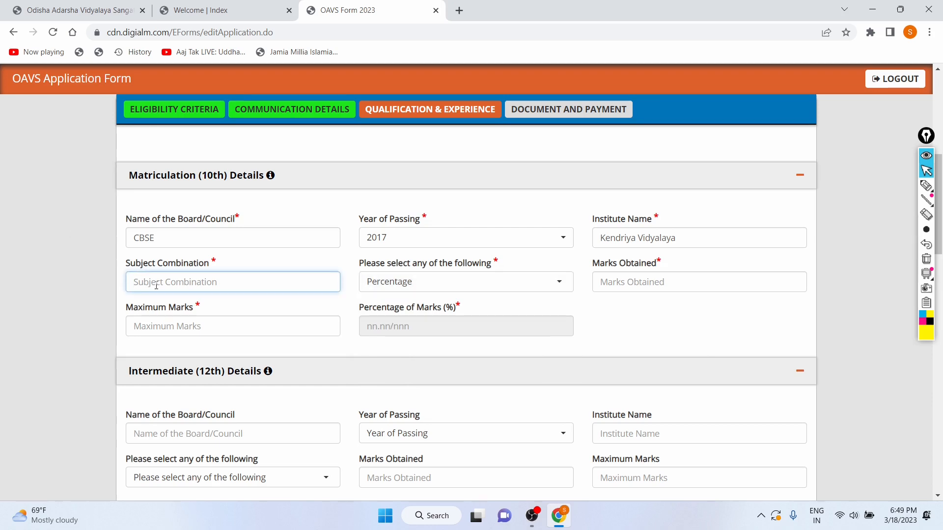
{"action": "type", "text": "e"}
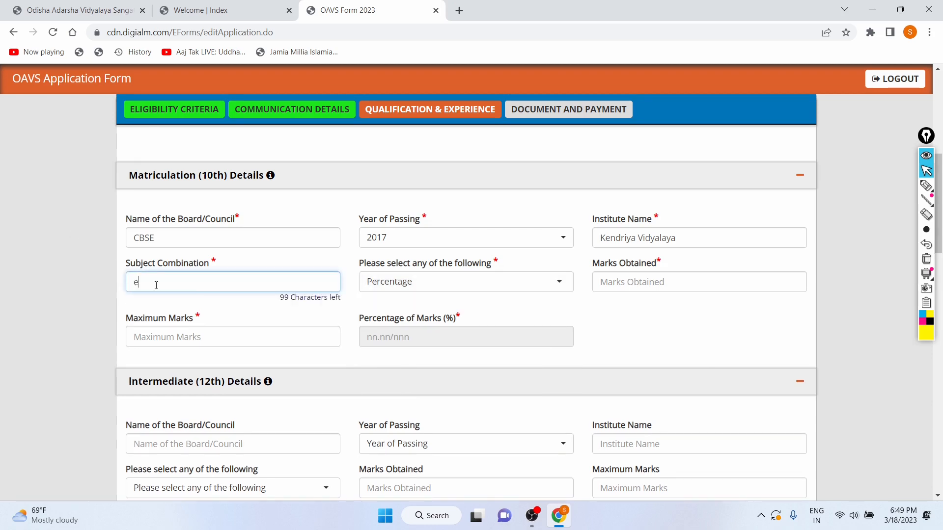
{"action": "type", "text": ", hindi , social science , "}
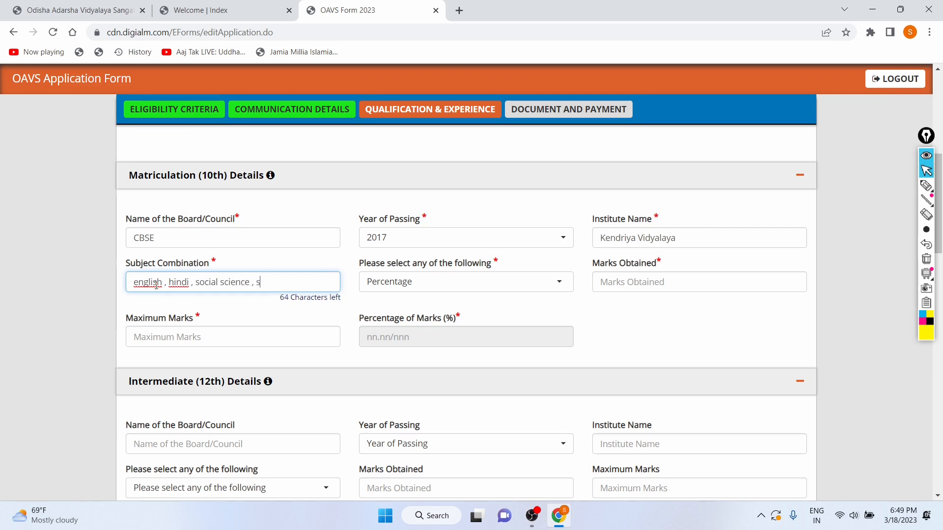
{"action": "type", "text": "science , maths"}
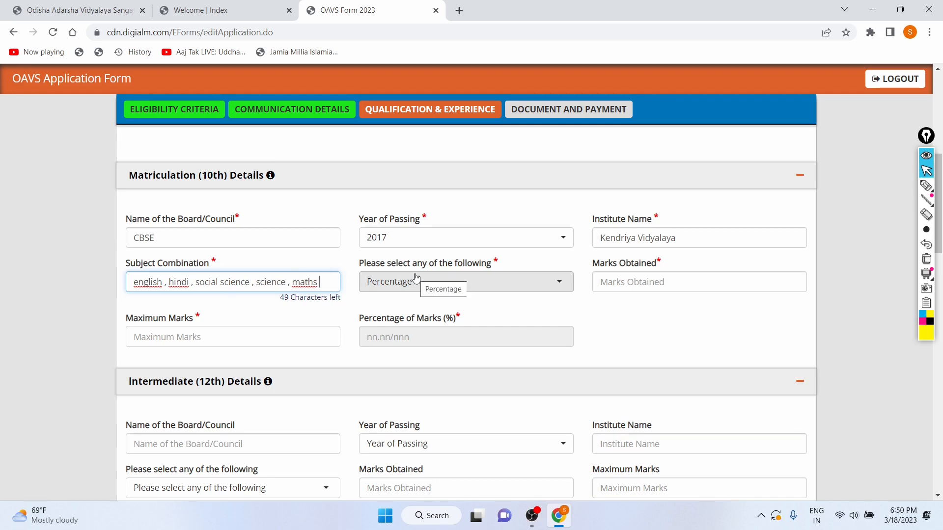
Capitalize English, Hindi and Maths in the 10th subject combination
{"action": "left_click", "coordinate": [139, 283]}
{"action": "key", "text": "BackSpace"}
{"action": "type", "text": "E"}
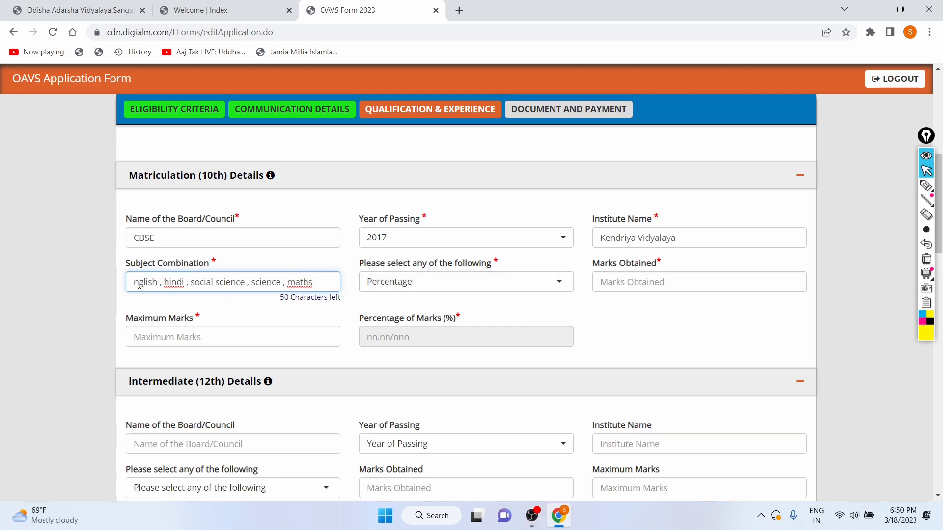
{"action": "key", "text": "Caps_Lock"}
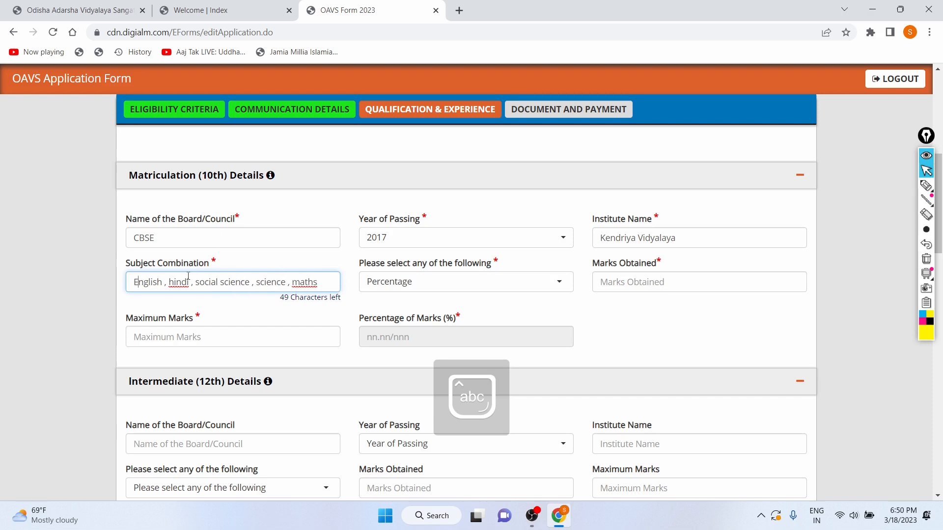
{"action": "left_click", "coordinate": [173, 283]}
{"action": "key", "text": "BackSpace"}
{"action": "key", "text": "Caps_Lock"}
{"action": "type", "text": "H"}
{"action": "key", "text": "Caps_Lock"}
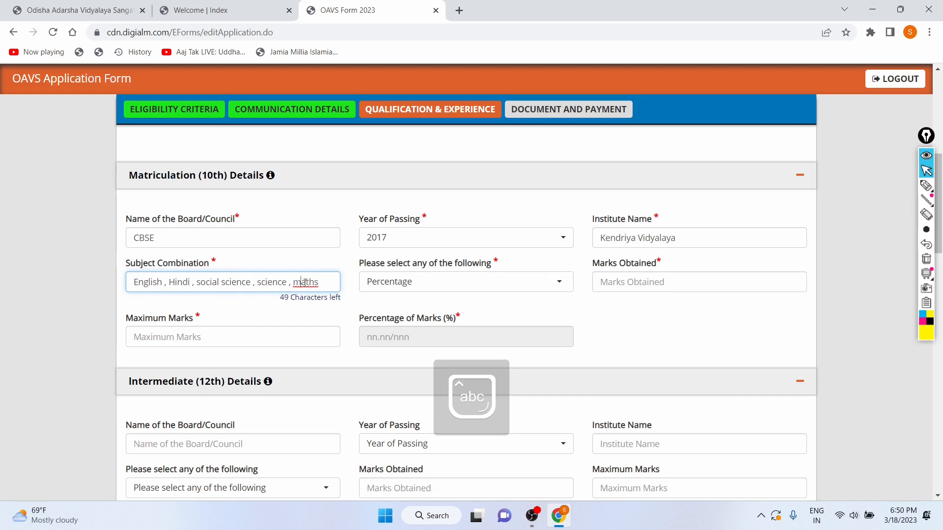
{"action": "key", "text": "Delete"}
{"action": "key", "text": "Caps_Lock"}
{"action": "type", "text": "M"}
{"action": "key", "text": "Caps_Lock"}
Set the 10th maximum marks to 500
{"action": "left_click", "coordinate": [694, 281]}
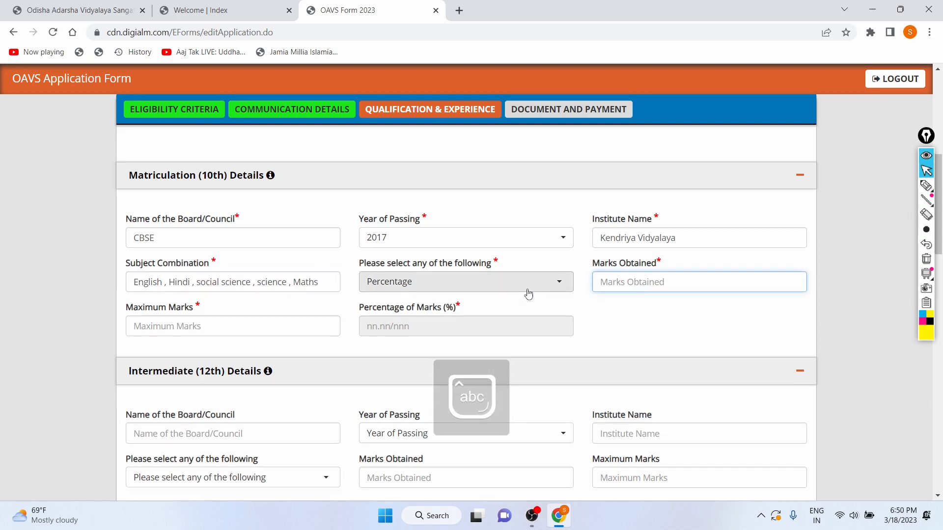
{"action": "scroll", "coordinate": [525, 293], "scroll_direction": "down", "scroll_amount": 1}
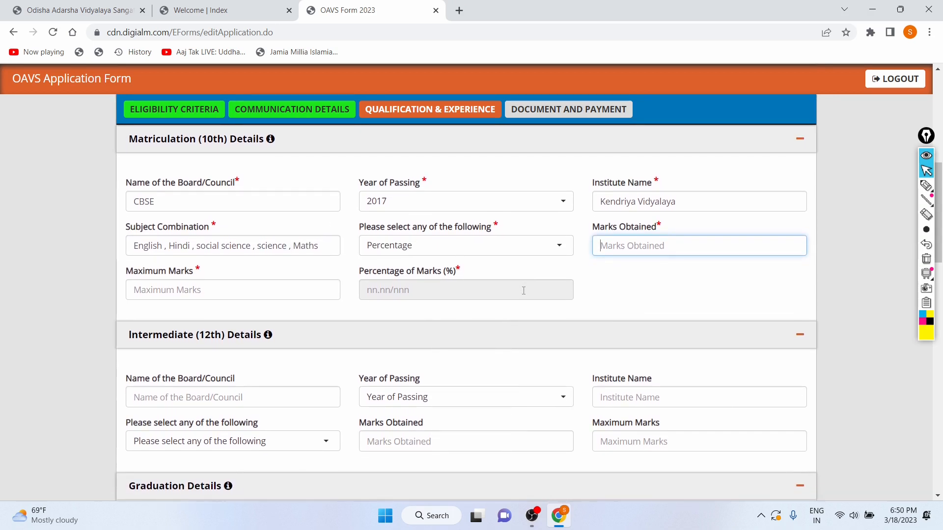
{"action": "left_click", "coordinate": [322, 290]}
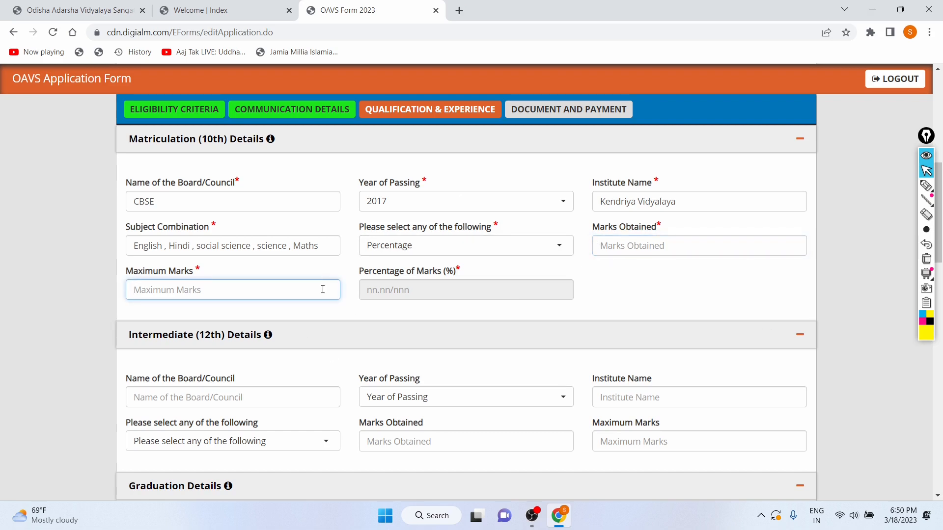
{"action": "type", "text": "500"}
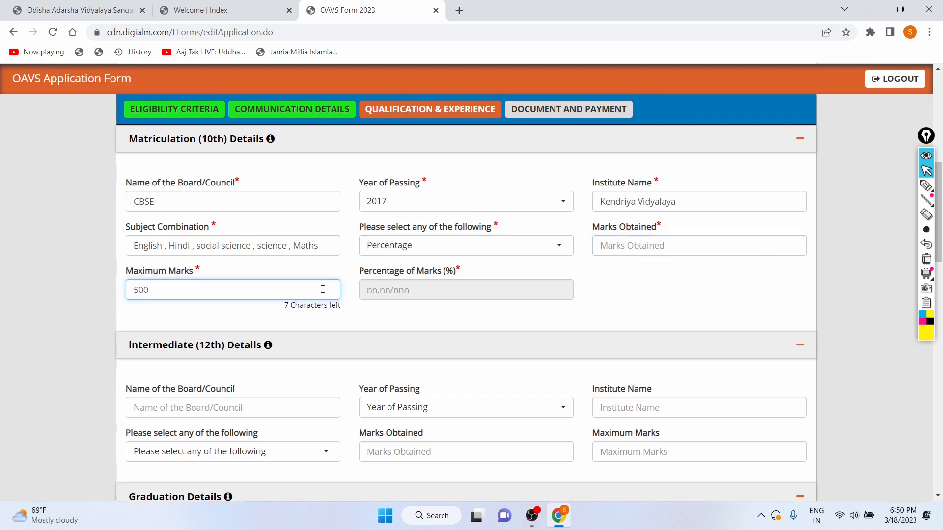
Enter 430 as the 10th marks obtained
{"action": "left_click", "coordinate": [602, 245]}
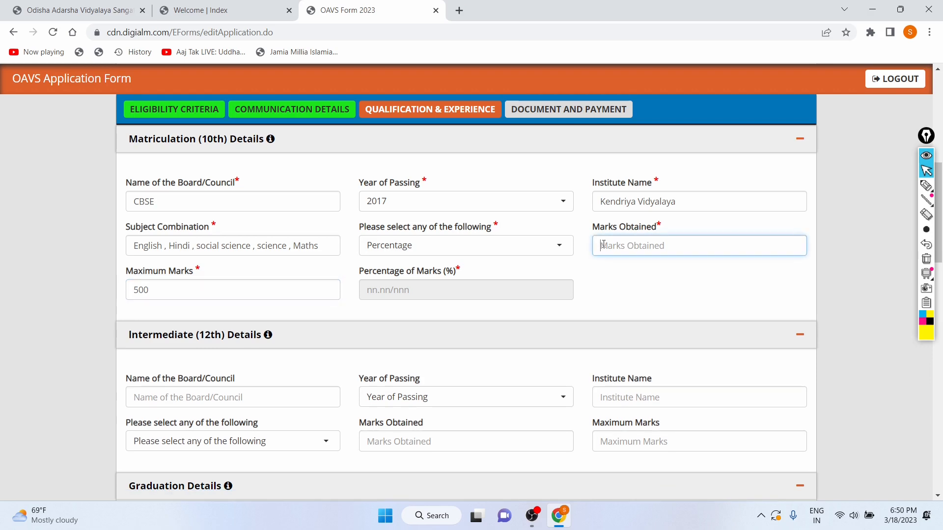
{"action": "type", "text": "430"}
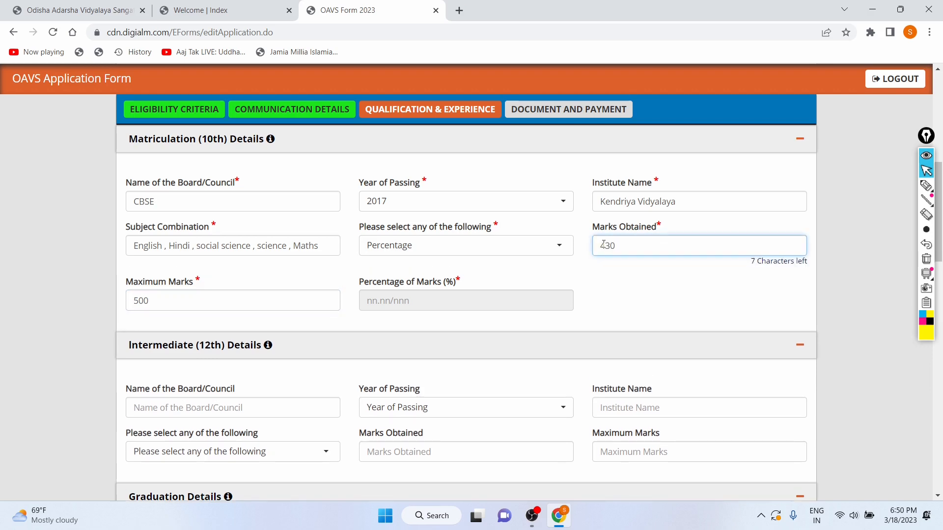
{"action": "left_click", "coordinate": [616, 308]}
{"action": "scroll", "coordinate": [441, 308], "scroll_direction": "down", "scroll_amount": 3}
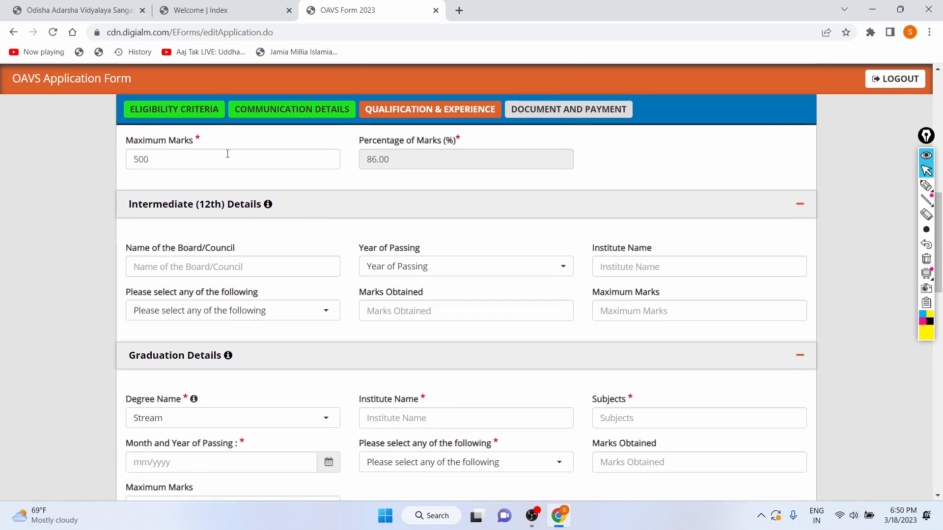
Enter CBSE as the Intermediate (12th) board and set its year of passing to 2019
{"action": "left_click", "coordinate": [207, 261]}
{"action": "type", "text": "C"}
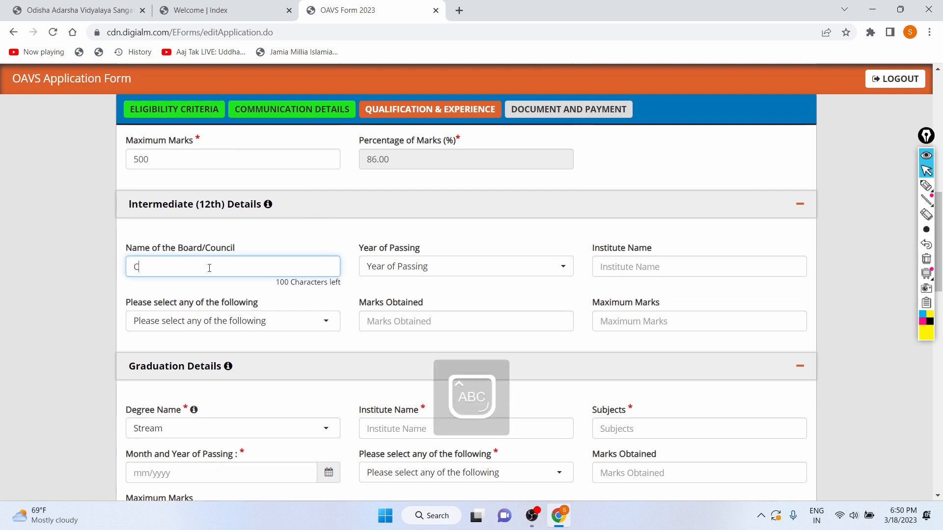
{"action": "type", "text": "BSE"}
{"action": "key", "text": "Caps_Lock"}
{"action": "left_click", "coordinate": [396, 267]}
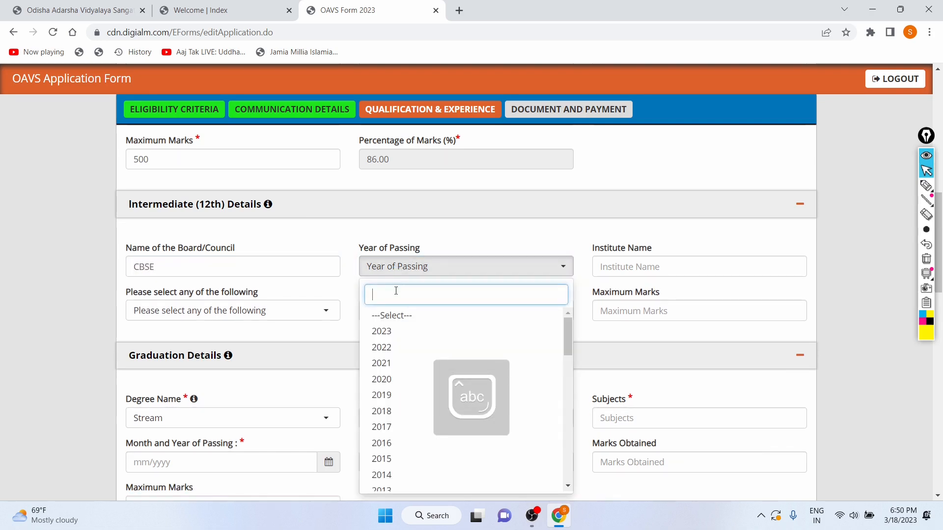
{"action": "left_click", "coordinate": [393, 396]}
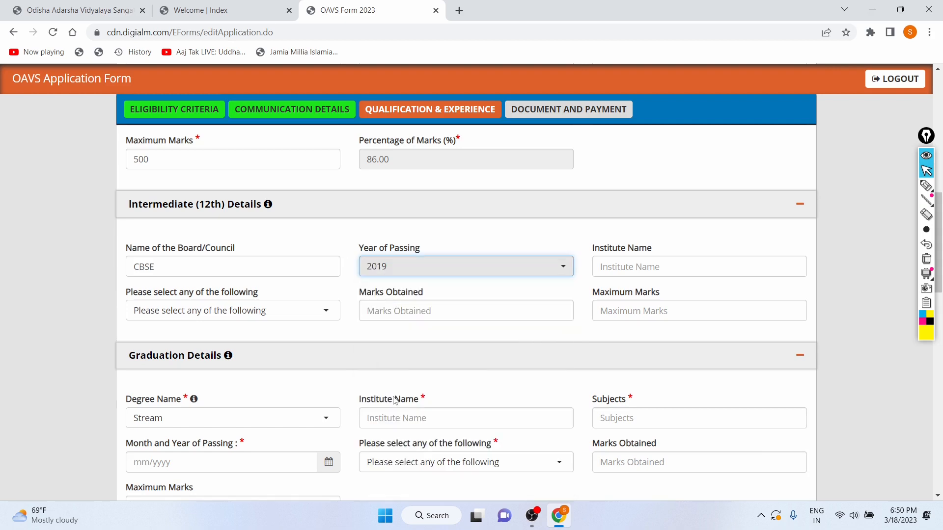
Enter Kendriya Vidyalaya as the 12th institute name and choose Percentage as its marks type
{"action": "left_click", "coordinate": [654, 271]}
{"action": "key", "text": "Caps_Lock"}
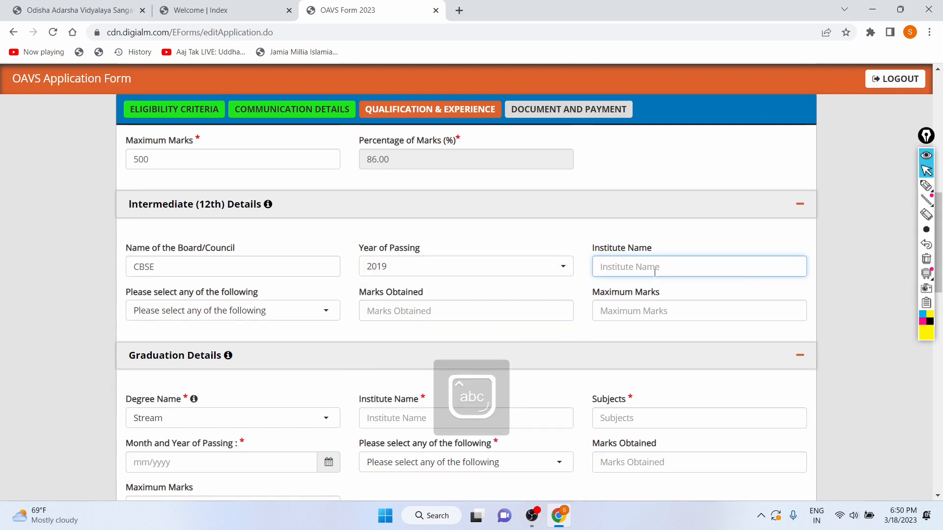
{"action": "type", "text": "Kendriya"}
{"action": "key", "text": "Caps_Lock"}
{"action": "type", "text": "V"}
{"action": "key", "text": "Caps_Lock"}
{"action": "type", "text": "idyal"}
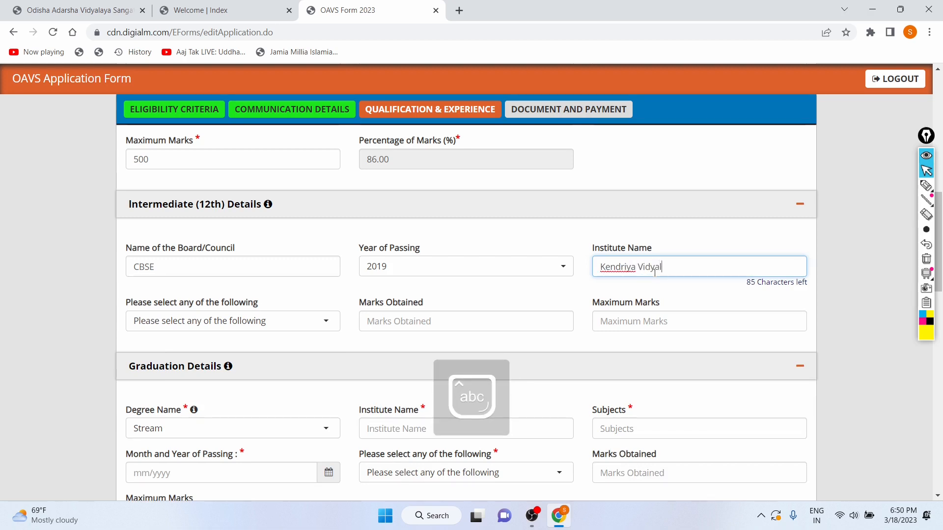
{"action": "type", "text": "aya"}
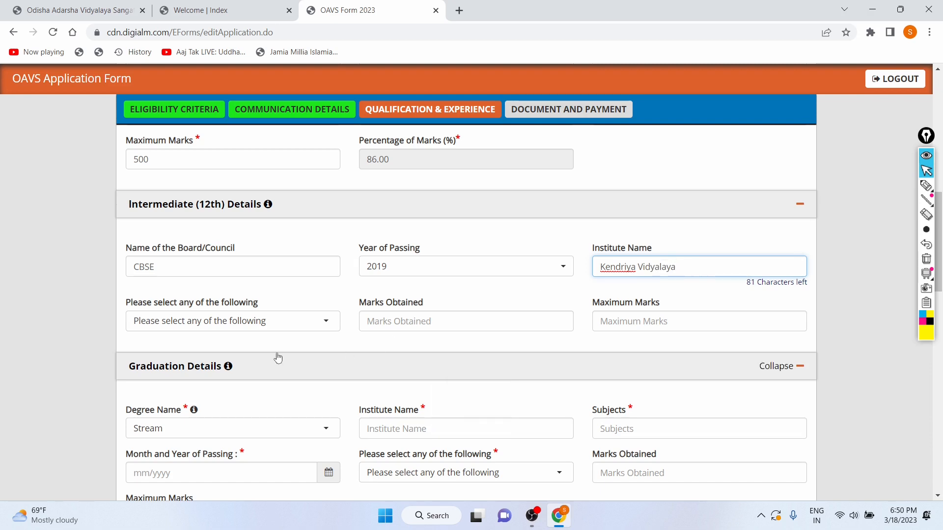
{"action": "left_click", "coordinate": [214, 319]}
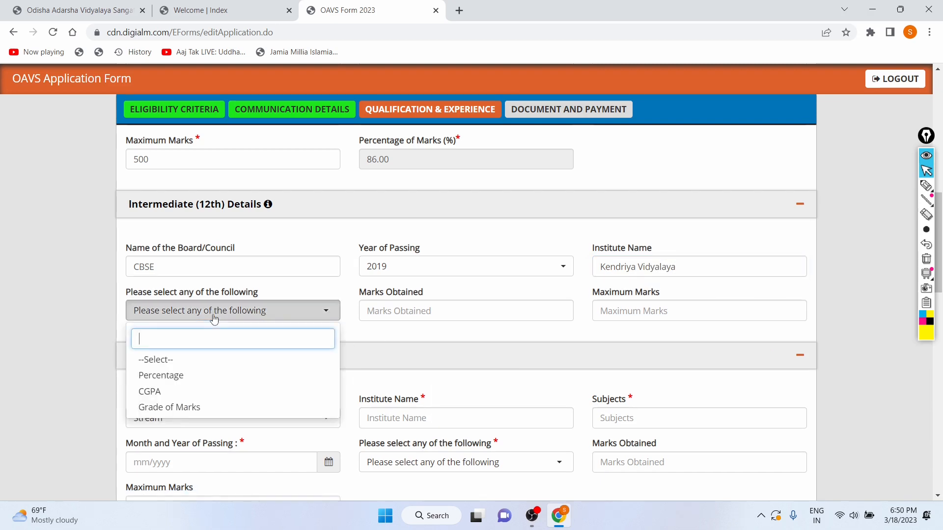
{"action": "left_click", "coordinate": [167, 376]}
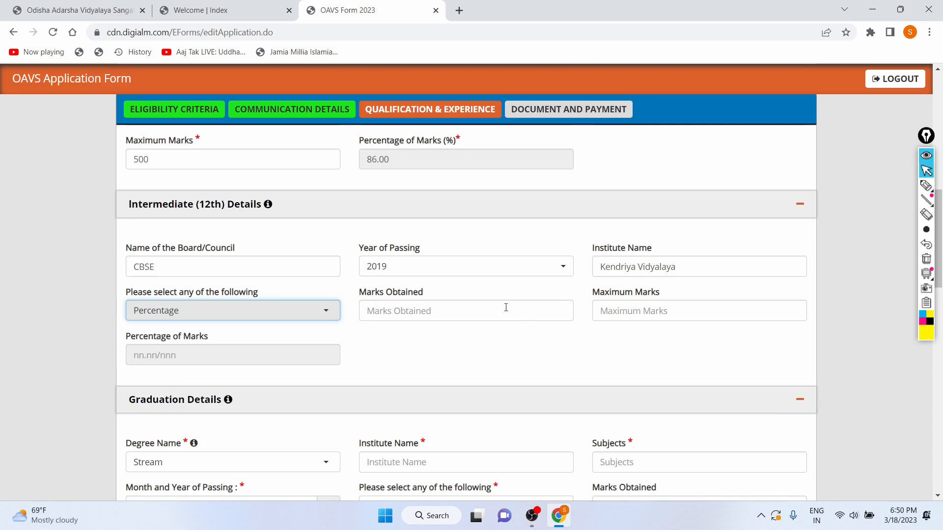
Set the 12th maximum marks to 600 and marks obtained to 490
{"action": "left_click", "coordinate": [594, 314]}
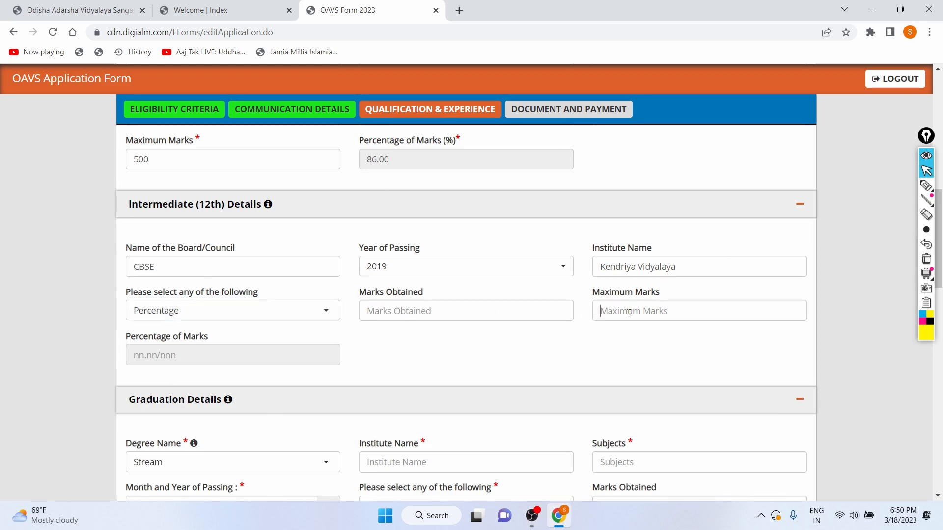
{"action": "type", "text": "600"}
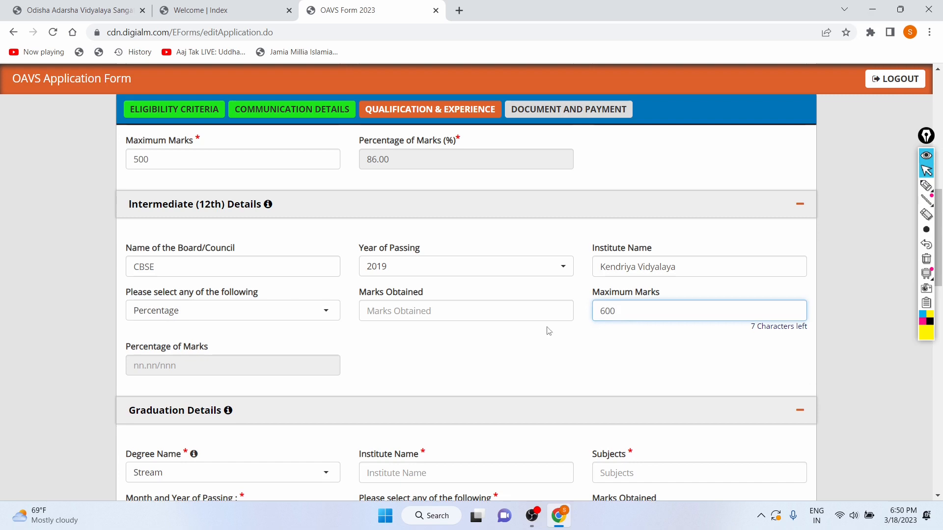
{"action": "left_click", "coordinate": [524, 326]}
{"action": "left_click", "coordinate": [522, 314]}
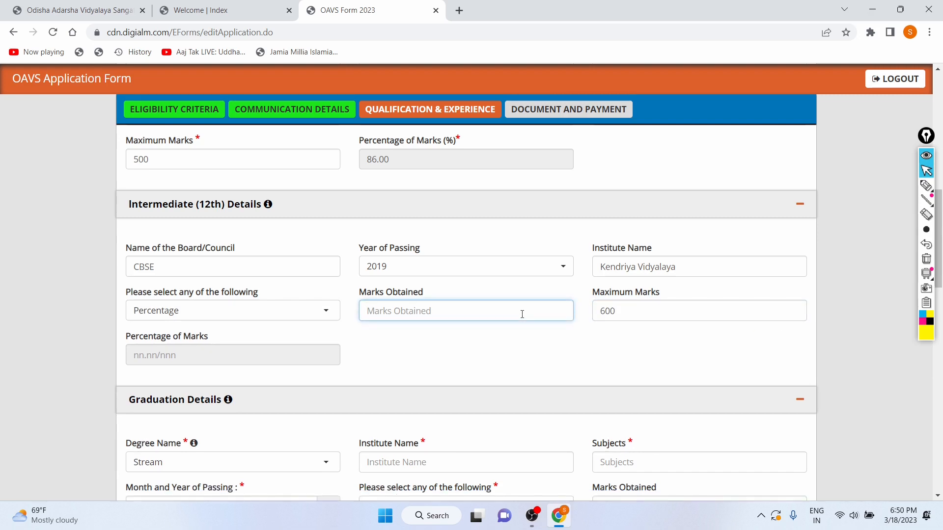
{"action": "type", "text": "460"}
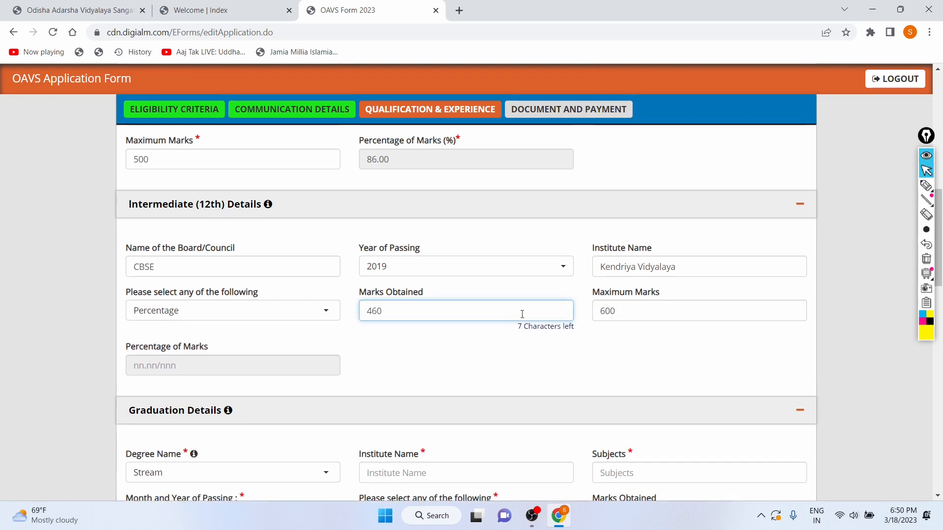
{"action": "type", "text": "90"}
{"action": "left_click", "coordinate": [392, 378]}
Choose B.Sc Degree as the graduation degree name
{"action": "scroll", "coordinate": [393, 378], "scroll_direction": "down", "scroll_amount": 5}
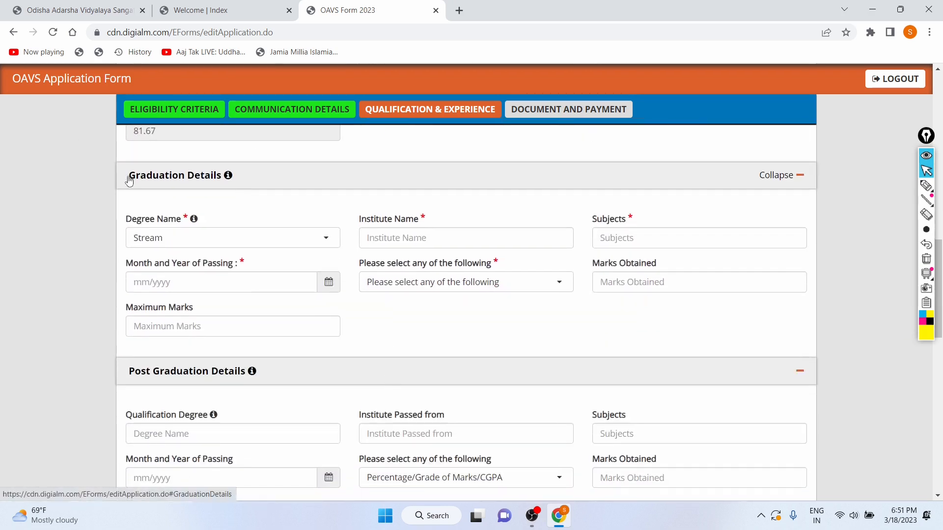
{"action": "scroll", "coordinate": [262, 219], "scroll_direction": "down", "scroll_amount": 1}
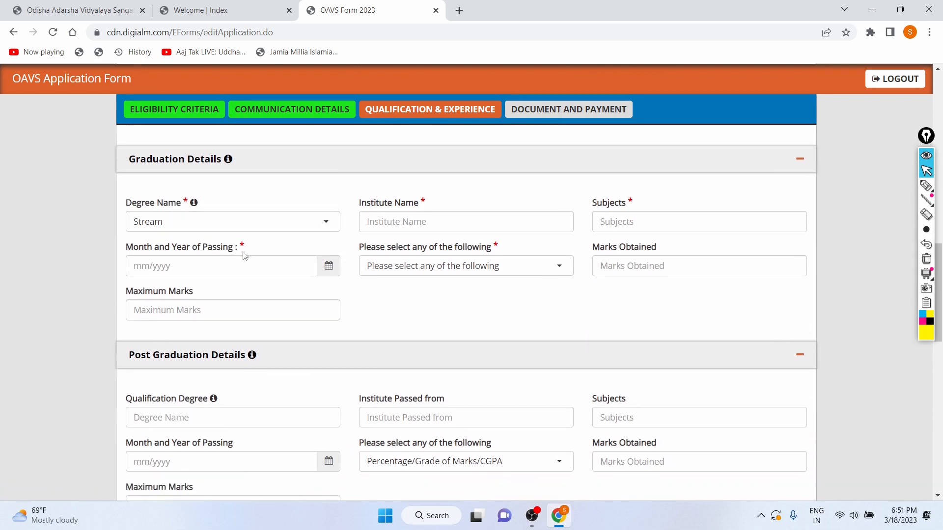
{"action": "scroll", "coordinate": [242, 255], "scroll_direction": "up", "scroll_amount": 2}
{"action": "scroll", "coordinate": [187, 263], "scroll_direction": "down", "scroll_amount": 1}
{"action": "scroll", "coordinate": [158, 275], "scroll_direction": "down", "scroll_amount": 1}
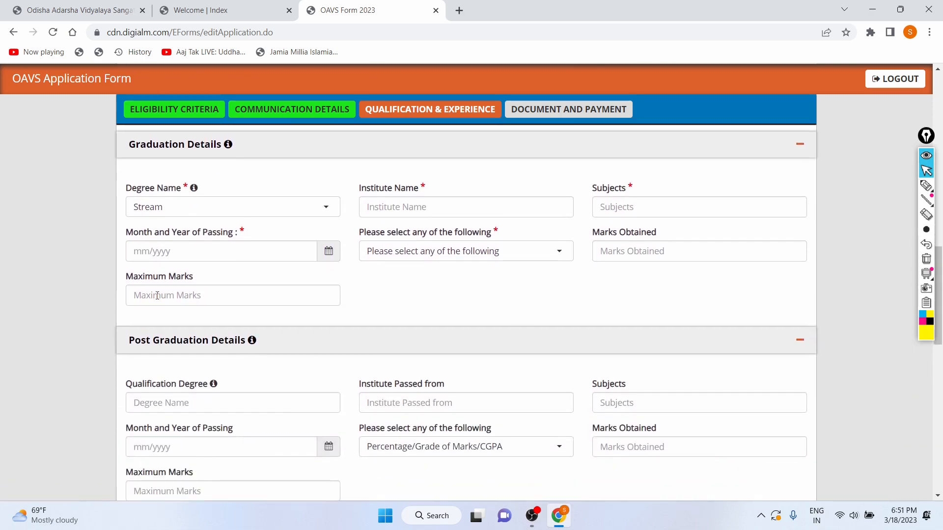
{"action": "scroll", "coordinate": [157, 275], "scroll_direction": "up", "scroll_amount": 1}
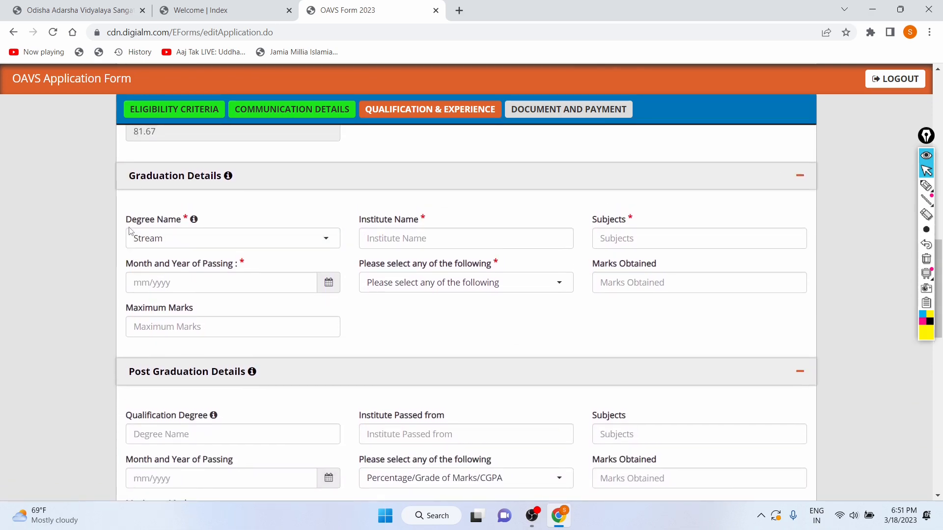
{"action": "left_click_drag", "start_coordinate": [130, 223], "coordinate": [181, 226]}
{"action": "left_click", "coordinate": [255, 238]}
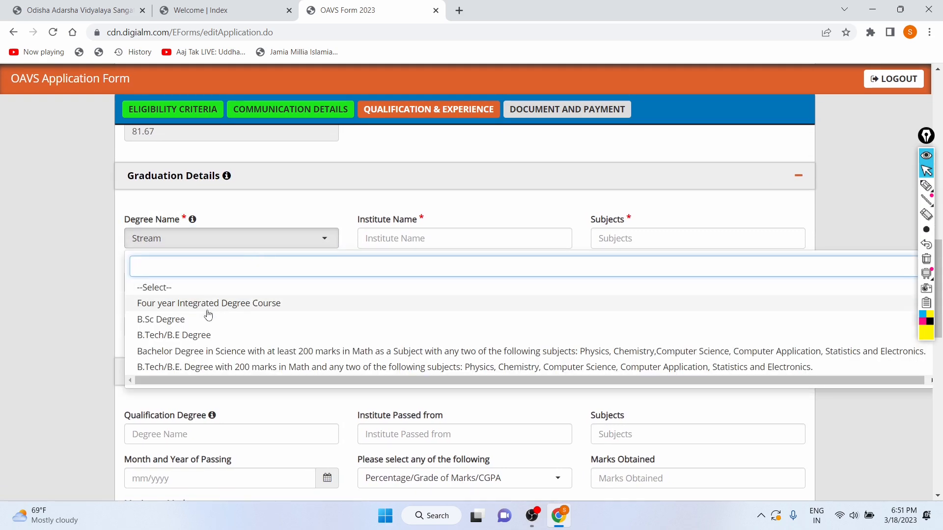
{"action": "scroll", "coordinate": [209, 317], "scroll_direction": "down", "scroll_amount": 3}
{"action": "scroll", "coordinate": [209, 317], "scroll_direction": "up", "scroll_amount": 2}
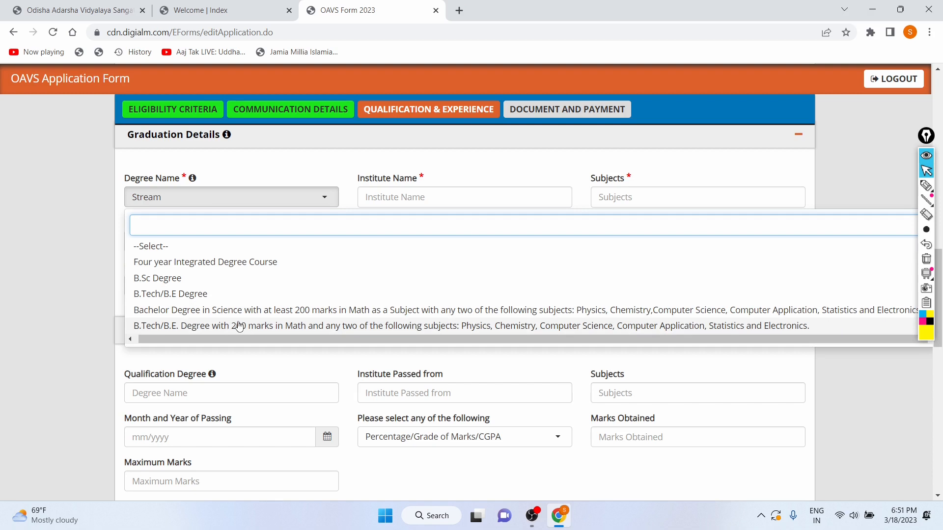
{"action": "scroll", "coordinate": [239, 324], "scroll_direction": "down", "scroll_amount": 1}
{"action": "scroll", "coordinate": [367, 249], "scroll_direction": "up", "scroll_amount": 2}
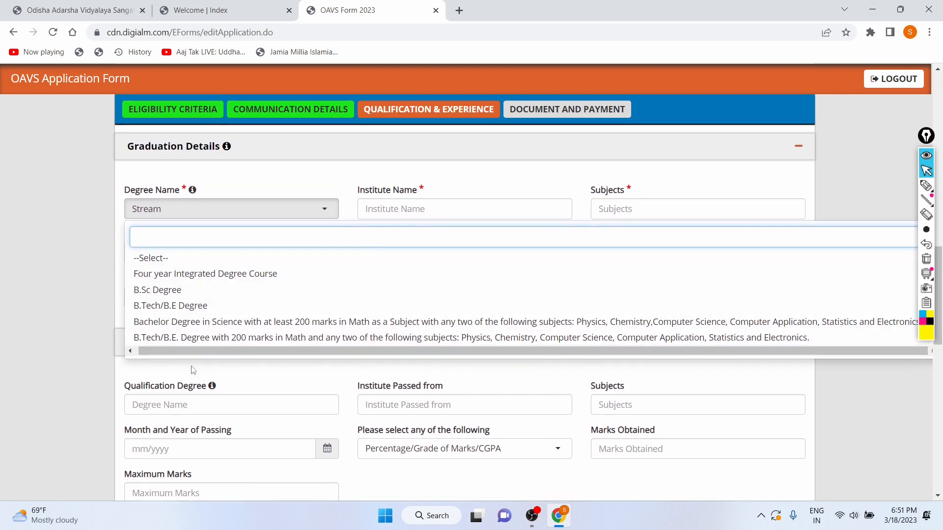
{"action": "left_click", "coordinate": [179, 290]}
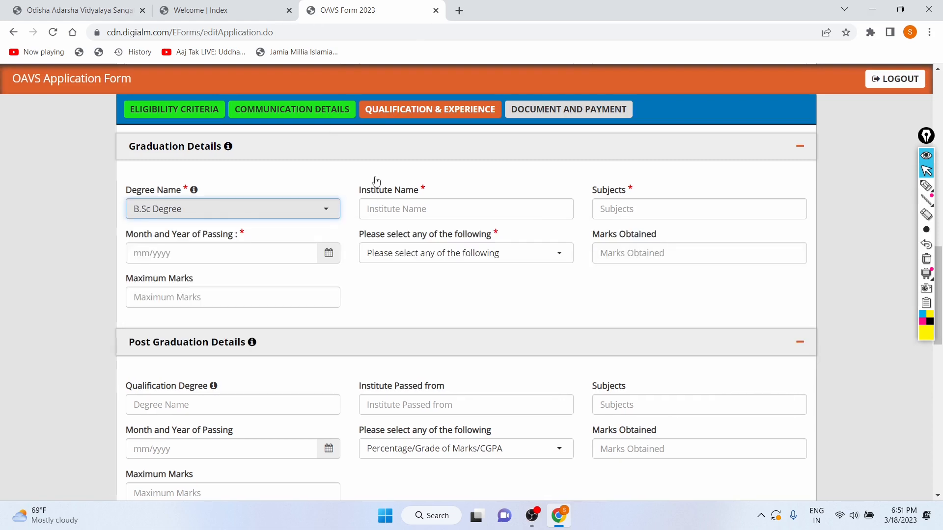
Enter Delhi University as the graduation institute name
{"action": "left_click", "coordinate": [400, 215]}
{"action": "type", "text": "Ken"}
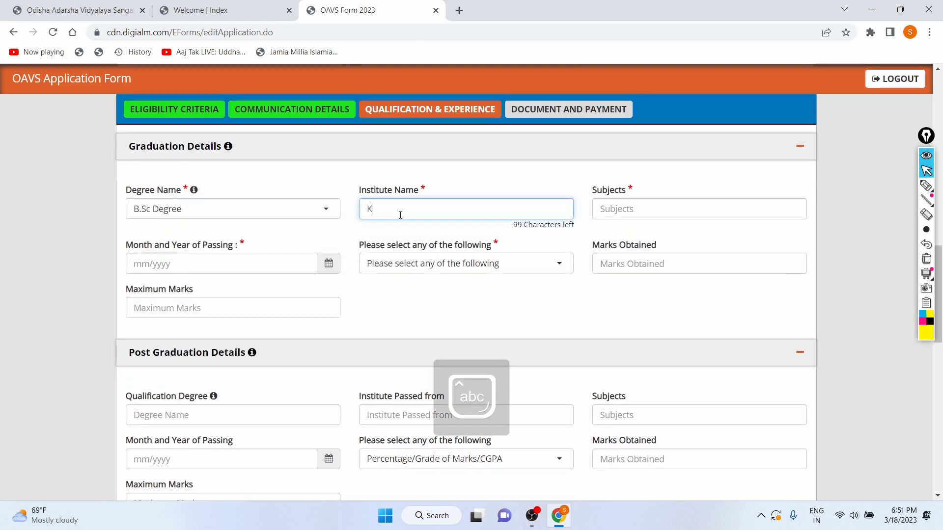
{"action": "key", "text": "BackSpace"}
{"action": "key", "text": "BackSpace"}
{"action": "key", "text": "Caps_Lock"}
{"action": "type", "text": "D"}
{"action": "key", "text": "Caps_Lock"}
{"action": "type", "text": "elhi"}
{"action": "key", "text": "Caps_Lock"}
{"action": "type", "text": "U"}
{"action": "key", "text": "Caps_Lock"}
{"action": "type", "text": "niversity"}
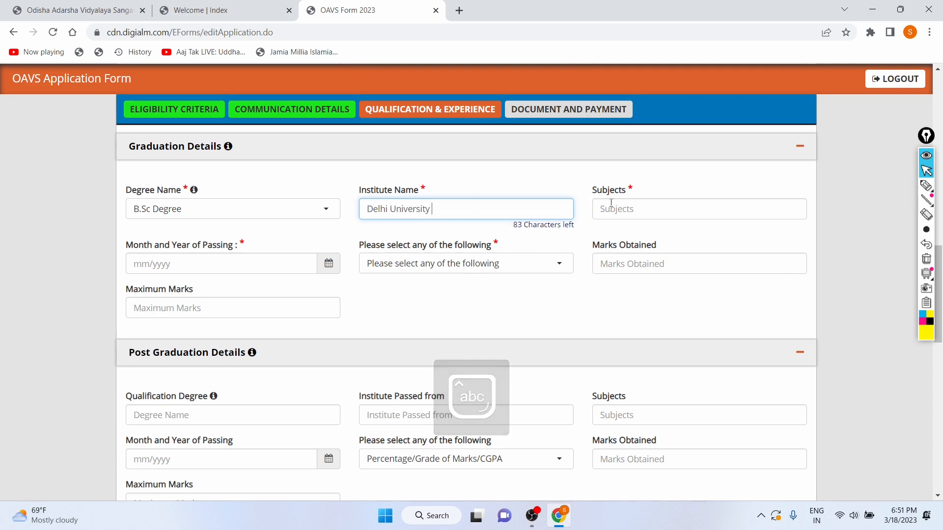
Enter Mathematics as the graduation subject
{"action": "left_click", "coordinate": [610, 202]}
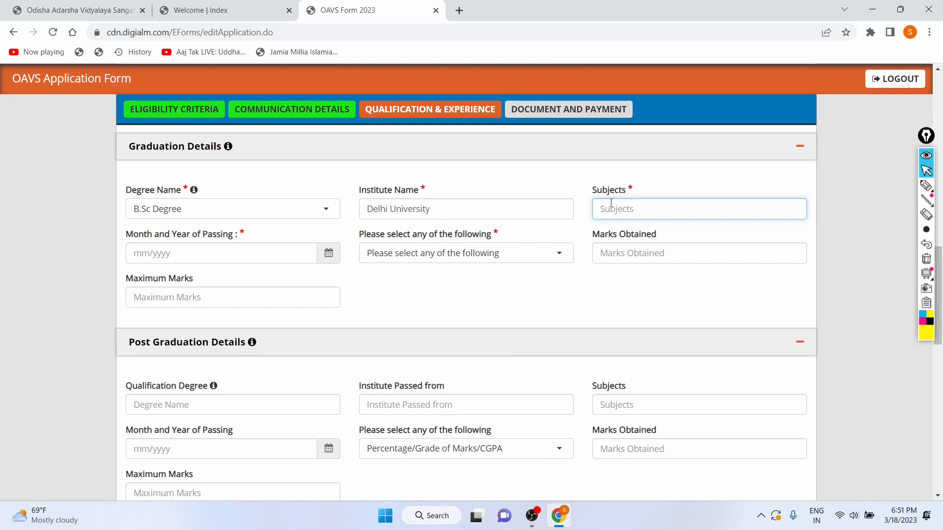
{"action": "key", "text": "Caps_Lock"}
{"action": "type", "text": "M"}
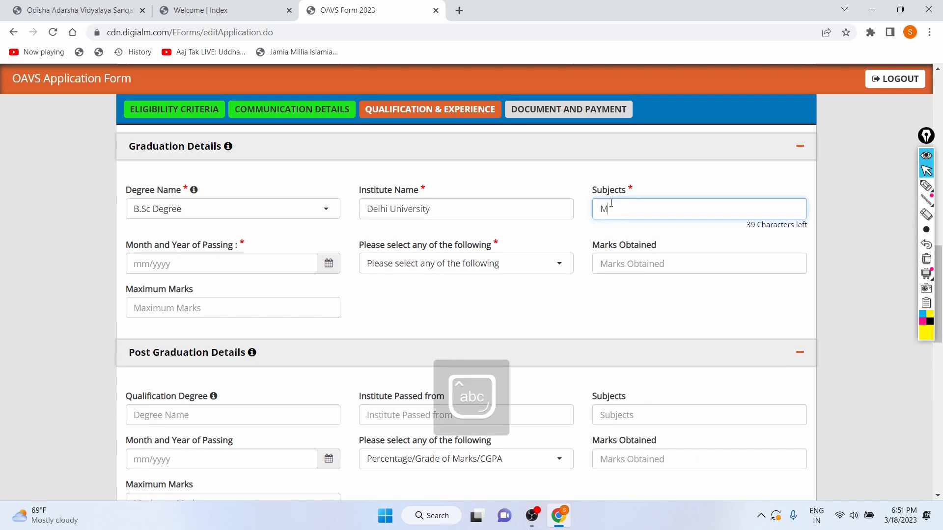
{"action": "type", "text": "athemar"}
{"action": "type", "text": "ics"}
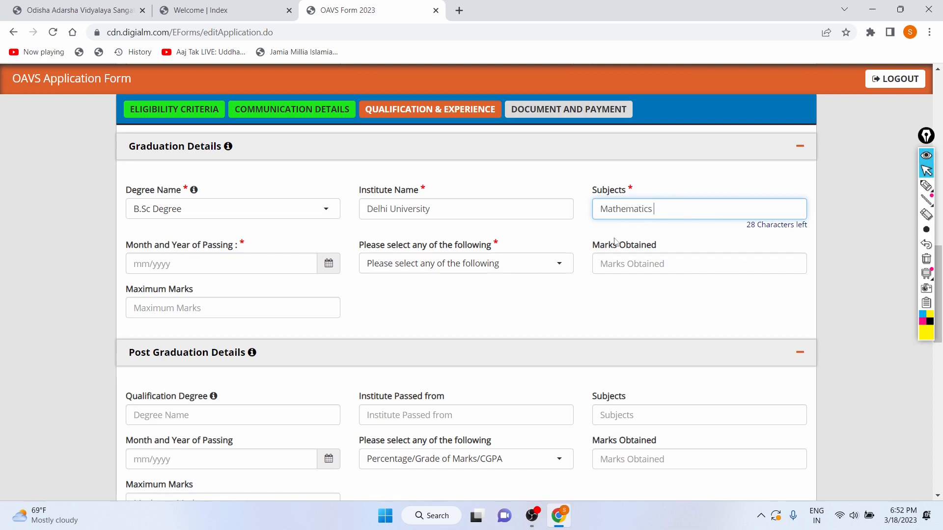
Set the graduation month and year of passing to 06/2022 and choose Percentage as its marks type
{"action": "left_click", "coordinate": [239, 262]}
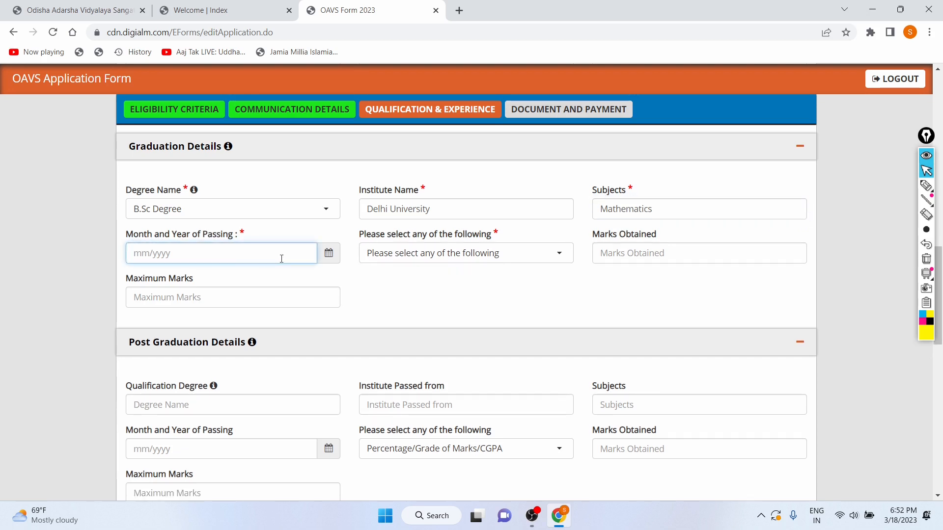
{"action": "left_click", "coordinate": [336, 254]}
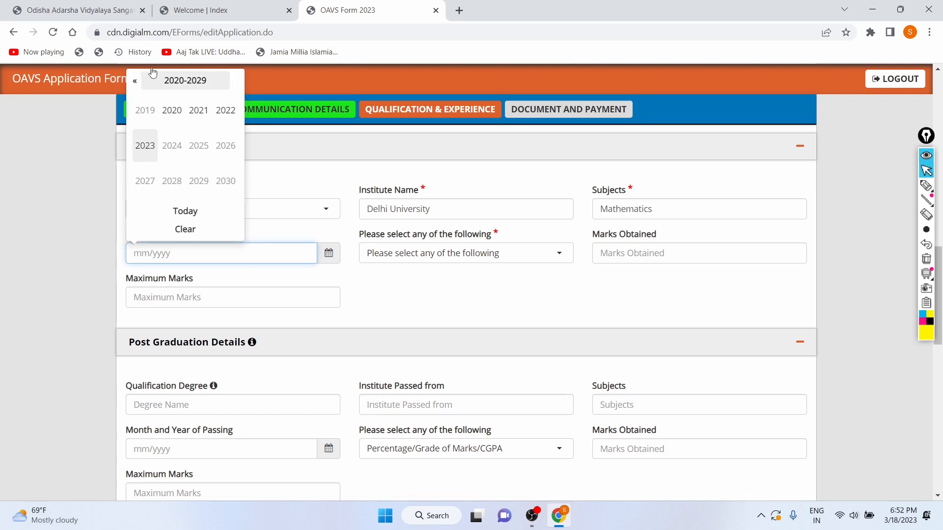
{"action": "left_click", "coordinate": [234, 120]}
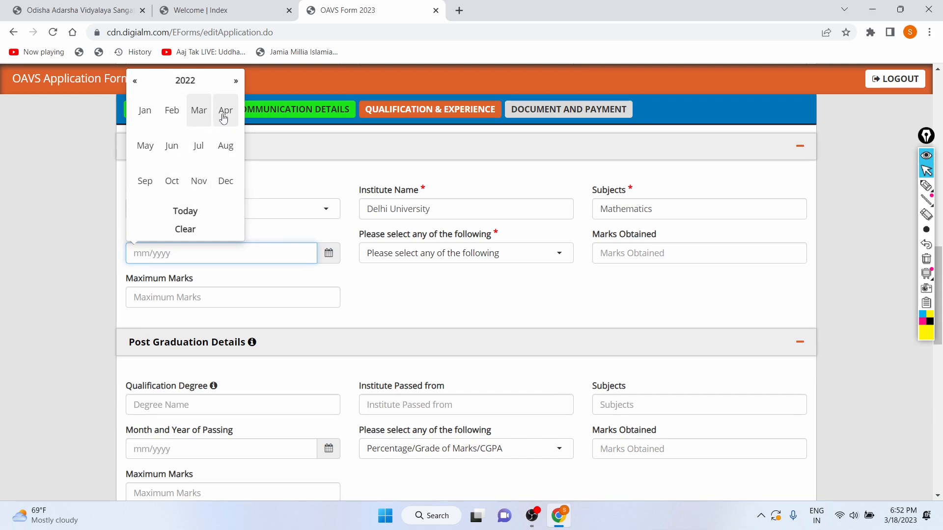
{"action": "left_click", "coordinate": [172, 142]}
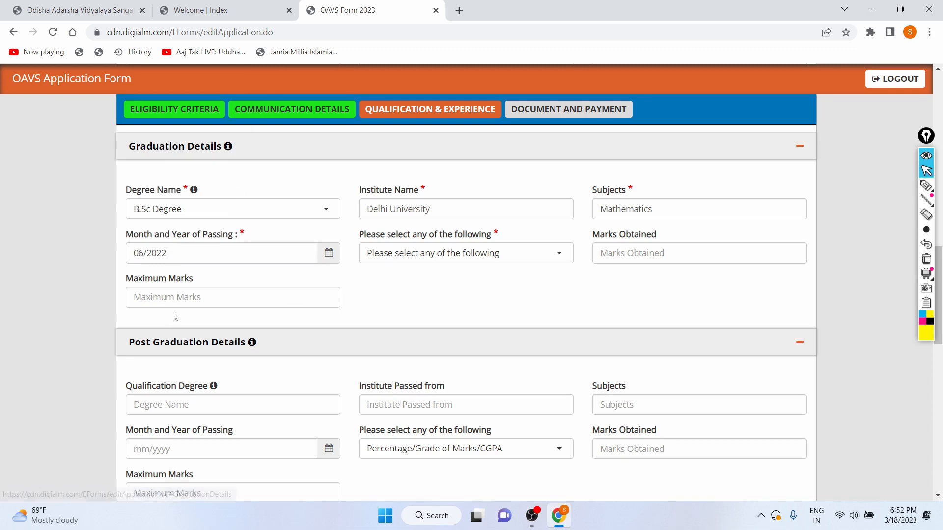
{"action": "left_click", "coordinate": [435, 253]}
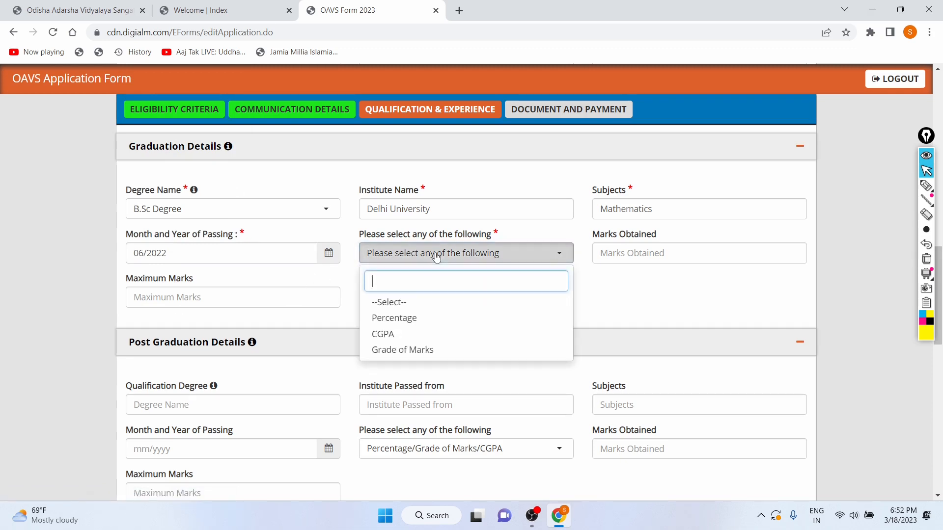
{"action": "left_click", "coordinate": [401, 324]}
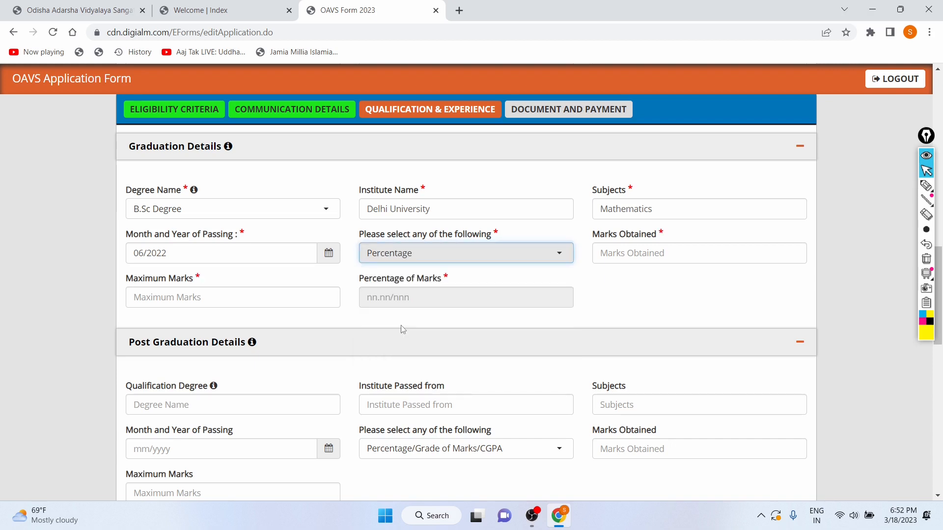
Set the graduation maximum marks to 800 and marks obtained to 720
{"action": "left_click", "coordinate": [320, 300]}
{"action": "type", "text": "7"}
{"action": "key", "text": "BackSpace"}
{"action": "type", "text": "800"}
{"action": "left_click", "coordinate": [603, 252]}
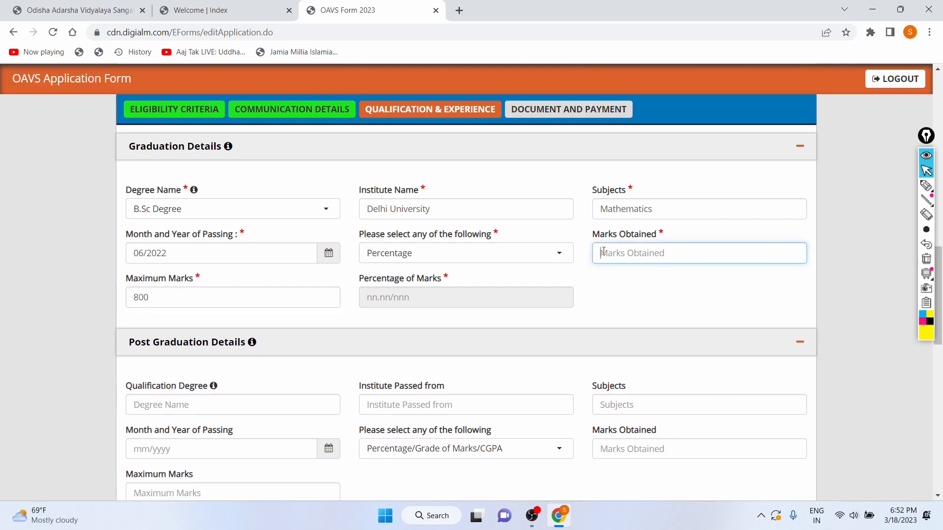
{"action": "type", "text": "720"}
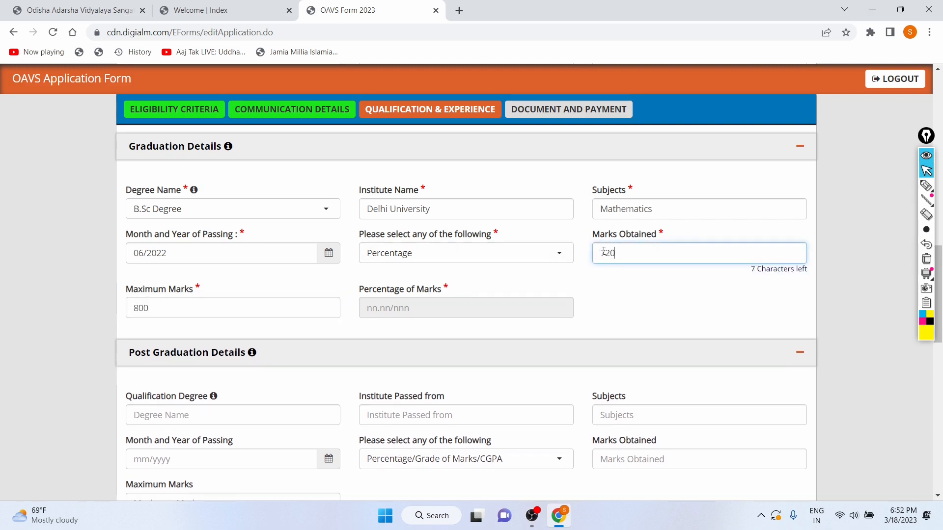
{"action": "left_click", "coordinate": [629, 316]}
Review the filled-in 10th, 12th and graduation details on the form
{"action": "scroll", "coordinate": [431, 330], "scroll_direction": "down", "scroll_amount": 3}
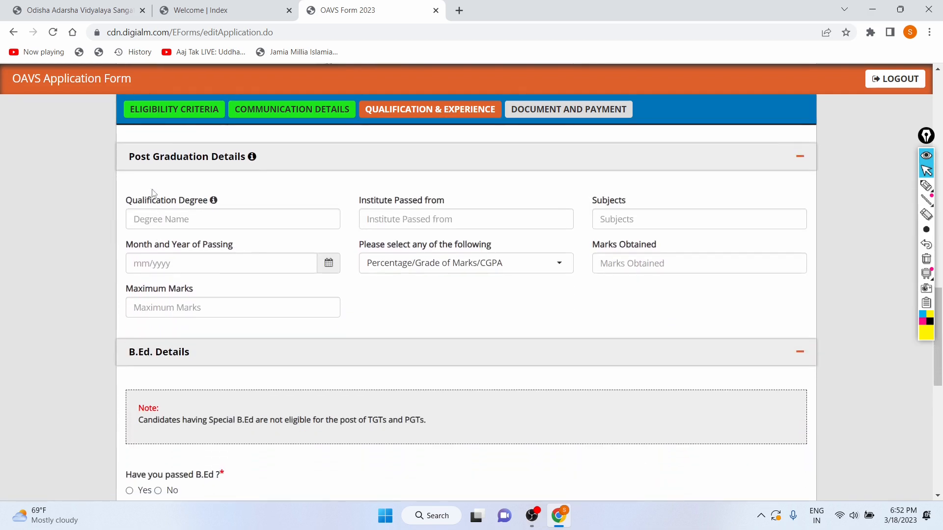
{"action": "left_click_drag", "start_coordinate": [134, 156], "coordinate": [202, 168]}
{"action": "scroll", "coordinate": [201, 191], "scroll_direction": "up", "scroll_amount": 6}
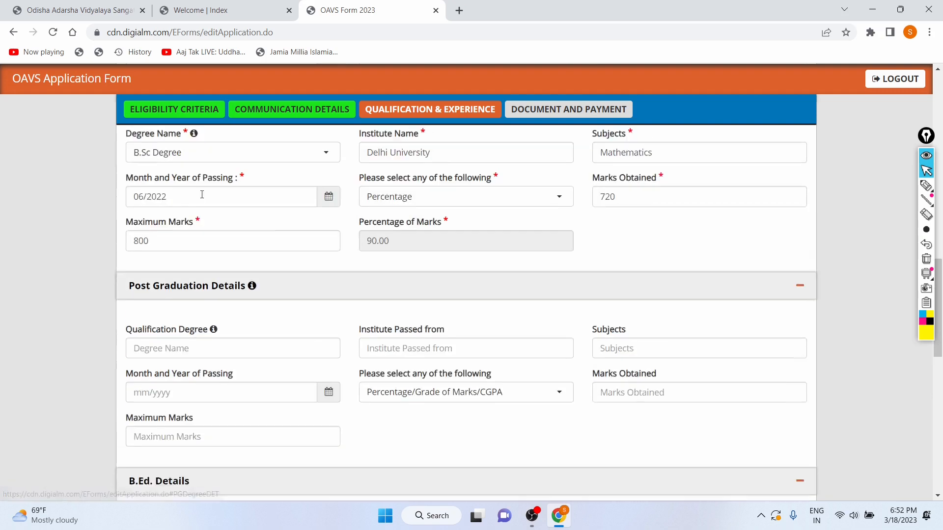
{"action": "scroll", "coordinate": [204, 282], "scroll_direction": "down", "scroll_amount": 1}
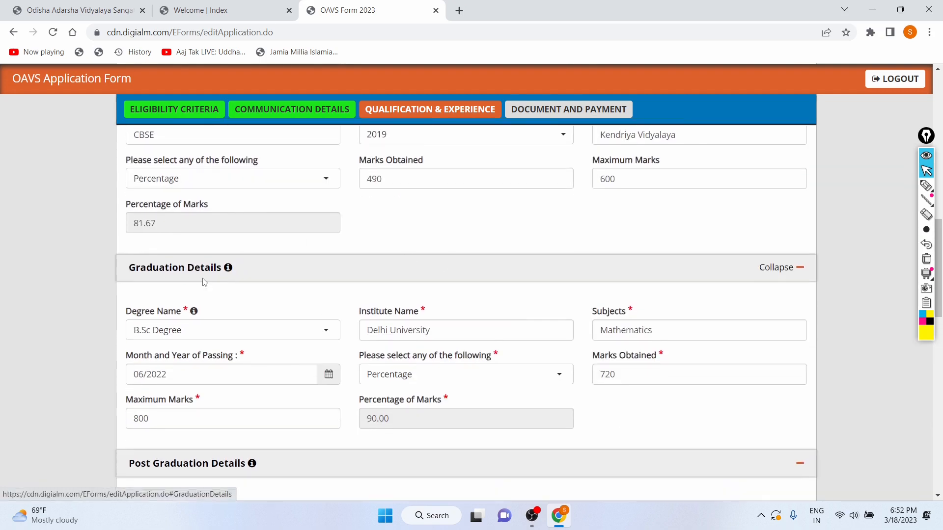
{"action": "scroll", "coordinate": [204, 282], "scroll_direction": "up", "scroll_amount": 2}
{"action": "scroll", "coordinate": [337, 307], "scroll_direction": "up", "scroll_amount": 5}
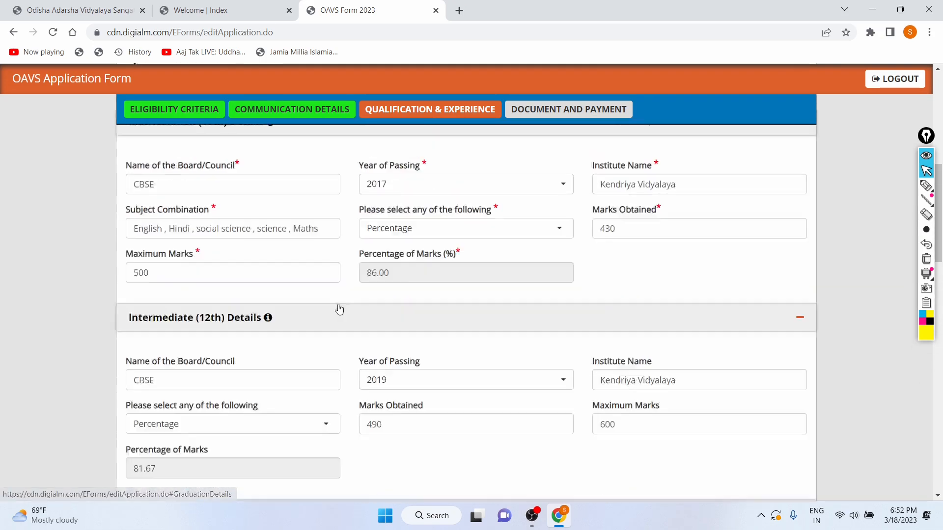
{"action": "scroll", "coordinate": [337, 308], "scroll_direction": "down", "scroll_amount": 6}
{"action": "scroll", "coordinate": [339, 308], "scroll_direction": "down", "scroll_amount": 5}
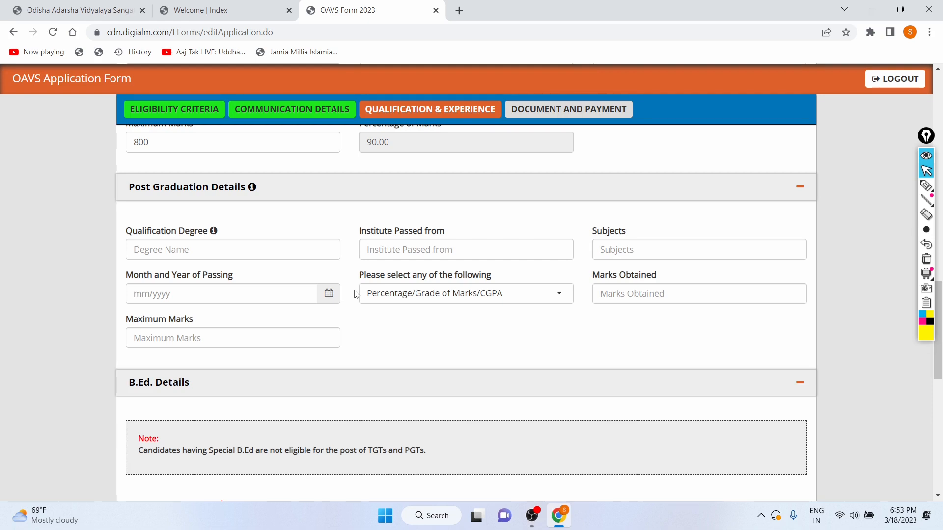
{"action": "scroll", "coordinate": [387, 237], "scroll_direction": "down", "scroll_amount": 2}
{"action": "scroll", "coordinate": [295, 314], "scroll_direction": "up", "scroll_amount": 2}
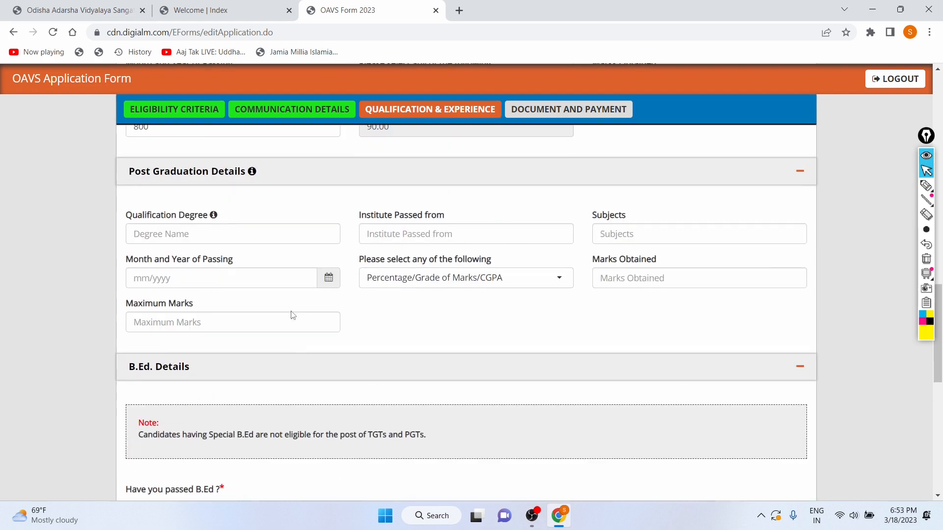
Read the note in the B.Ed details section about Special B.Ed eligibility
{"action": "left_click", "coordinate": [336, 239]}
{"action": "right_click", "coordinate": [361, 317]}
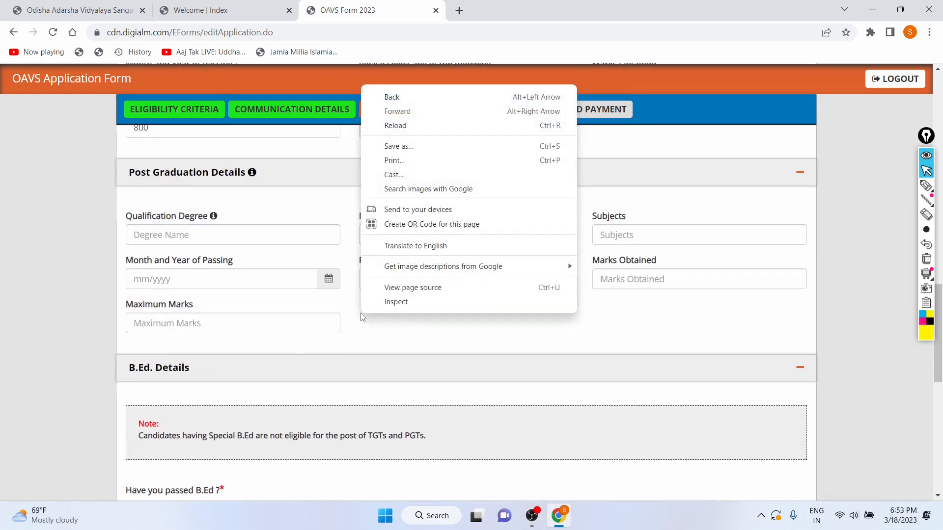
{"action": "left_click", "coordinate": [558, 410]}
{"action": "scroll", "coordinate": [558, 410], "scroll_direction": "down", "scroll_amount": 5}
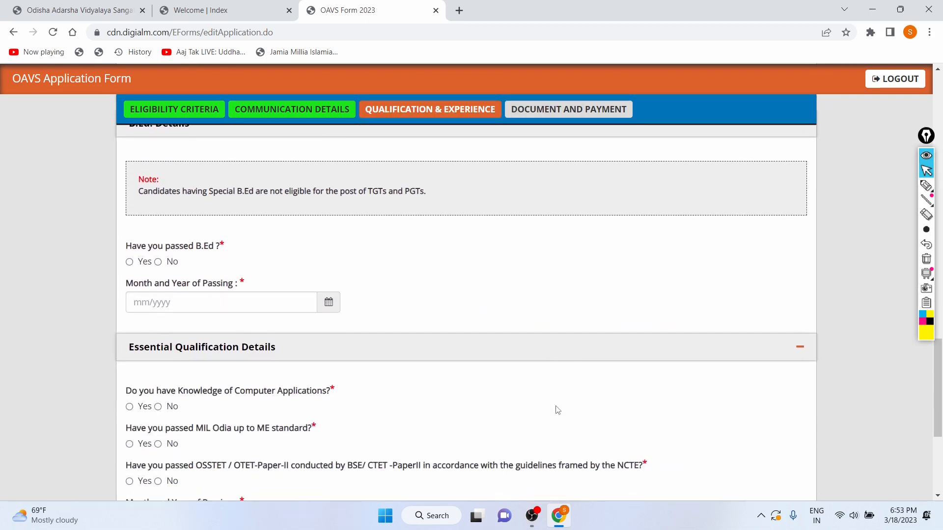
{"action": "scroll", "coordinate": [296, 199], "scroll_direction": "down", "scroll_amount": 2}
{"action": "left_click_drag", "start_coordinate": [126, 169], "coordinate": [212, 171]}
{"action": "left_click", "coordinate": [293, 159]}
{"action": "scroll", "coordinate": [291, 158], "scroll_direction": "up", "scroll_amount": 4}
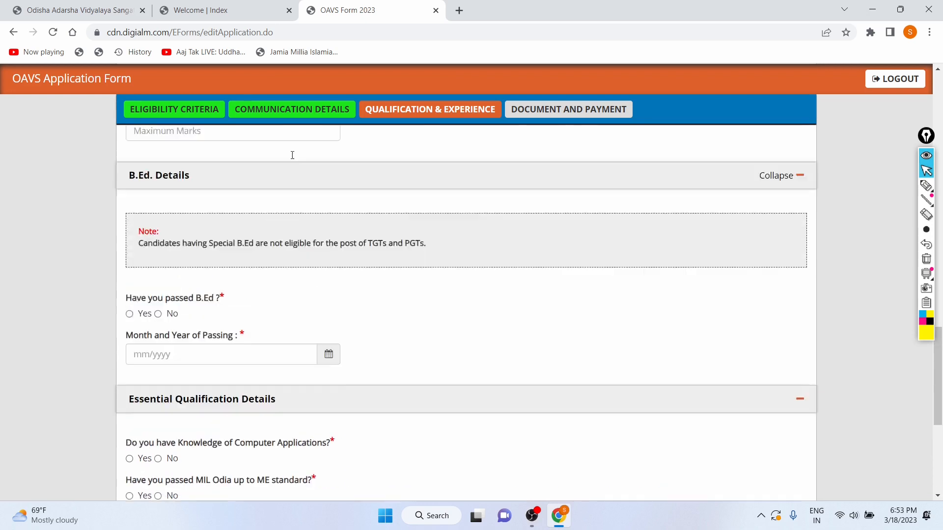
{"action": "scroll", "coordinate": [290, 158], "scroll_direction": "down", "scroll_amount": 2}
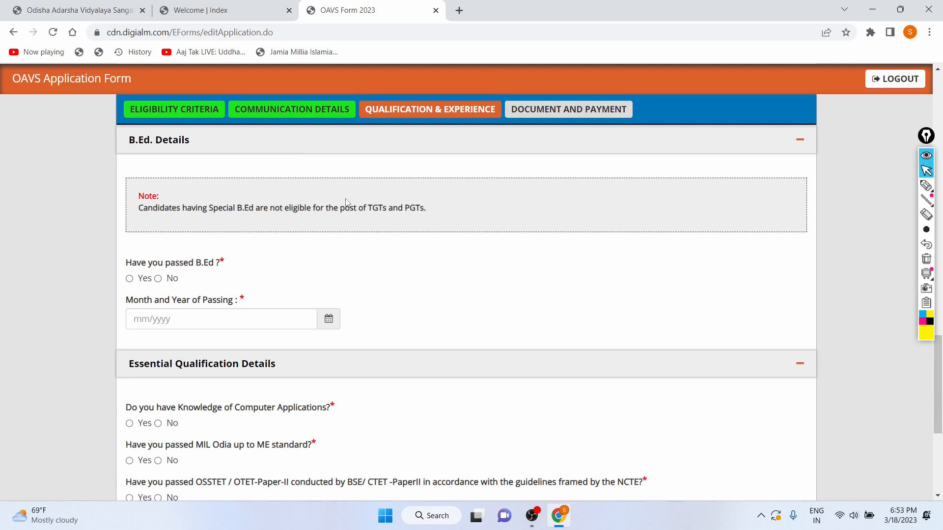
{"action": "triple_click", "coordinate": [418, 208]}
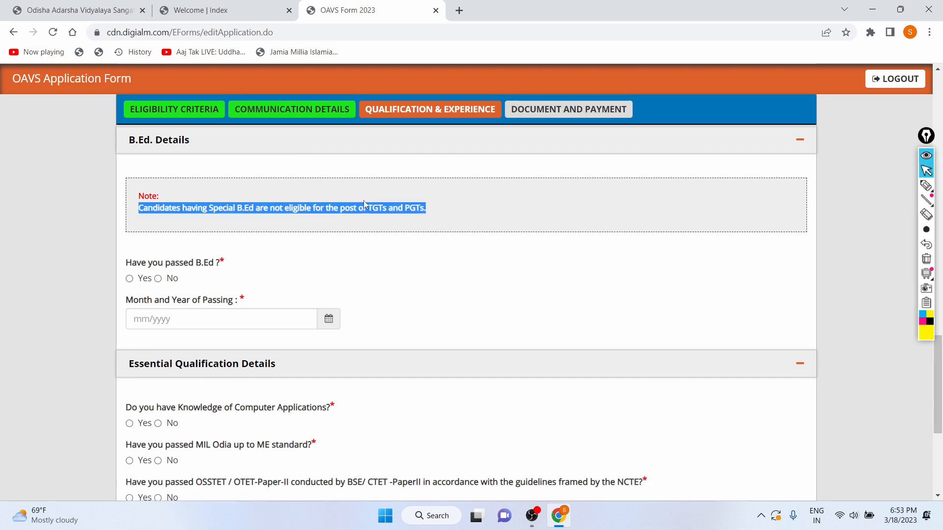
{"action": "left_click", "coordinate": [334, 272]}
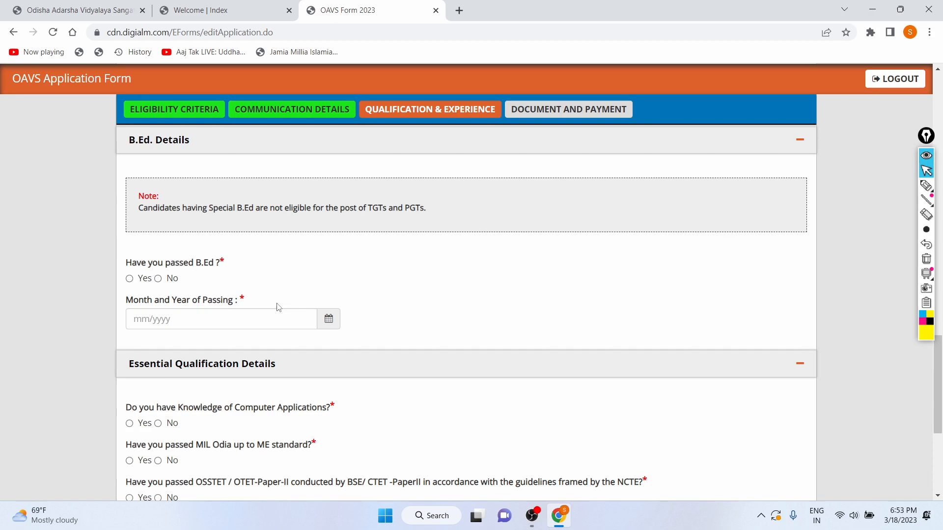
{"action": "scroll", "coordinate": [279, 307], "scroll_direction": "down", "scroll_amount": 2}
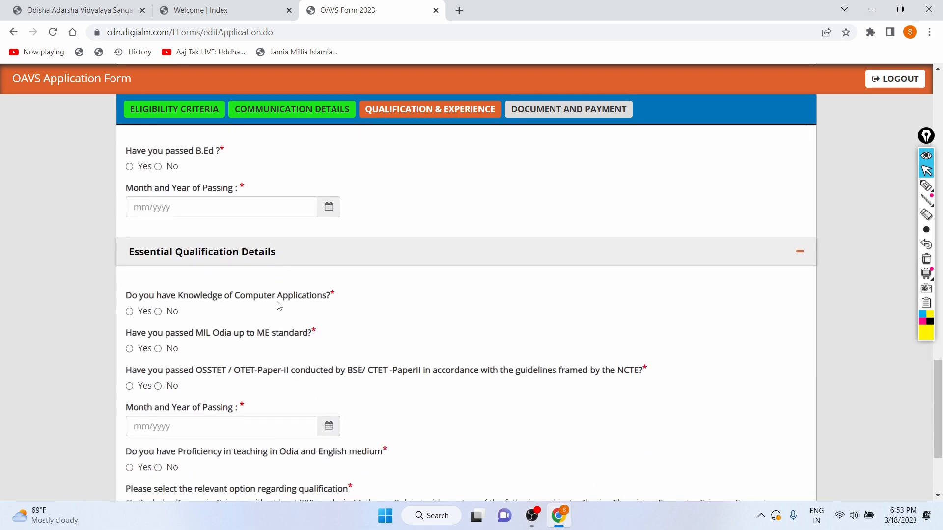
Mark B.Ed as passed and set its month and year of passing to 03/2022
{"action": "left_click", "coordinate": [129, 165]}
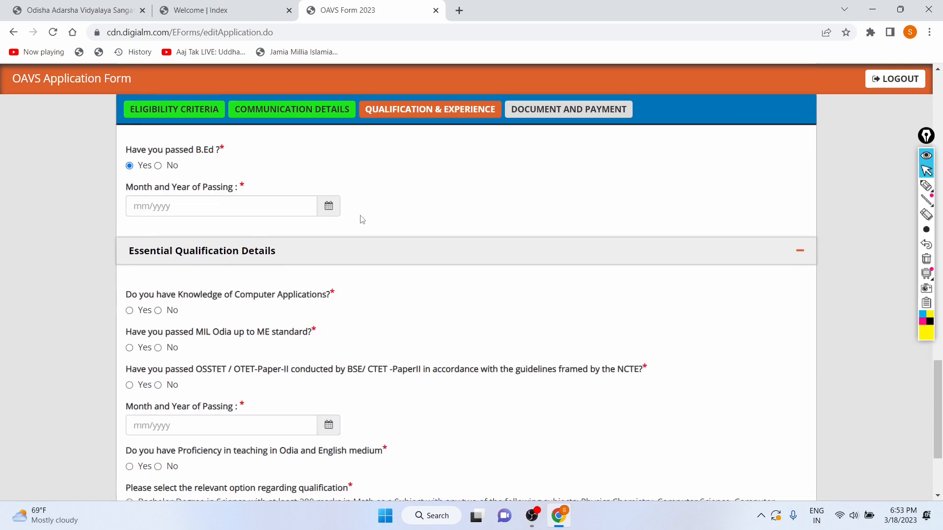
{"action": "left_click", "coordinate": [328, 206]}
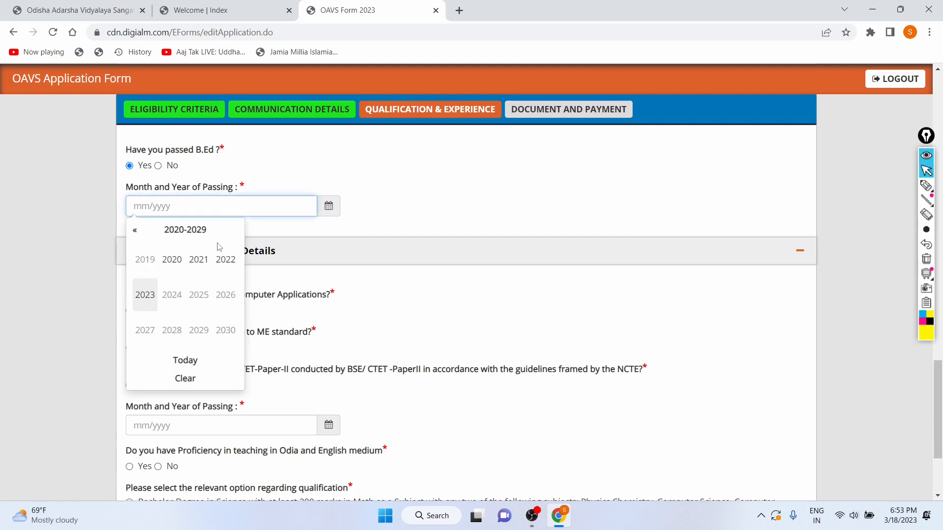
{"action": "left_click", "coordinate": [148, 296]}
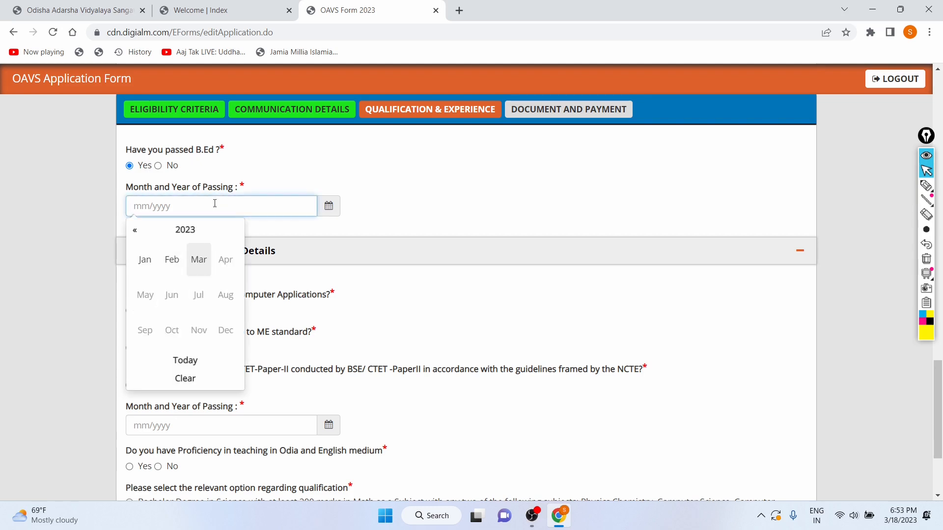
{"action": "left_click", "coordinate": [145, 260]}
{"action": "left_click", "coordinate": [329, 209]}
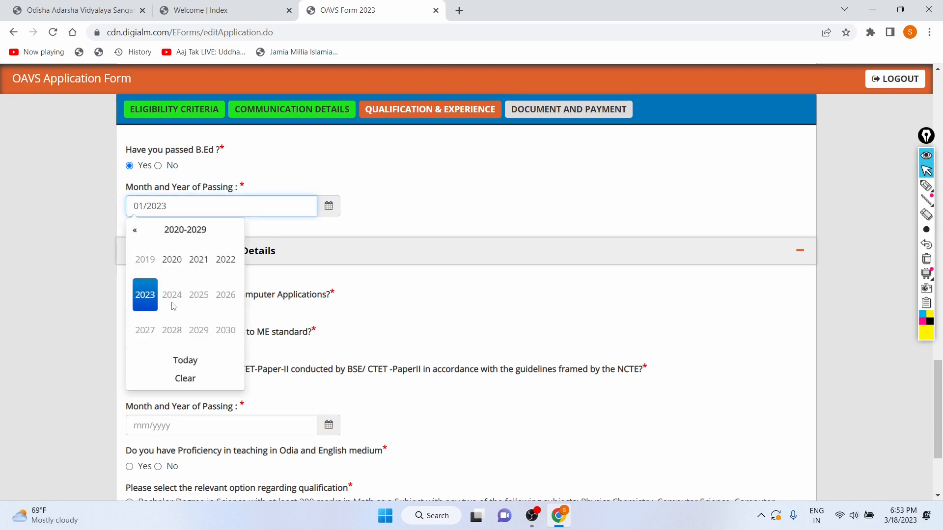
{"action": "left_click", "coordinate": [235, 260]}
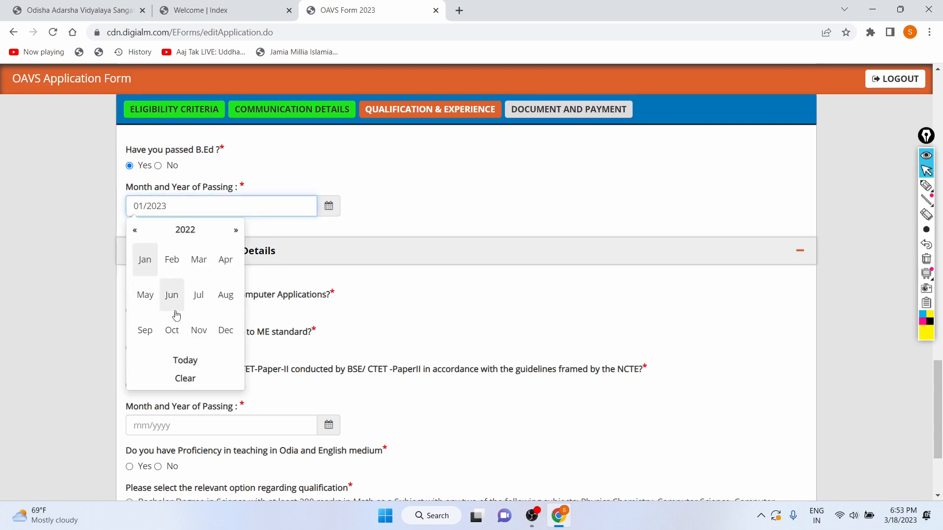
{"action": "left_click", "coordinate": [199, 260]}
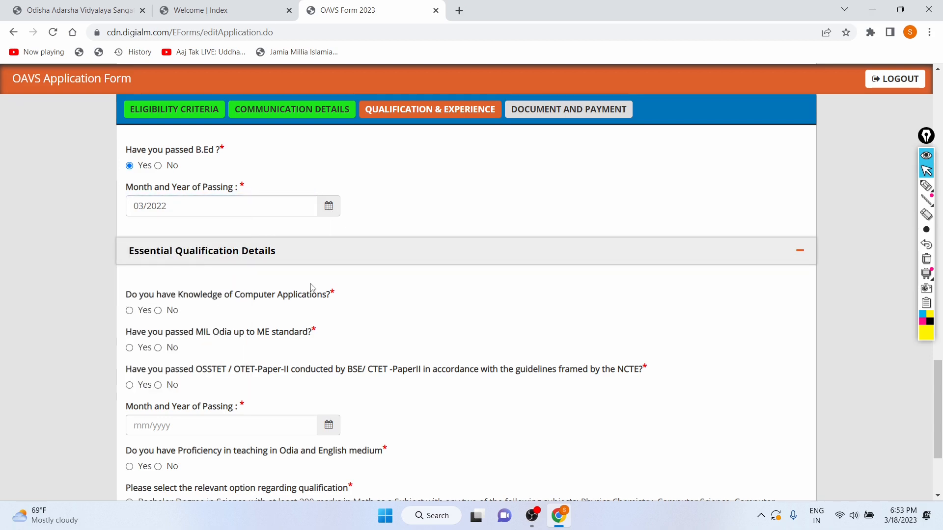
Answer No for computer applications knowledge, Yes for MIL Odia up to ME standard, and Yes for OSSTET/OTET/CTET
{"action": "scroll", "coordinate": [313, 290], "scroll_direction": "down", "scroll_amount": 2}
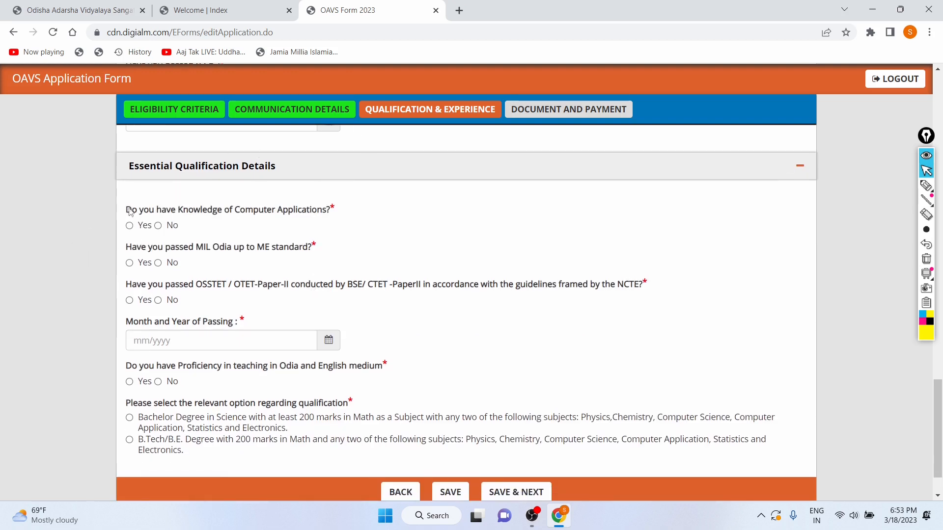
{"action": "left_click_drag", "start_coordinate": [131, 210], "coordinate": [335, 210]}
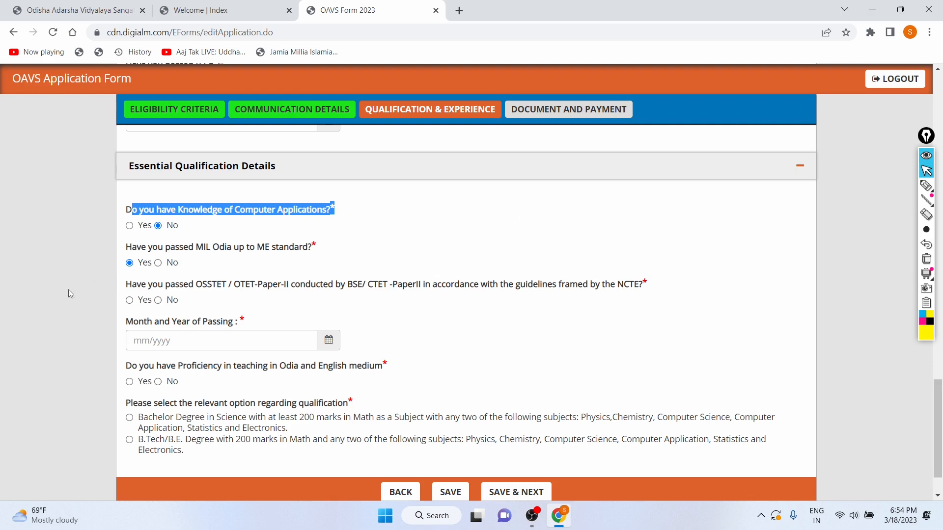
{"action": "left_click", "coordinate": [129, 300]}
{"action": "scroll", "coordinate": [192, 300], "scroll_direction": "down", "scroll_amount": 2}
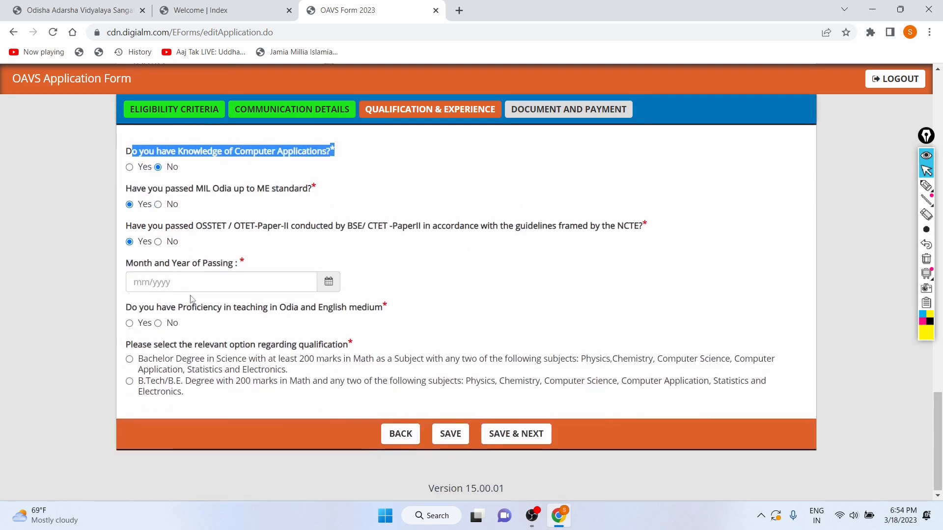
Set the OSSTET/CTET month and year of passing to 12/2022 and answer Yes for Odia and English teaching proficiency
{"action": "left_click", "coordinate": [327, 282]}
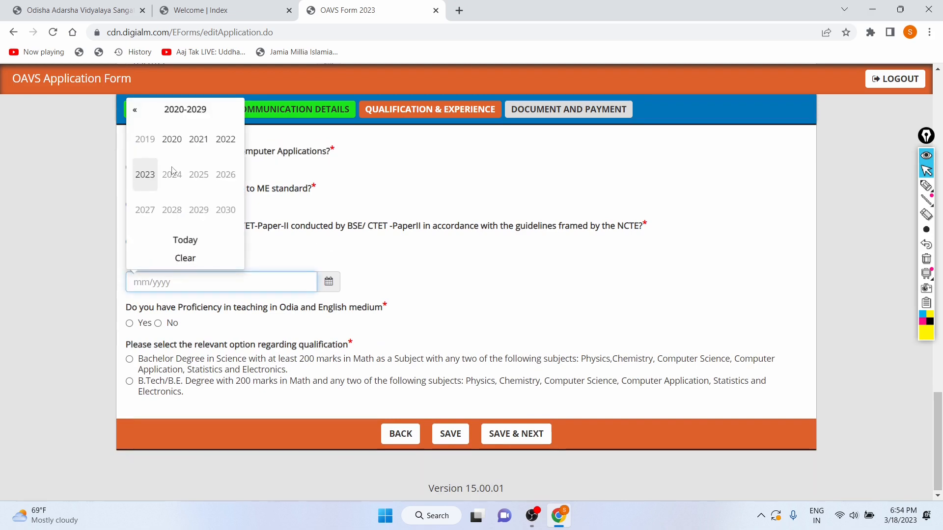
{"action": "left_click", "coordinate": [228, 150]}
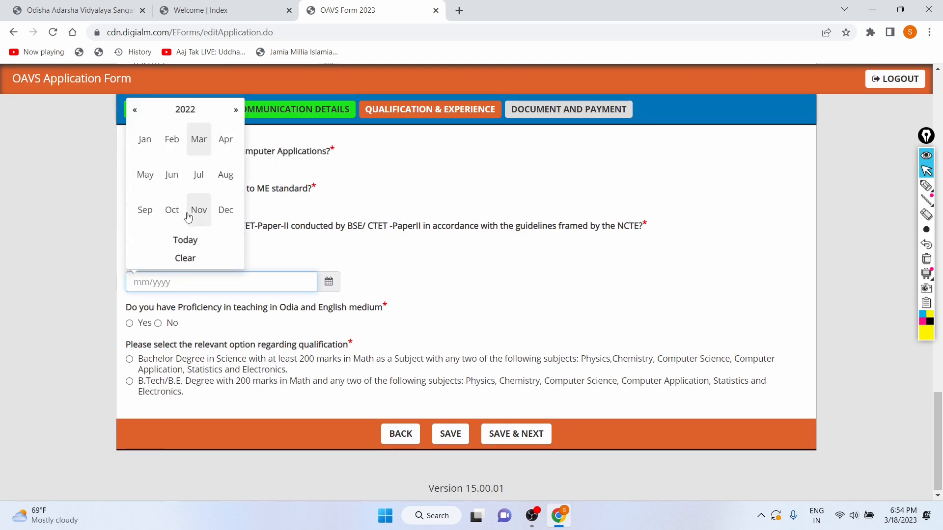
{"action": "left_click", "coordinate": [230, 212]}
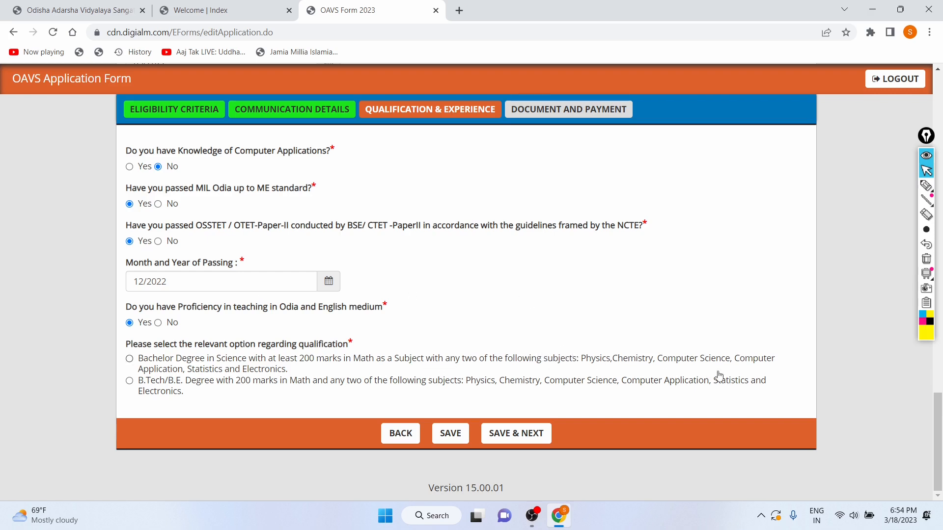
Choose the Bachelor Degree in Science qualification option and save to move on to Document and Payment
{"action": "left_click_drag", "start_coordinate": [576, 359], "coordinate": [785, 358]}
{"action": "left_click_drag", "start_coordinate": [178, 369], "coordinate": [212, 369]}
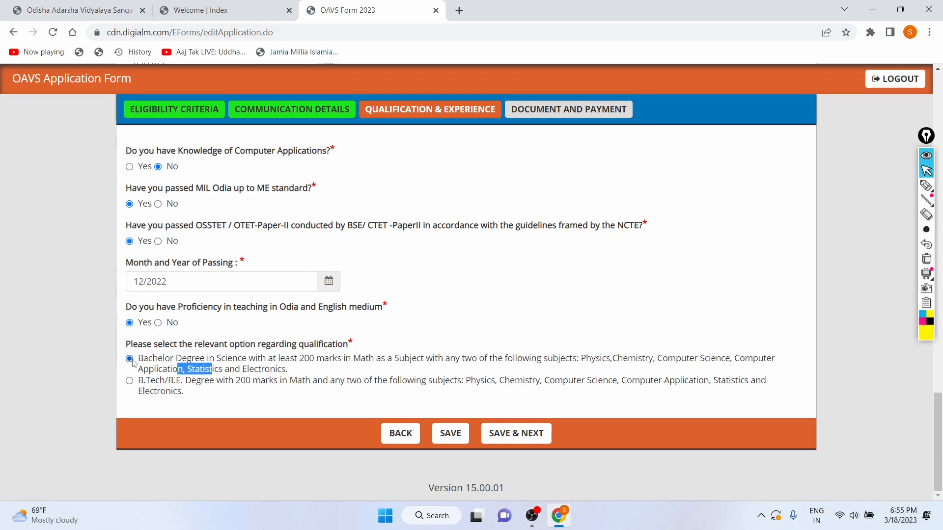
{"action": "left_click", "coordinate": [522, 439]}
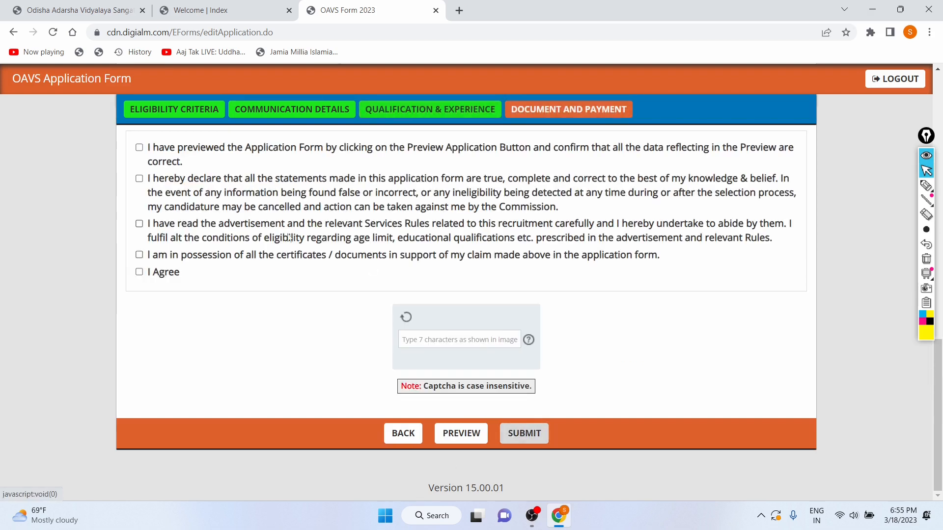
Tick all the declaration checkboxes, including I Agree
{"action": "left_click", "coordinate": [577, 102]}
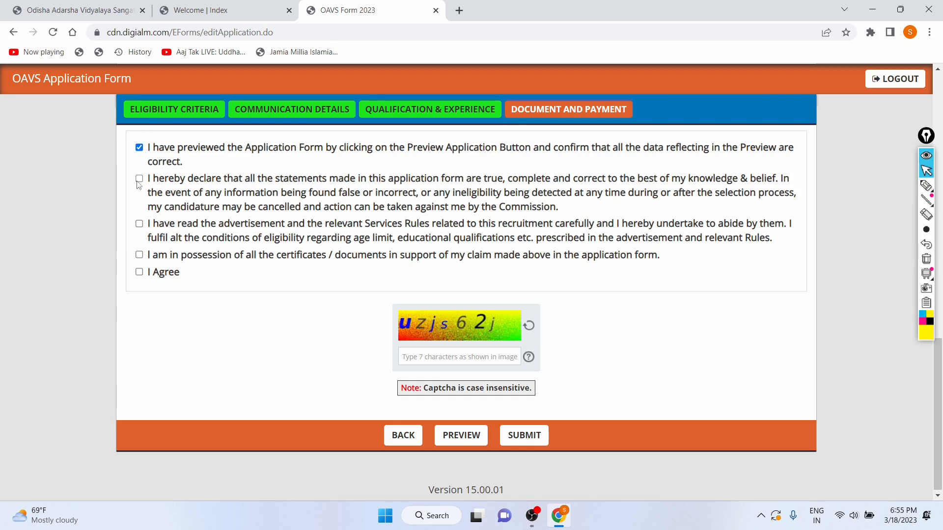
{"action": "left_click", "coordinate": [140, 226]}
{"action": "left_click", "coordinate": [139, 255]}
Enter the captcha characters and try to submit the application, closing the alert
{"action": "type", "text": "uz"}
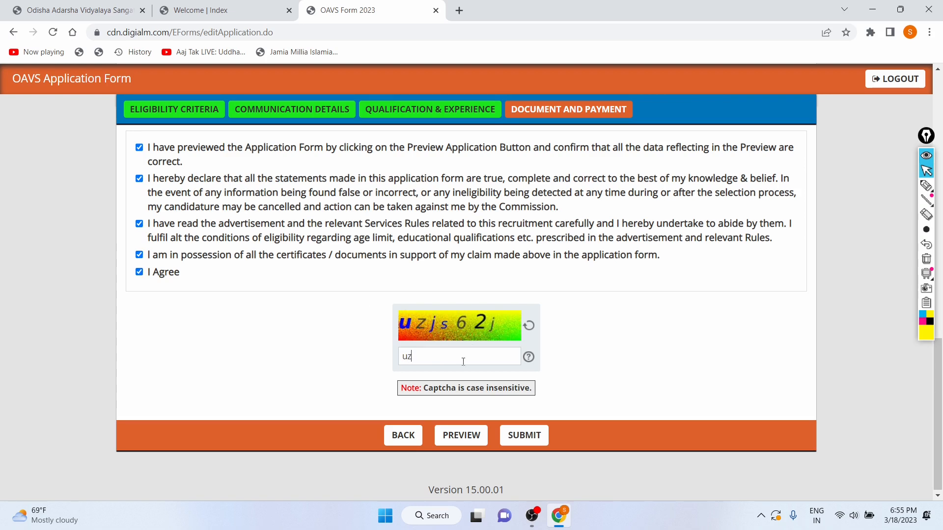
{"action": "type", "text": "js62j"}
{"action": "left_click", "coordinate": [517, 434]}
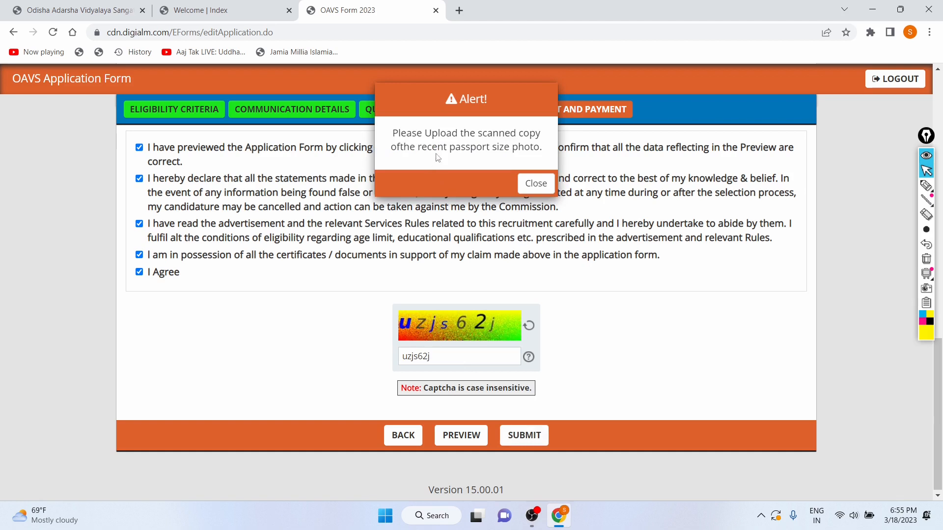
{"action": "left_click", "coordinate": [530, 182]}
Review the Documents Upload section and the files it requires
{"action": "scroll", "coordinate": [329, 259], "scroll_direction": "up", "scroll_amount": 2}
{"action": "scroll", "coordinate": [329, 259], "scroll_direction": "up", "scroll_amount": 8}
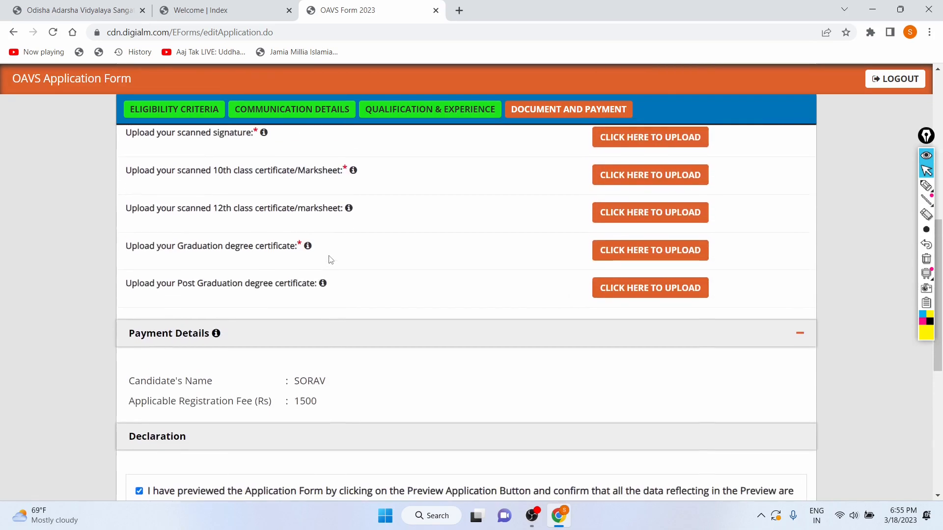
{"action": "scroll", "coordinate": [541, 271], "scroll_direction": "up", "scroll_amount": 5}
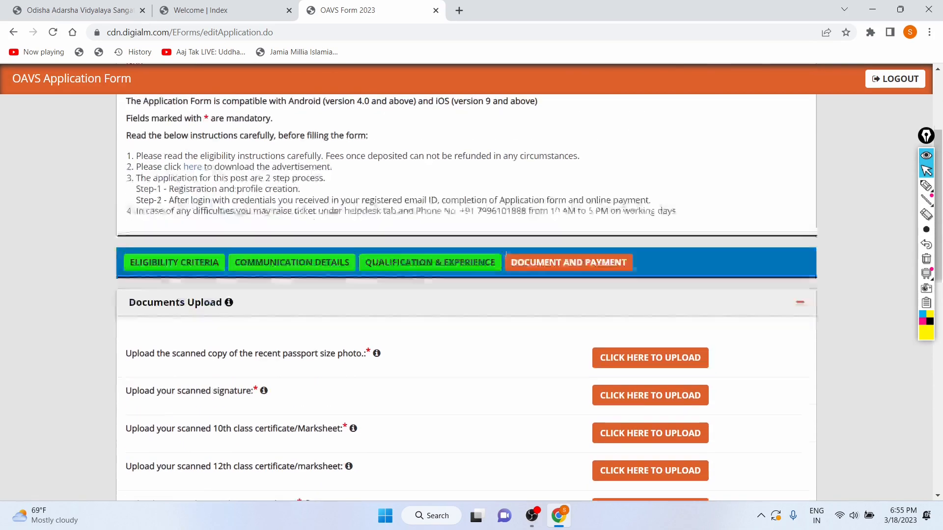
{"action": "scroll", "coordinate": [493, 339], "scroll_direction": "down", "scroll_amount": 2}
{"action": "scroll", "coordinate": [494, 339], "scroll_direction": "up", "scroll_amount": 2}
{"action": "scroll", "coordinate": [404, 384], "scroll_direction": "down", "scroll_amount": 1}
{"action": "scroll", "coordinate": [404, 384], "scroll_direction": "down", "scroll_amount": 3}
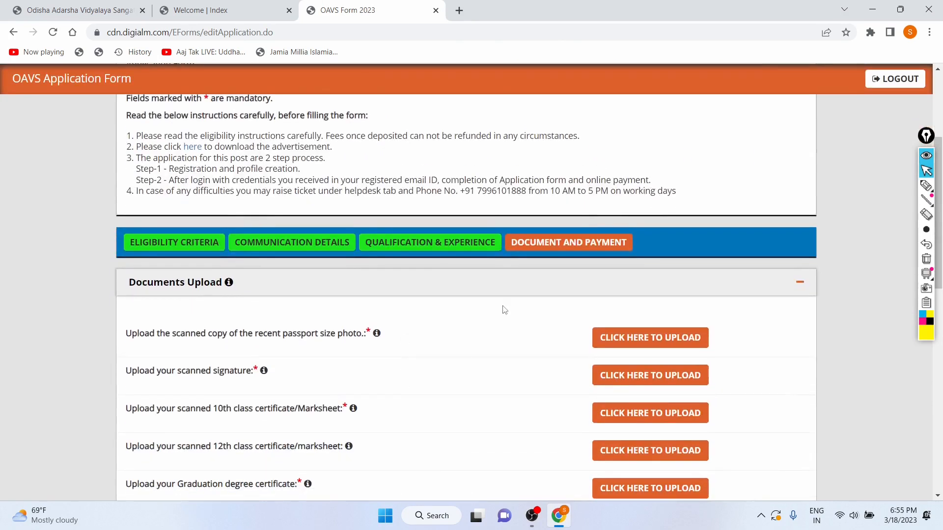
{"action": "scroll", "coordinate": [501, 310], "scroll_direction": "down", "scroll_amount": 2}
{"action": "left_click_drag", "start_coordinate": [143, 254], "coordinate": [375, 252]}
Upload the passport size photo from the computer and reopen its upload window to check the file
{"action": "left_click", "coordinate": [610, 257]}
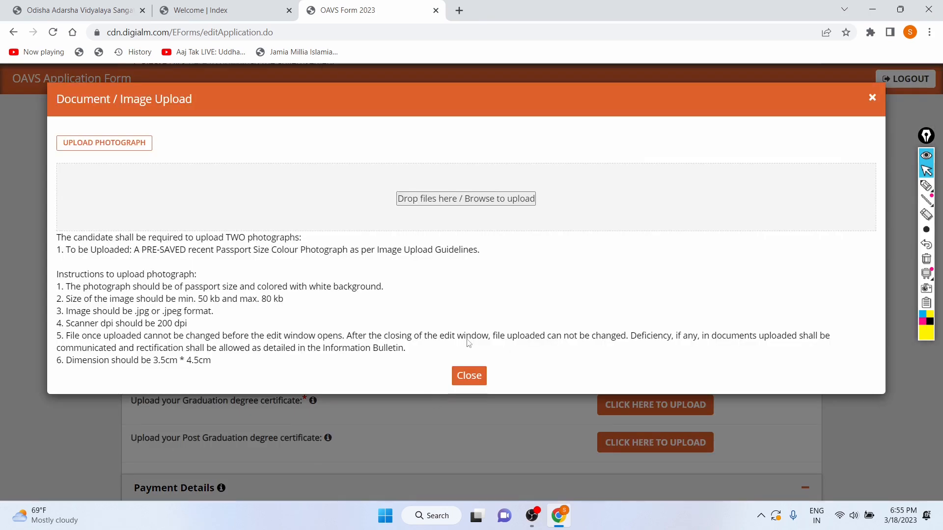
{"action": "left_click", "coordinate": [414, 200]}
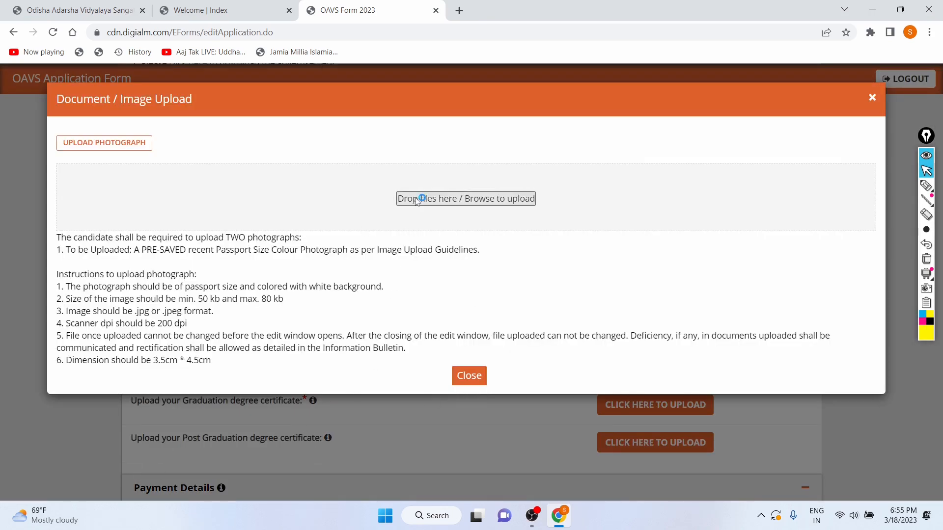
{"action": "type", "text": "Ak"}
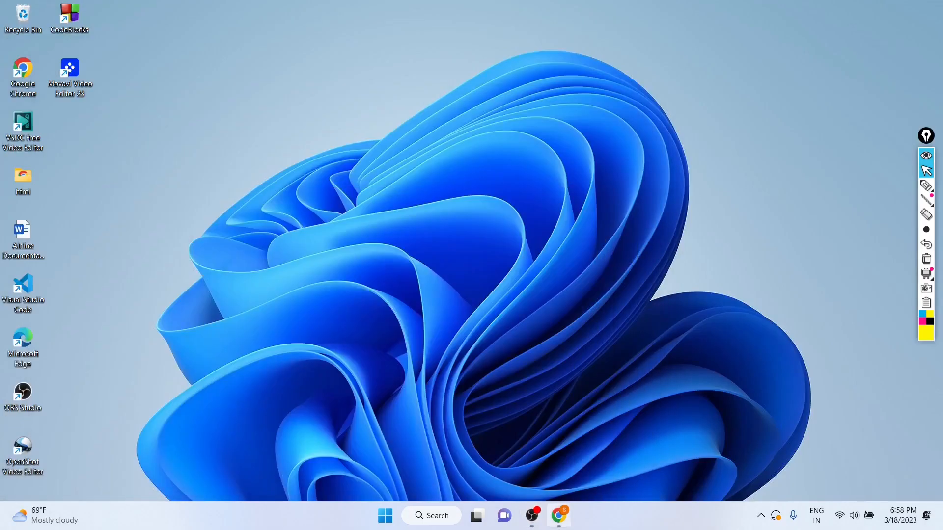
{"action": "left_click", "coordinate": [558, 521]}
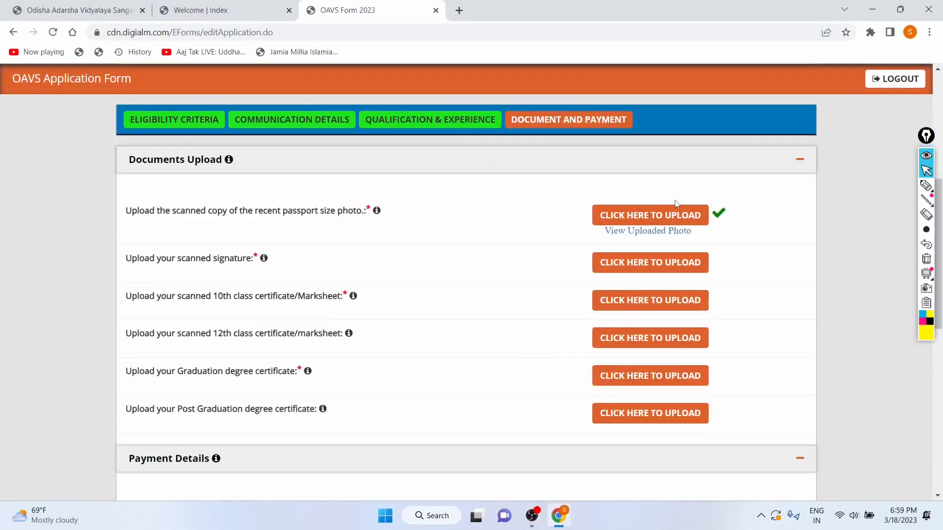
{"action": "left_click", "coordinate": [663, 216]}
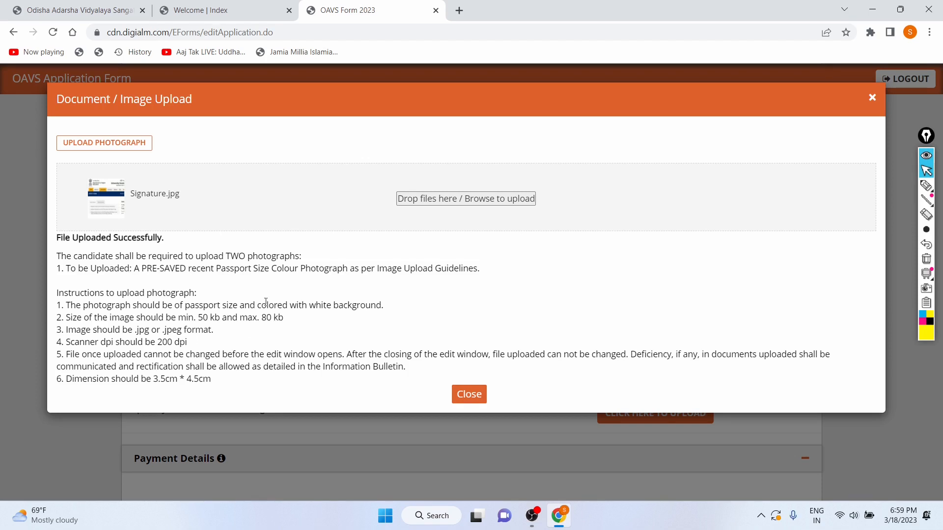
{"action": "left_click", "coordinate": [469, 395]}
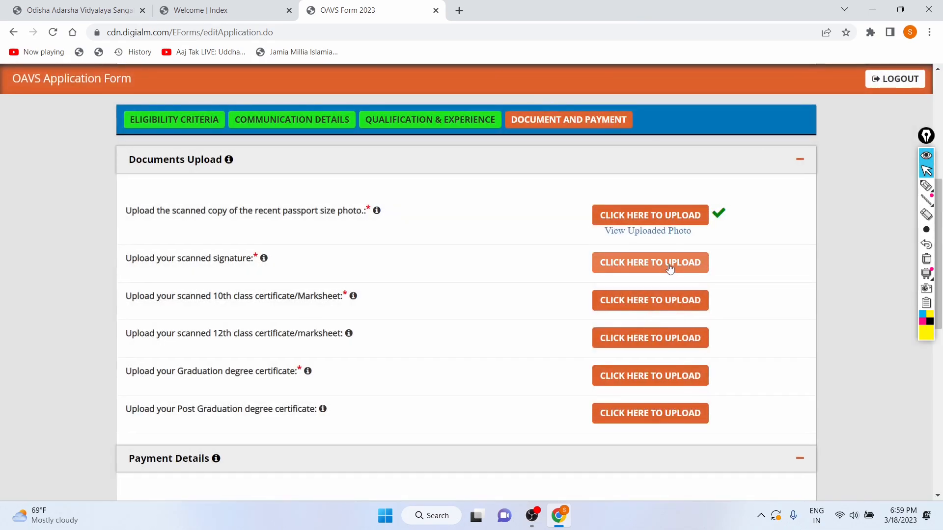
Open the file browser to upload the scanned signature
{"action": "left_click", "coordinate": [667, 264]}
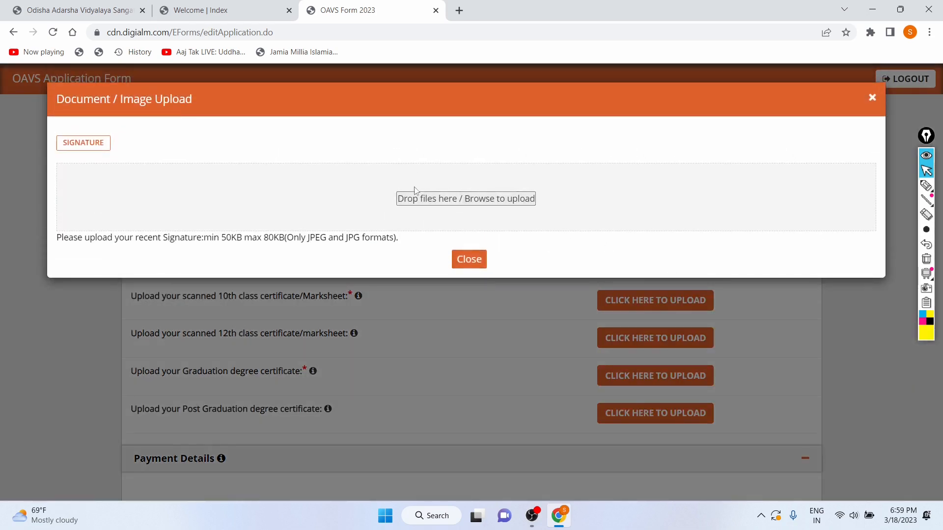
{"action": "left_click", "coordinate": [409, 199]}
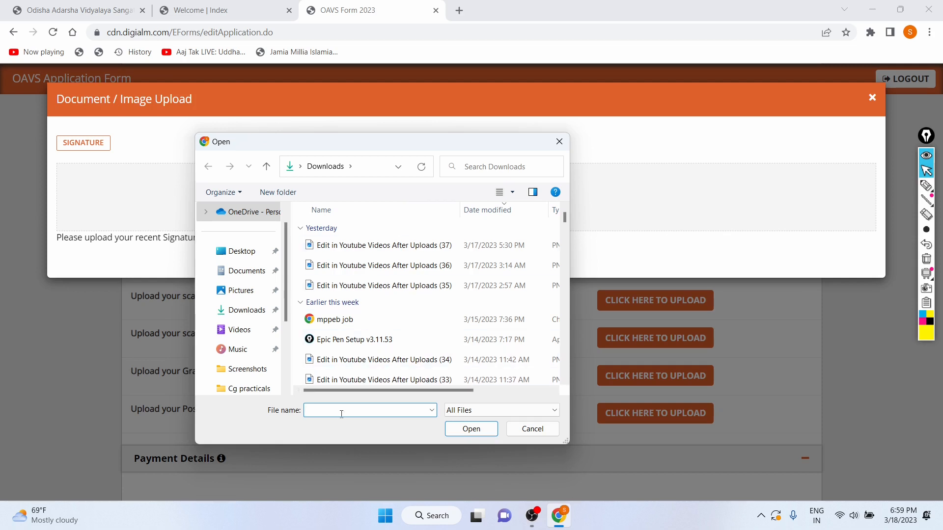
Upload Passport_Photograph.jpg as the scanned signature and reopen its upload window to check the file
{"action": "type", "text": "ass"}
{"action": "key", "text": "BackSpace"}
{"action": "key", "text": "BackSpace"}
{"action": "type", "text": "pass"}
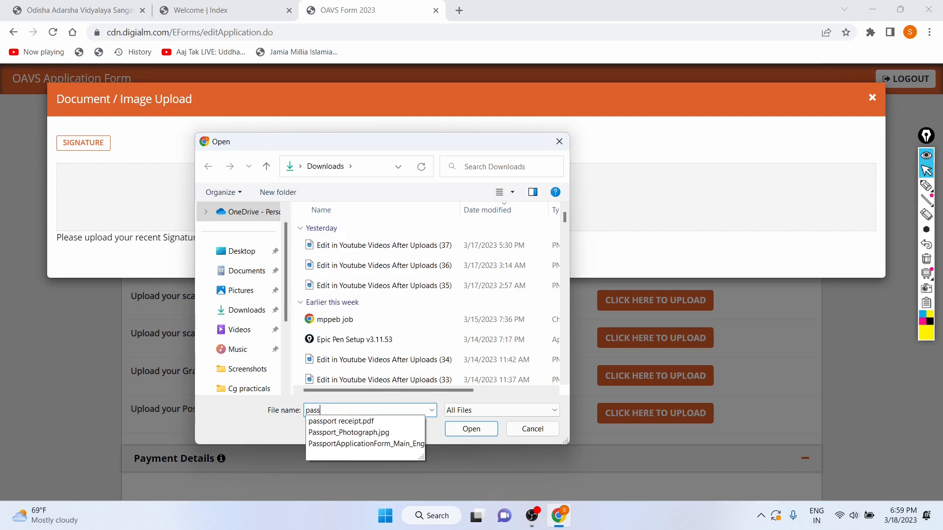
{"action": "left_click", "coordinate": [354, 433]}
{"action": "left_click", "coordinate": [470, 429]}
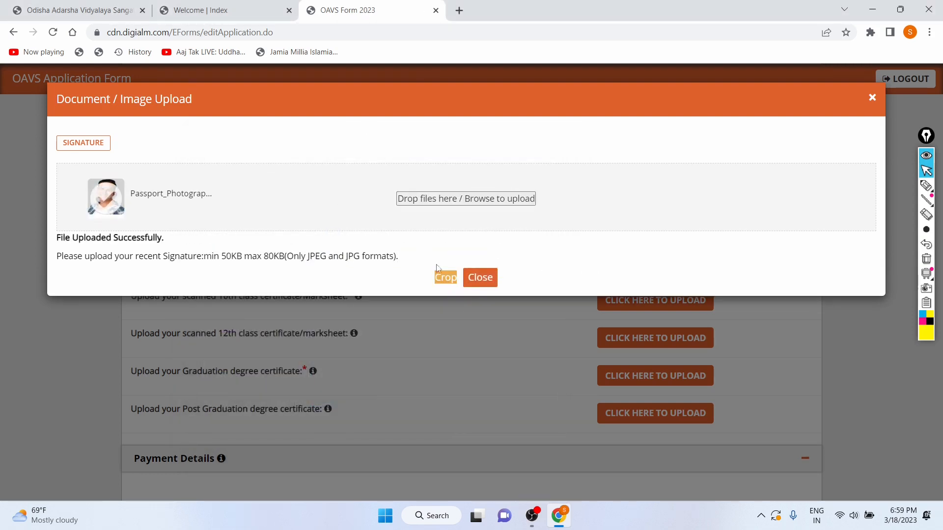
{"action": "left_click", "coordinate": [872, 98]}
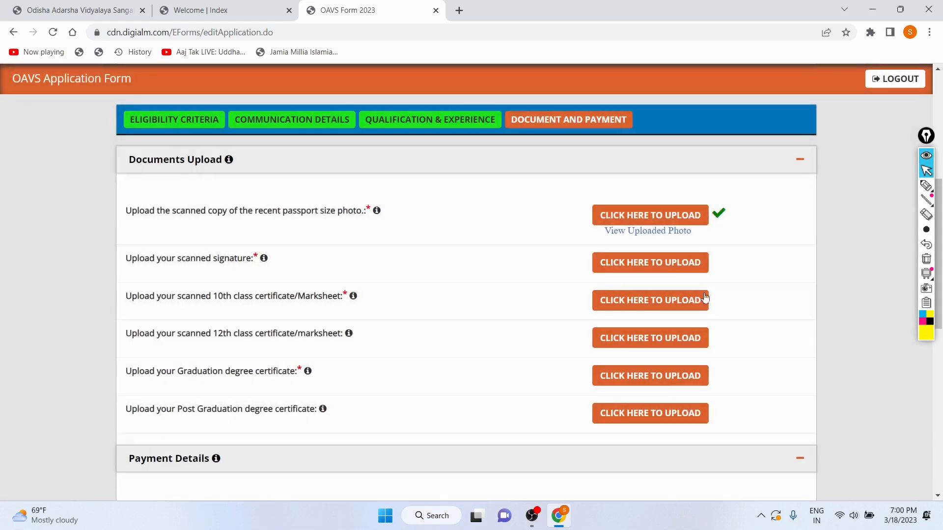
{"action": "left_click", "coordinate": [611, 264]}
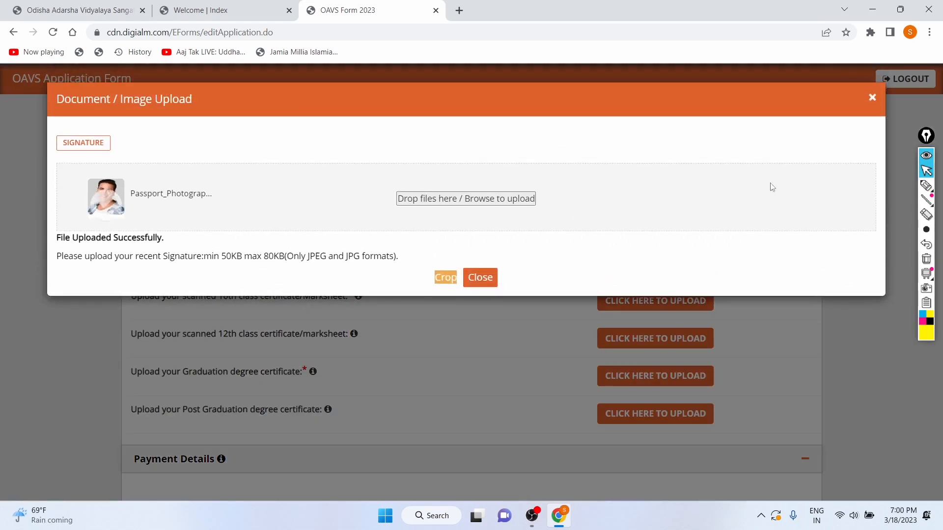
{"action": "left_click", "coordinate": [871, 100]}
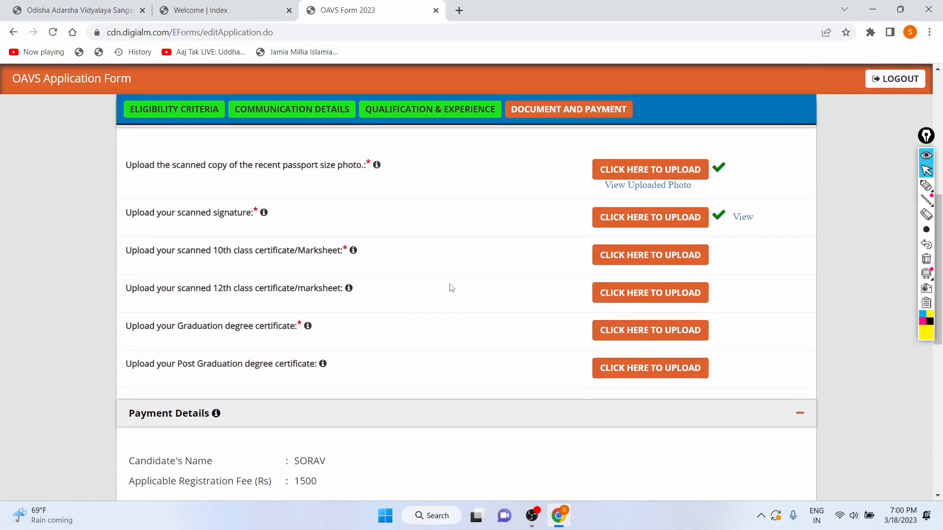
Try to upload sig1.jpg as the 10th class certificate/marksheet
{"action": "left_click", "coordinate": [611, 260]}
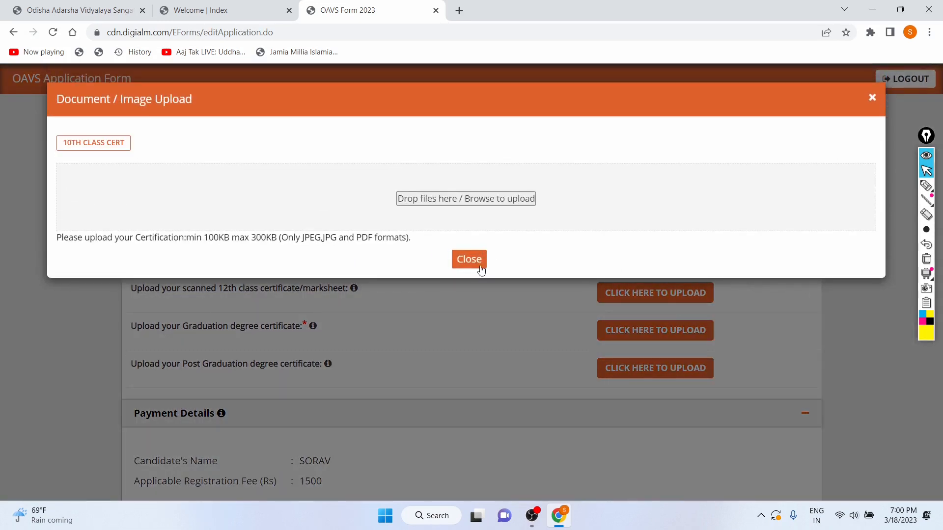
{"action": "left_click", "coordinate": [454, 202]}
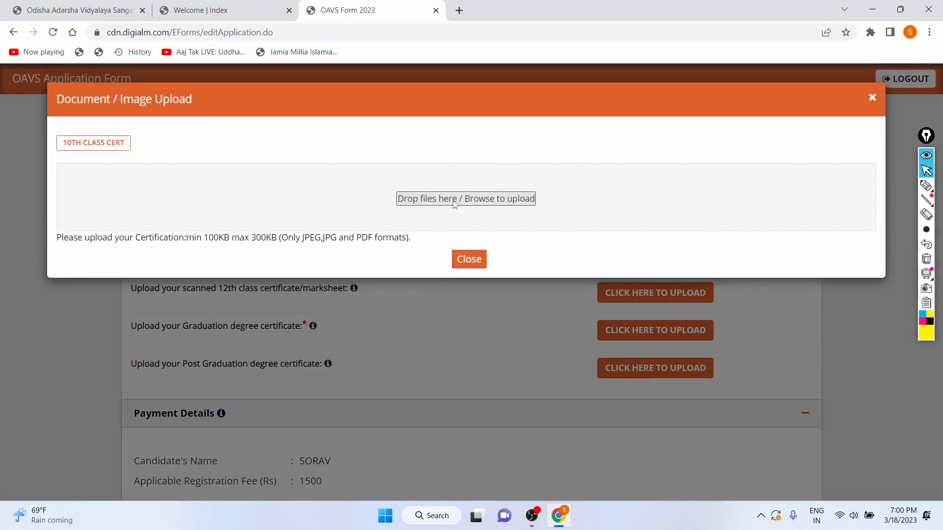
{"action": "type", "text": "sig"}
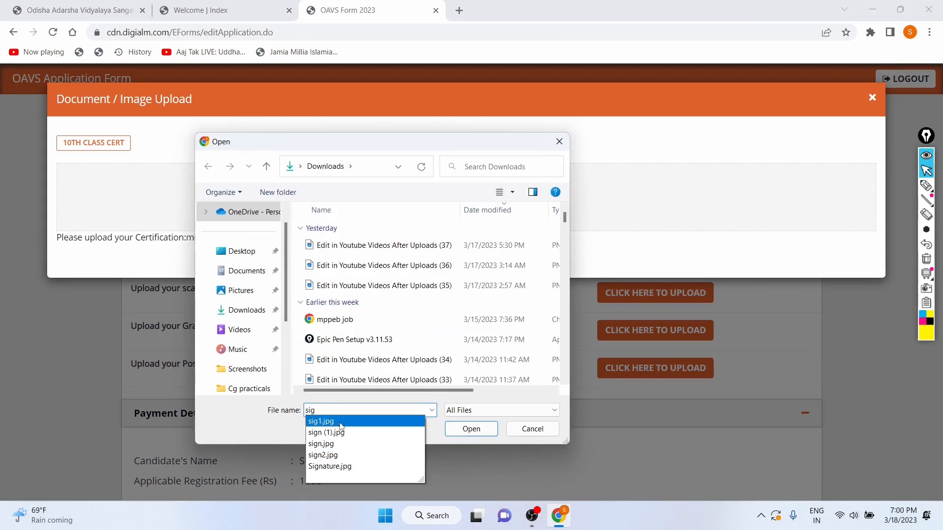
{"action": "left_click", "coordinate": [340, 422]}
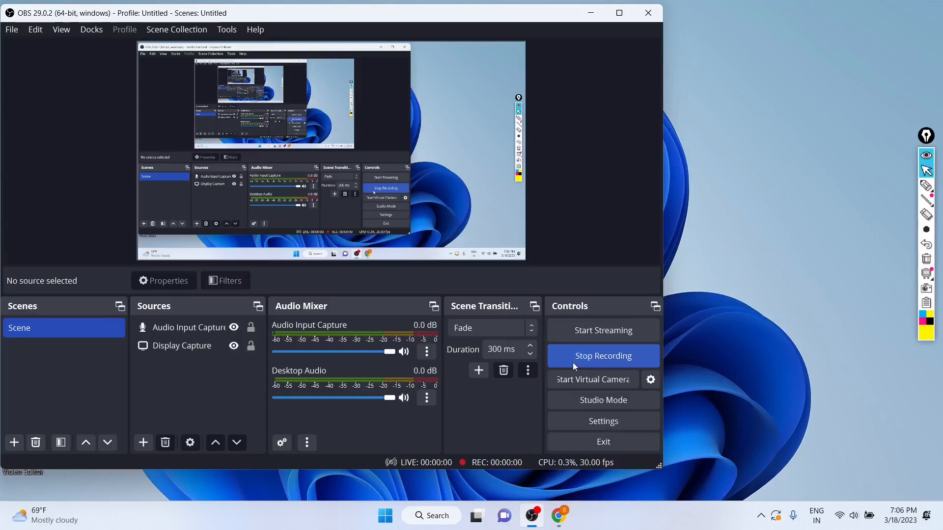
Return to the browser and upload 10class.jpg as the 10th class certificate/marksheet
{"action": "key", "text": "super+d"}
{"action": "left_click", "coordinate": [555, 521]}
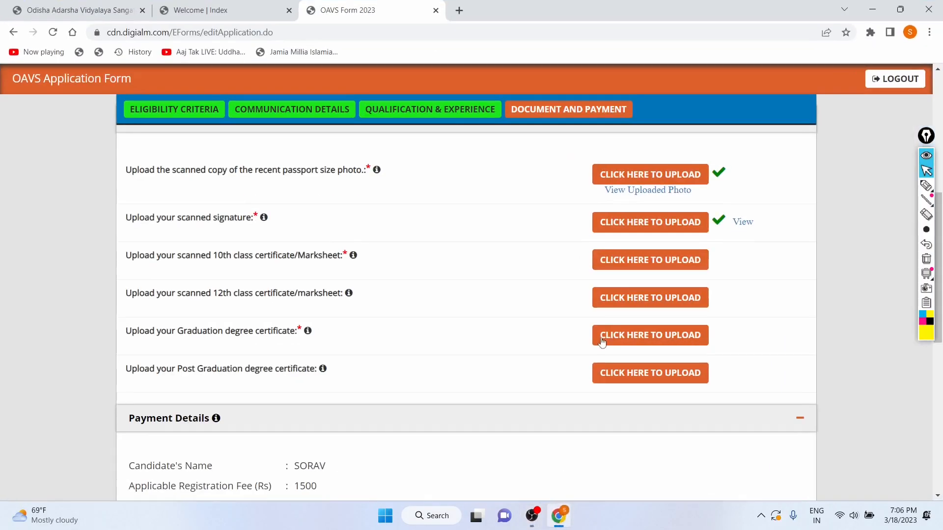
{"action": "left_click", "coordinate": [619, 260]}
{"action": "left_click", "coordinate": [466, 198]}
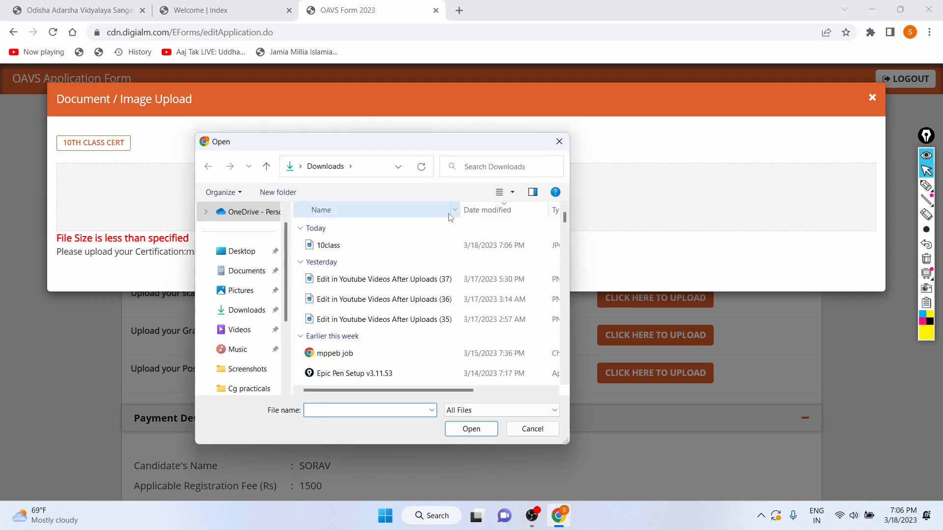
{"action": "type", "text": "10cl"}
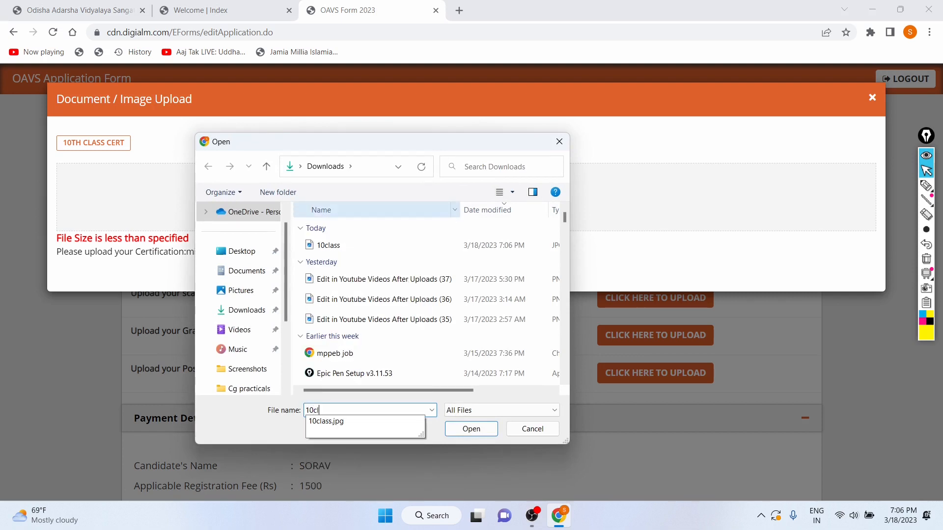
{"action": "key", "text": "Down"}
{"action": "key", "text": "Return"}
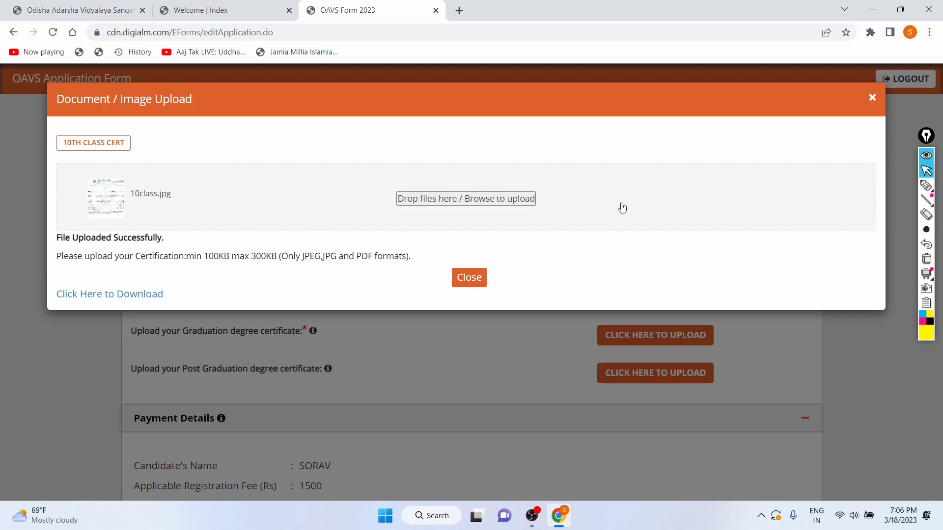
{"action": "left_click", "coordinate": [872, 99]}
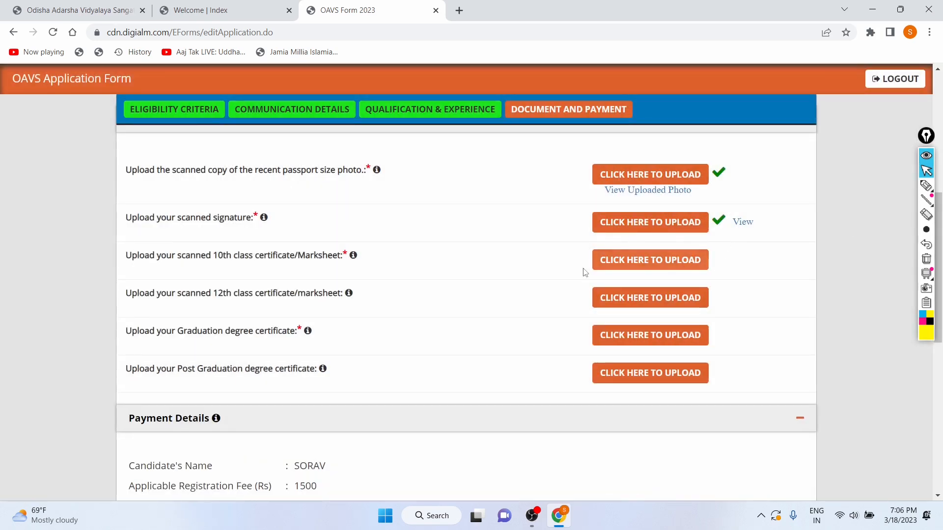
Upload 10class.jpg as the scanned 12th class certificate/marksheet
{"action": "scroll", "coordinate": [583, 269], "scroll_direction": "down", "scroll_amount": 5}
{"action": "scroll", "coordinate": [722, 265], "scroll_direction": "up", "scroll_amount": 10}
{"action": "scroll", "coordinate": [698, 203], "scroll_direction": "down", "scroll_amount": 5}
{"action": "scroll", "coordinate": [698, 204], "scroll_direction": "down", "scroll_amount": 3}
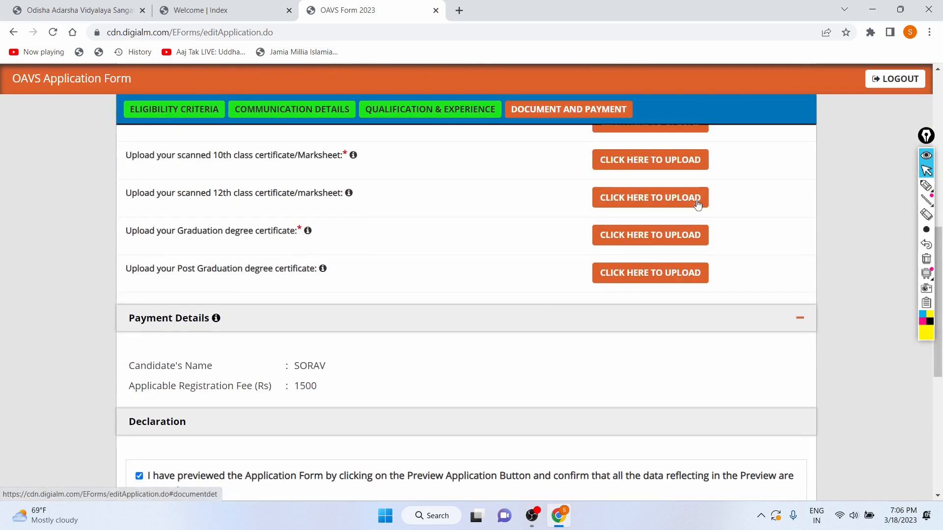
{"action": "left_click", "coordinate": [662, 196]}
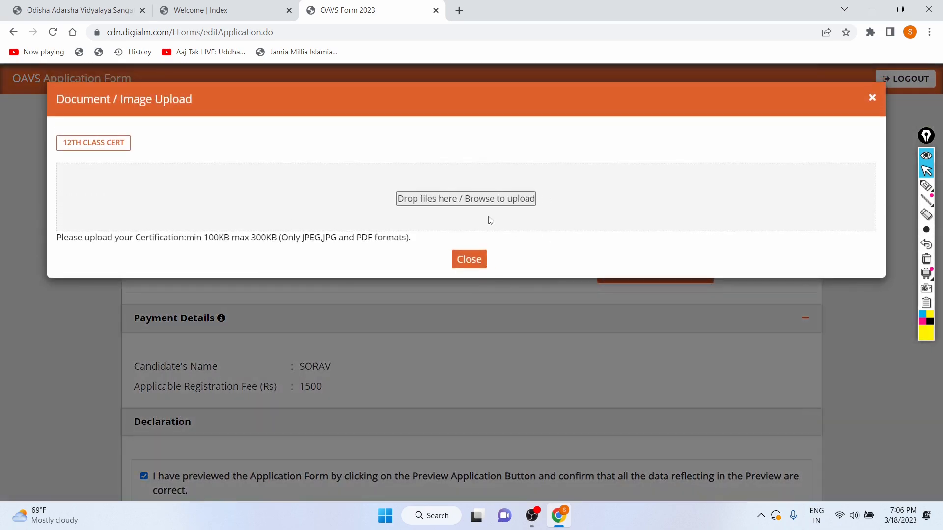
{"action": "left_click", "coordinate": [472, 197]}
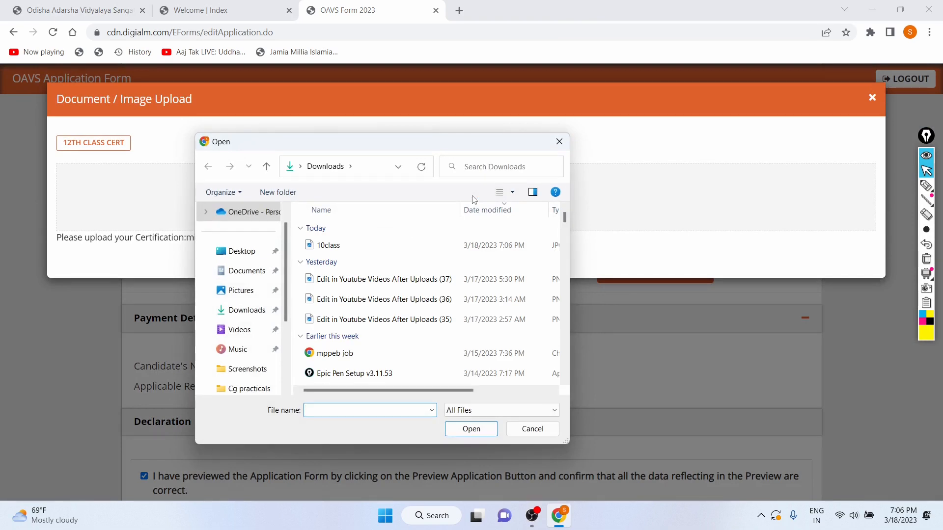
{"action": "type", "text": "10"}
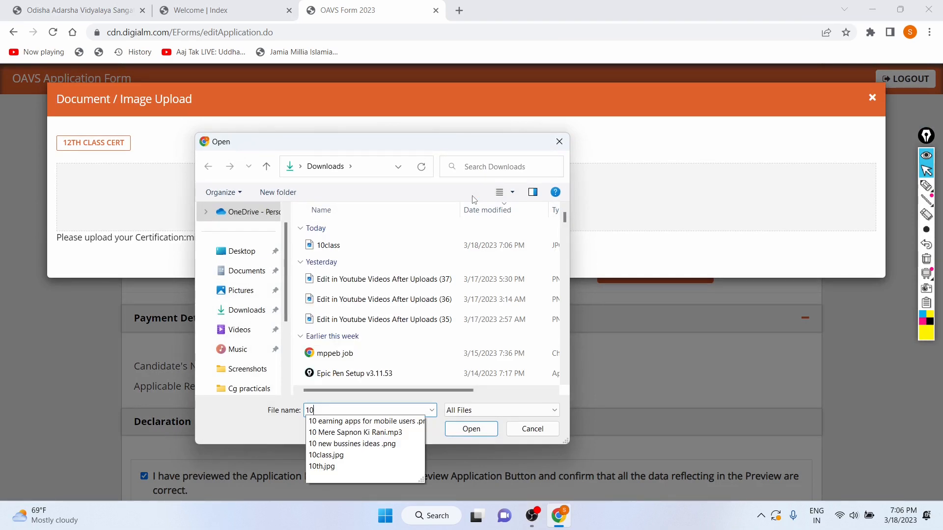
{"action": "key", "text": "Down"}
{"action": "key", "text": "Down"}
{"action": "key", "text": "Down"}
{"action": "key", "text": "Down"}
{"action": "key", "text": "Return"}
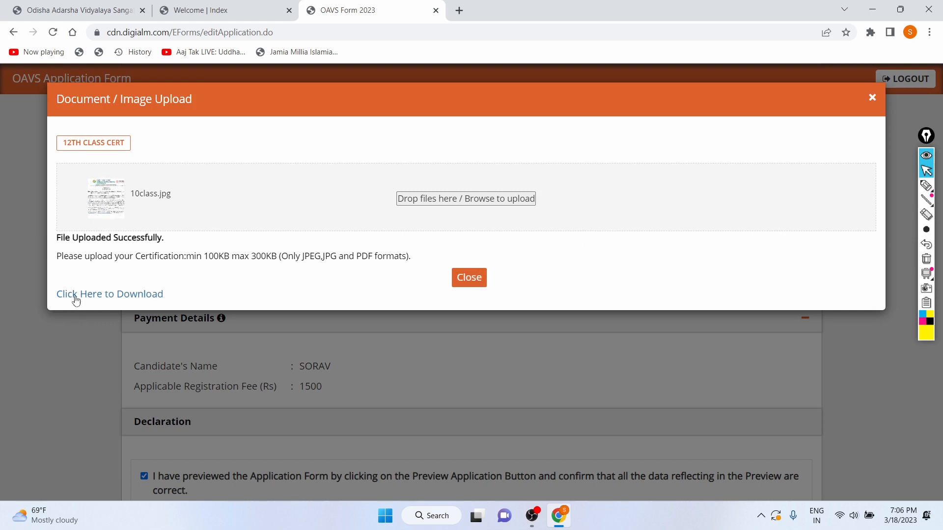
Open the uploaded 12th class file through its download link, then close that tab and the upload window
{"action": "left_click_drag", "start_coordinate": [59, 257], "coordinate": [381, 268]}
{"action": "left_click", "coordinate": [381, 268]}
{"action": "left_click", "coordinate": [129, 294]}
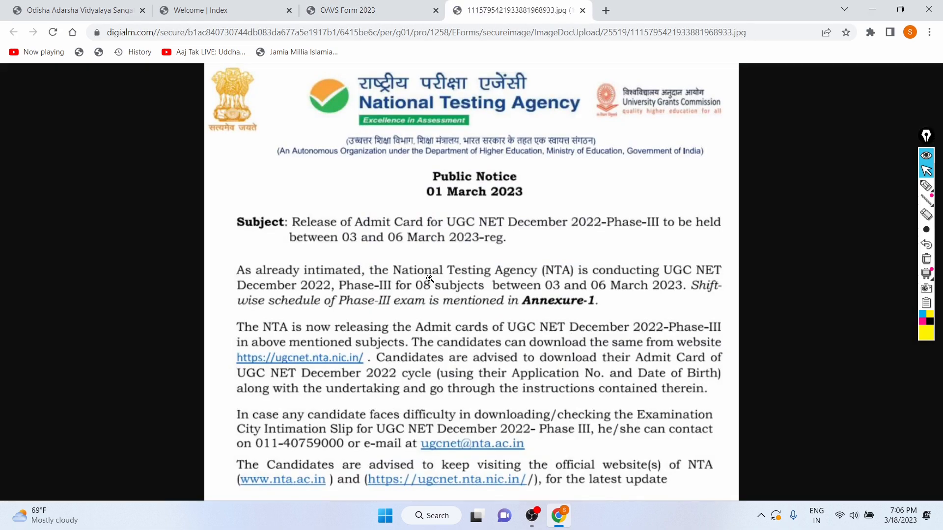
{"action": "key", "text": "ctrl+w"}
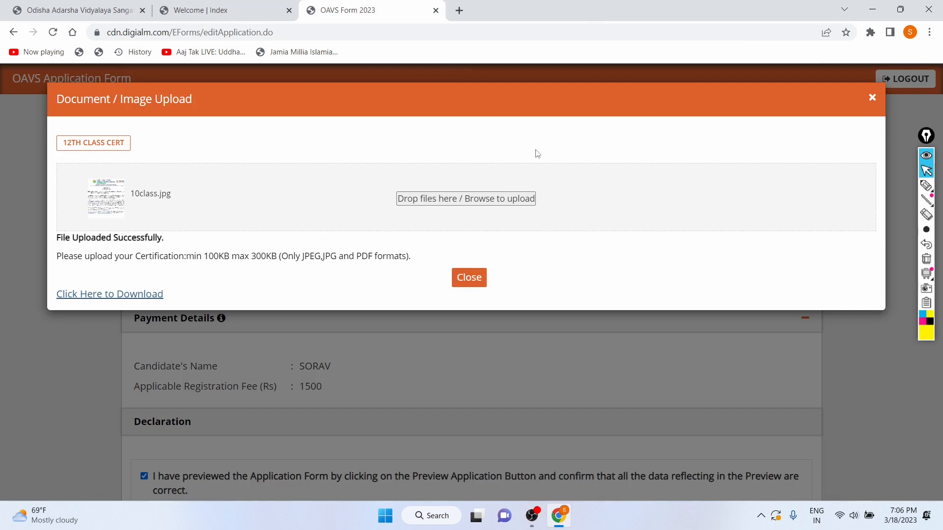
{"action": "left_click", "coordinate": [872, 100]}
{"action": "scroll", "coordinate": [480, 188], "scroll_direction": "up", "scroll_amount": 3}
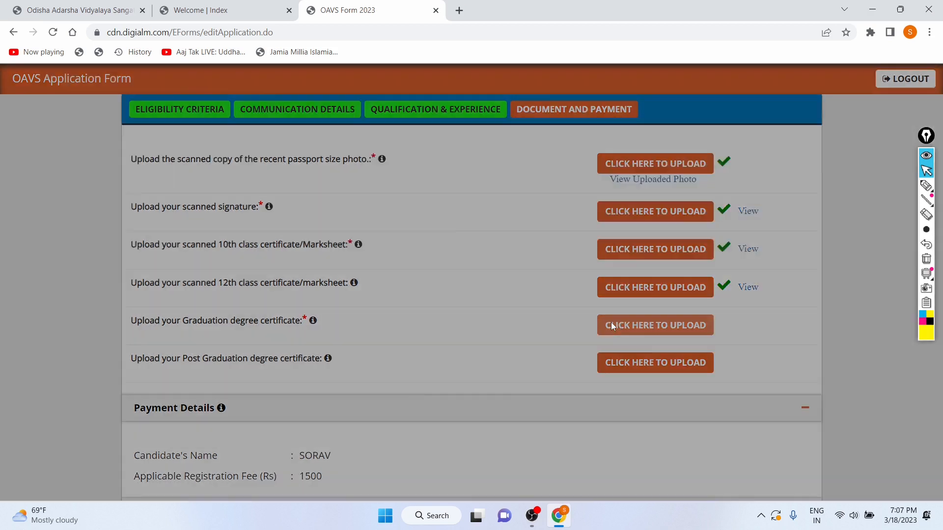
Upload 10class.jpg as the Graduation degree certificate
{"action": "left_click", "coordinate": [612, 326]}
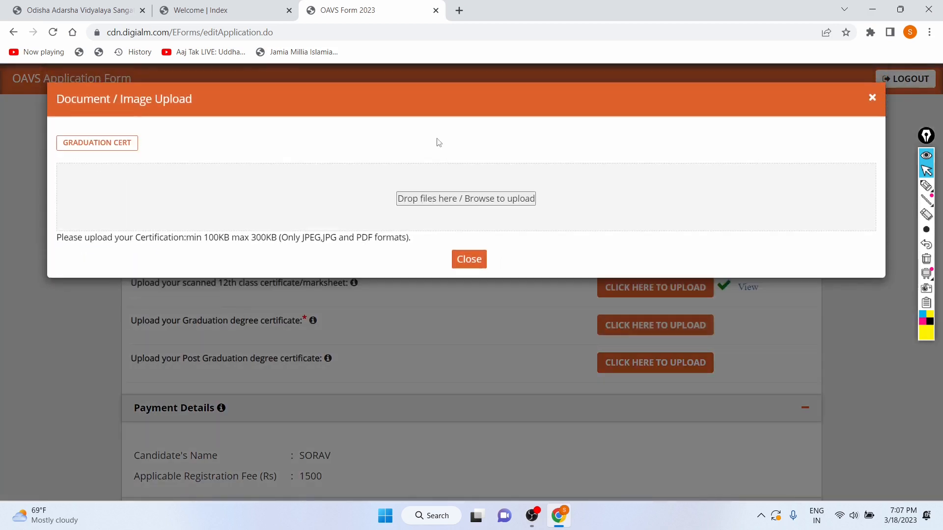
{"action": "left_click", "coordinate": [443, 203]}
{"action": "type", "text": "10c"}
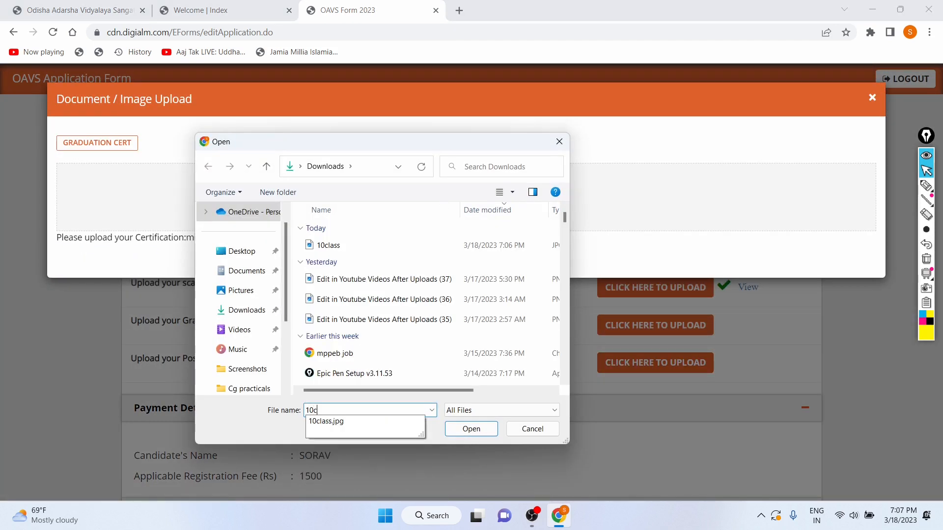
{"action": "type", "text": "lass"}
{"action": "key", "text": "Return"}
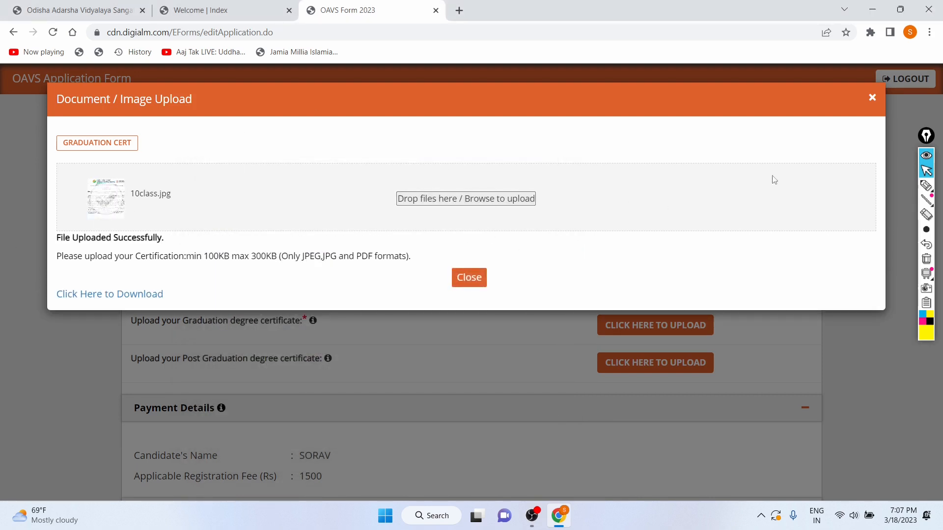
{"action": "left_click", "coordinate": [872, 97]}
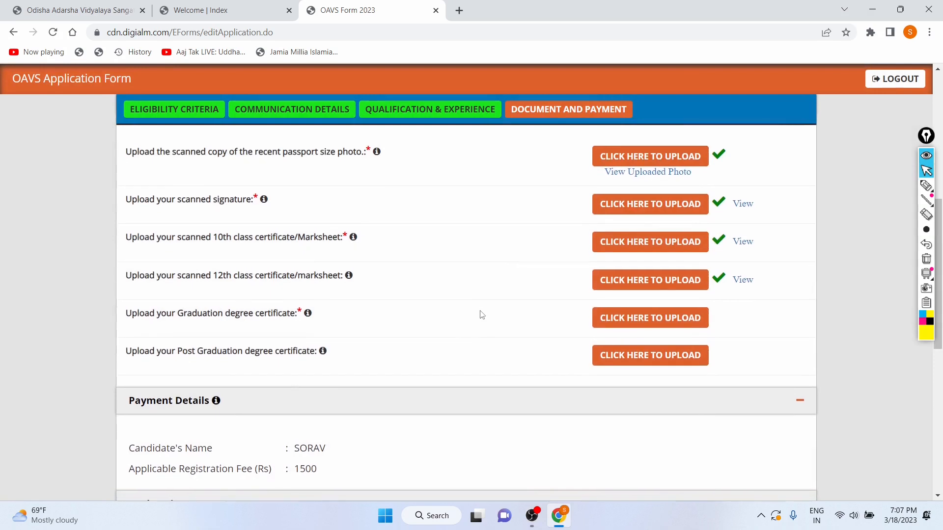
Scroll through the payment details, declarations and captcha at the end of the form
{"action": "scroll", "coordinate": [489, 372], "scroll_direction": "down", "scroll_amount": 1}
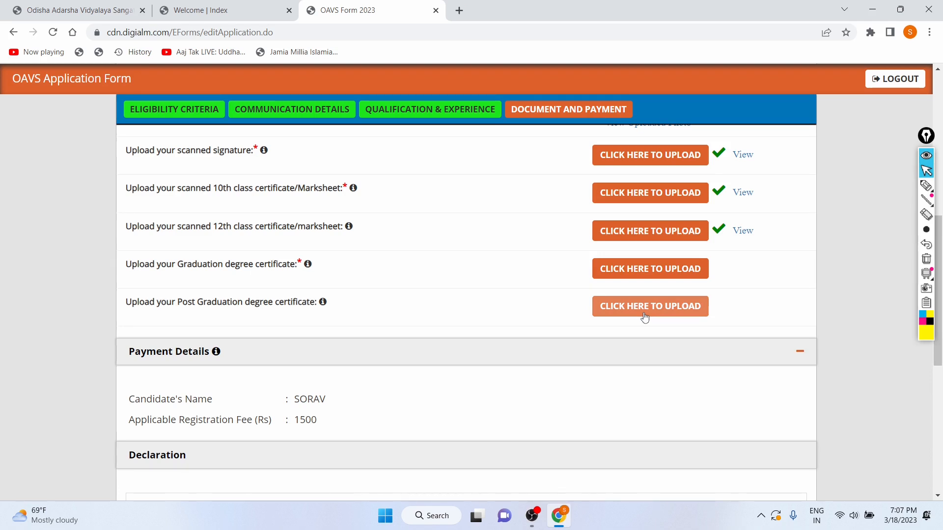
{"action": "scroll", "coordinate": [645, 317], "scroll_direction": "down", "scroll_amount": 1}
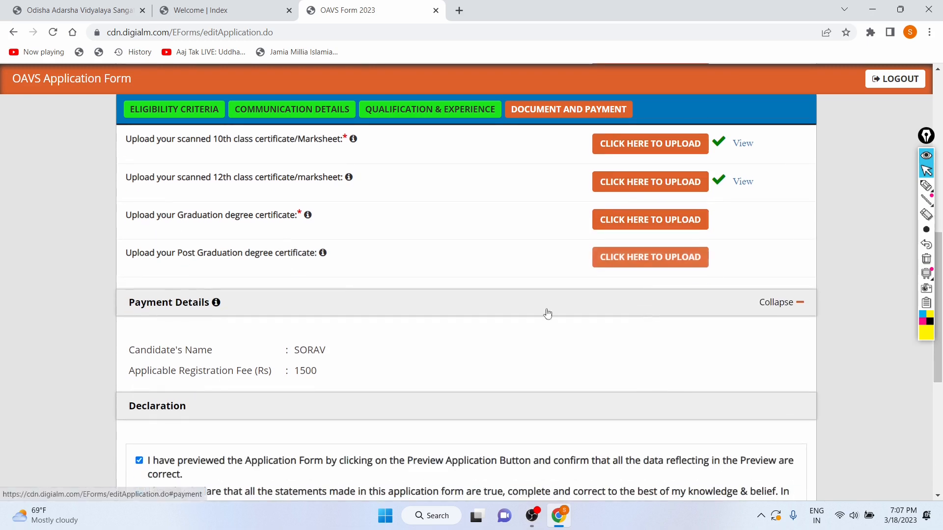
{"action": "scroll", "coordinate": [443, 282], "scroll_direction": "down", "scroll_amount": 1}
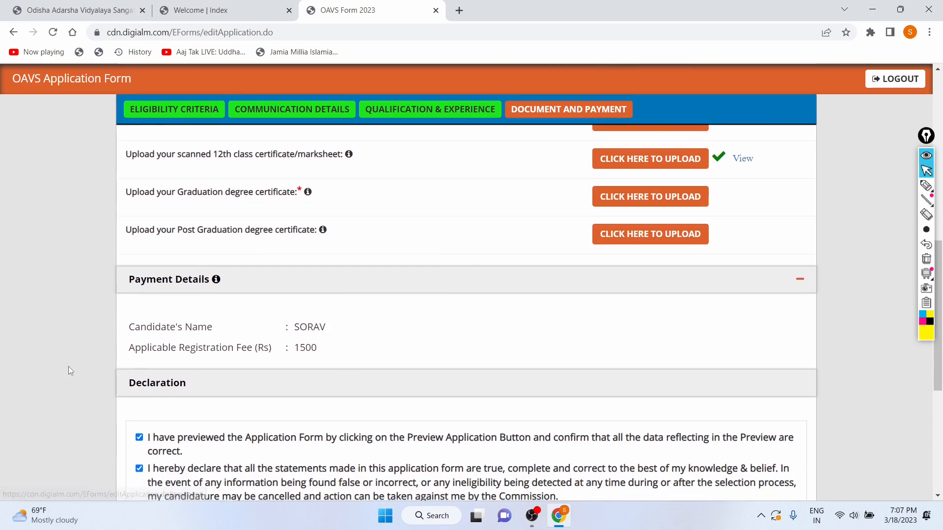
{"action": "scroll", "coordinate": [179, 317], "scroll_direction": "down", "scroll_amount": 2}
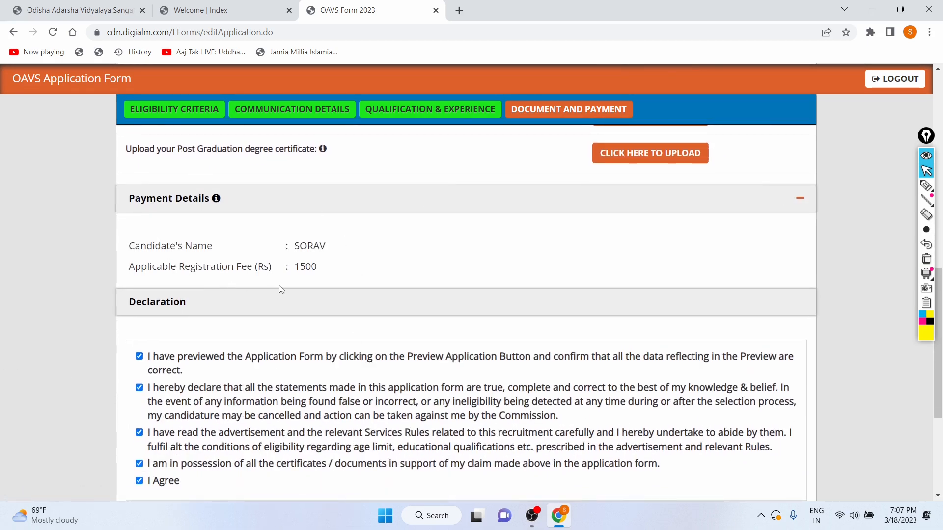
{"action": "left_click_drag", "start_coordinate": [296, 266], "coordinate": [339, 267]}
{"action": "left_click", "coordinate": [394, 241]}
{"action": "scroll", "coordinate": [393, 241], "scroll_direction": "down", "scroll_amount": 1}
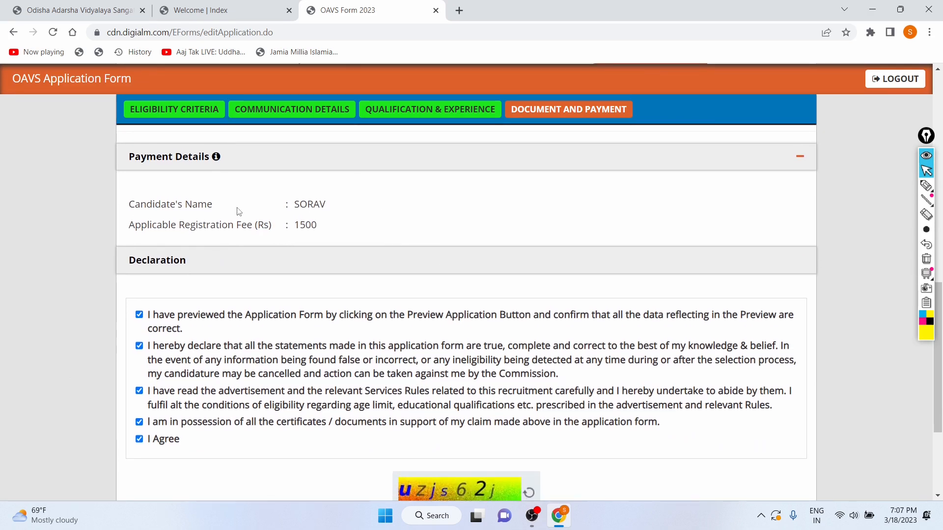
{"action": "scroll", "coordinate": [234, 214], "scroll_direction": "down", "scroll_amount": 4}
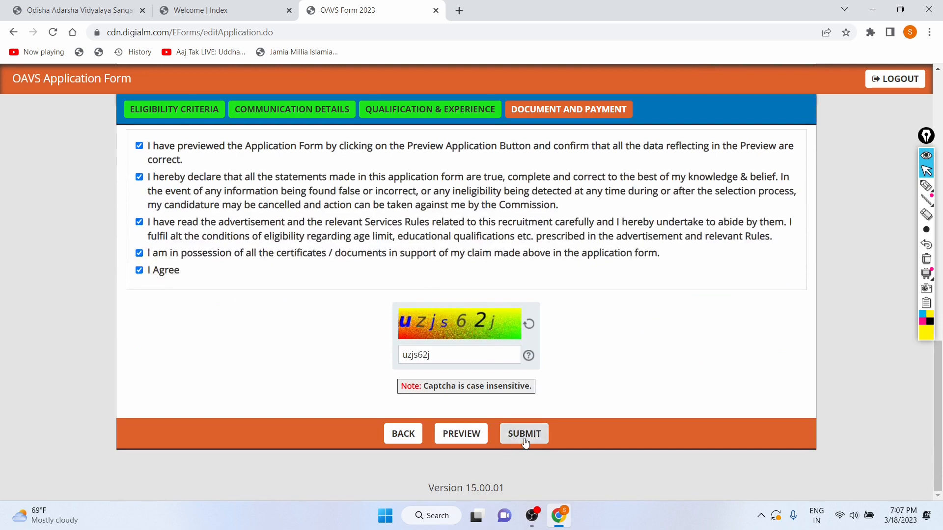
Try to submit the application and dismiss the alert
{"action": "left_click", "coordinate": [524, 440]}
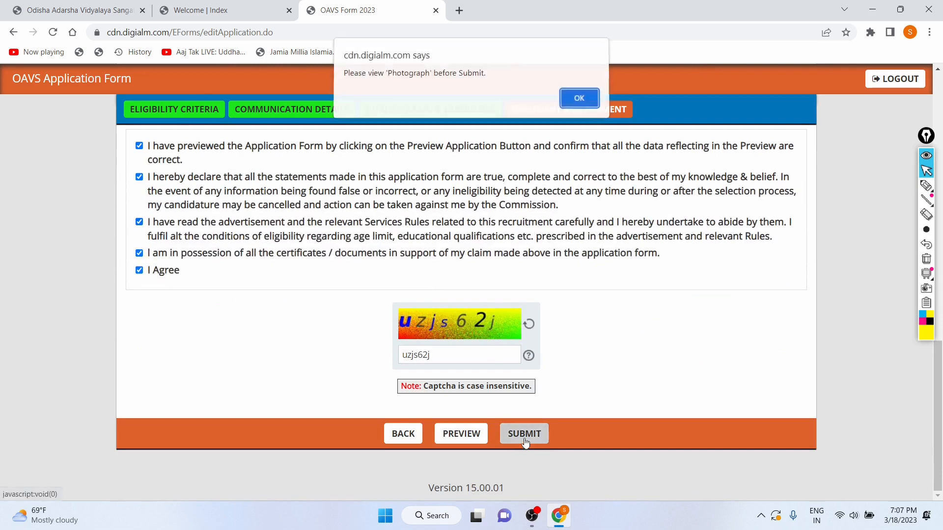
{"action": "left_click", "coordinate": [572, 102]}
Upload Passport_Photograph.jpg as the passport-size photograph and close the upload window
{"action": "scroll", "coordinate": [387, 200], "scroll_direction": "up", "scroll_amount": 10}
{"action": "scroll", "coordinate": [389, 201], "scroll_direction": "down", "scroll_amount": 2}
{"action": "scroll", "coordinate": [389, 201], "scroll_direction": "down", "scroll_amount": 1}
{"action": "left_click", "coordinate": [624, 330]}
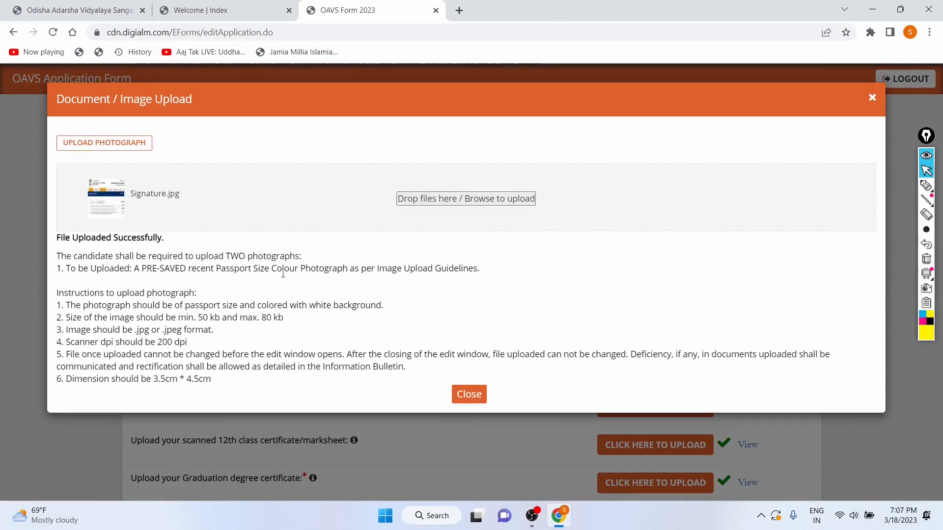
{"action": "left_click_drag", "start_coordinate": [70, 268], "coordinate": [461, 280]}
{"action": "left_click", "coordinate": [508, 277]}
{"action": "left_click", "coordinate": [416, 202]}
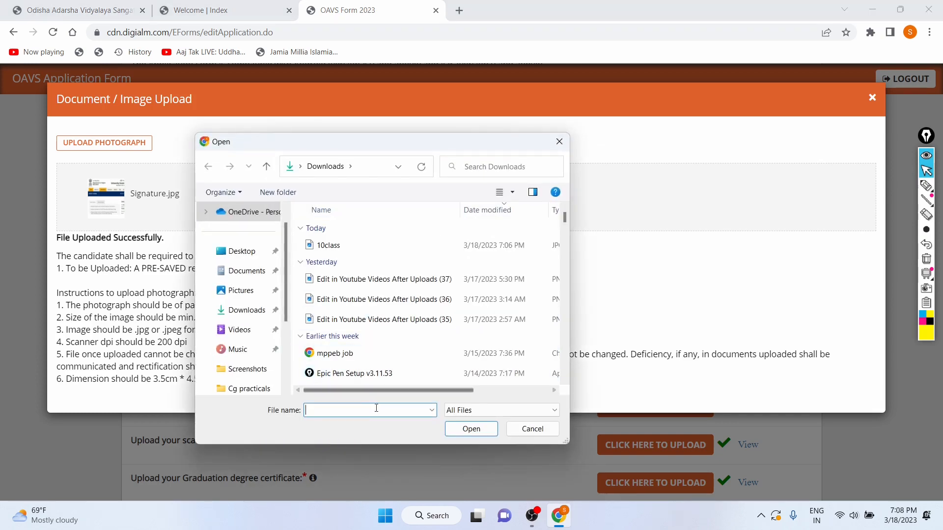
{"action": "type", "text": "Pass"}
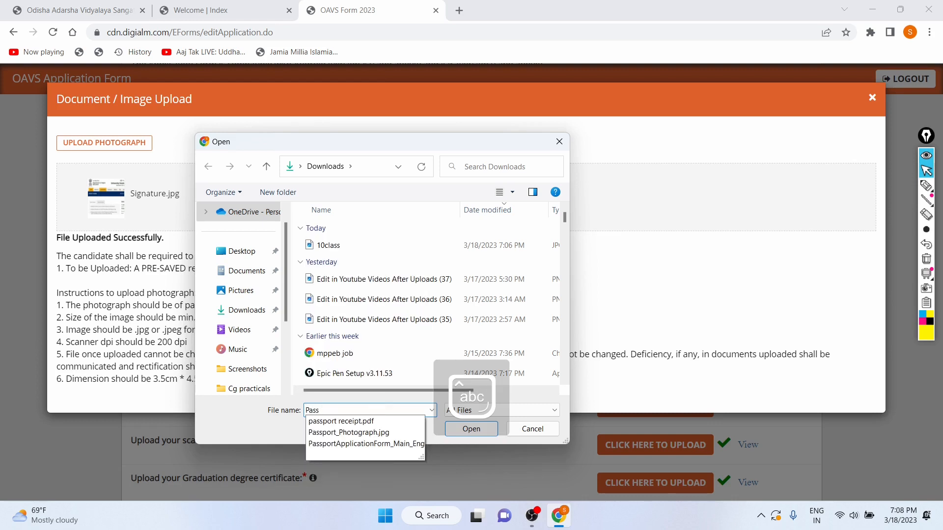
{"action": "key", "text": "Down"}
{"action": "key", "text": "Down"}
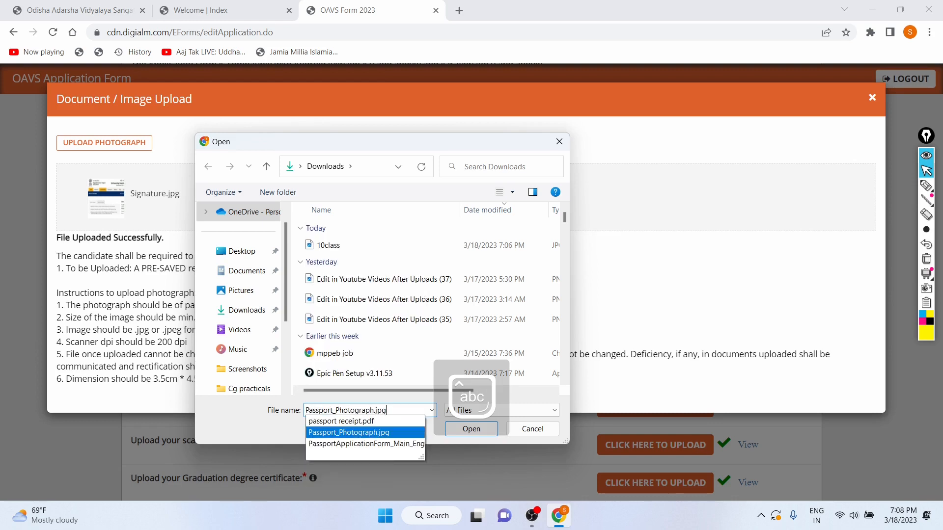
{"action": "key", "text": "Return"}
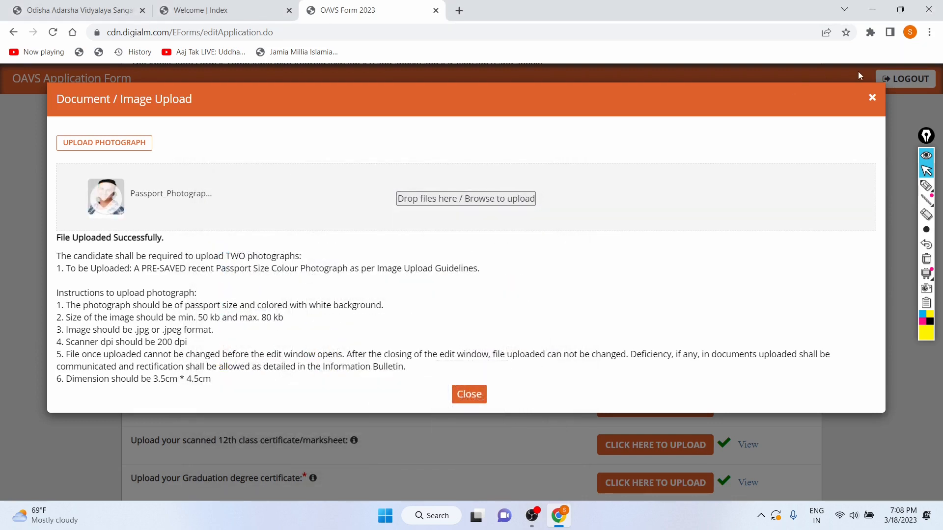
{"action": "left_click", "coordinate": [872, 97]}
Retry submitting the application and dismiss the alert that appears
{"action": "scroll", "coordinate": [570, 284], "scroll_direction": "down", "scroll_amount": 12}
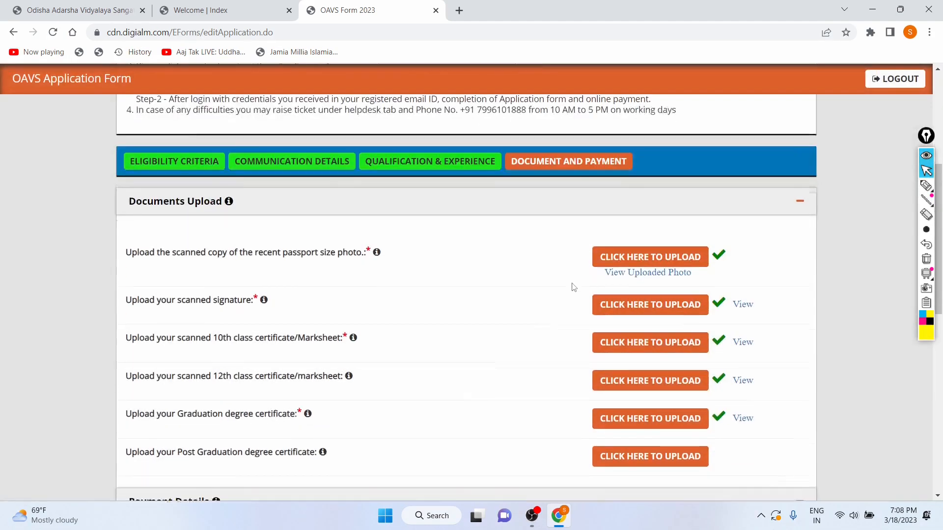
{"action": "left_click", "coordinate": [510, 440]}
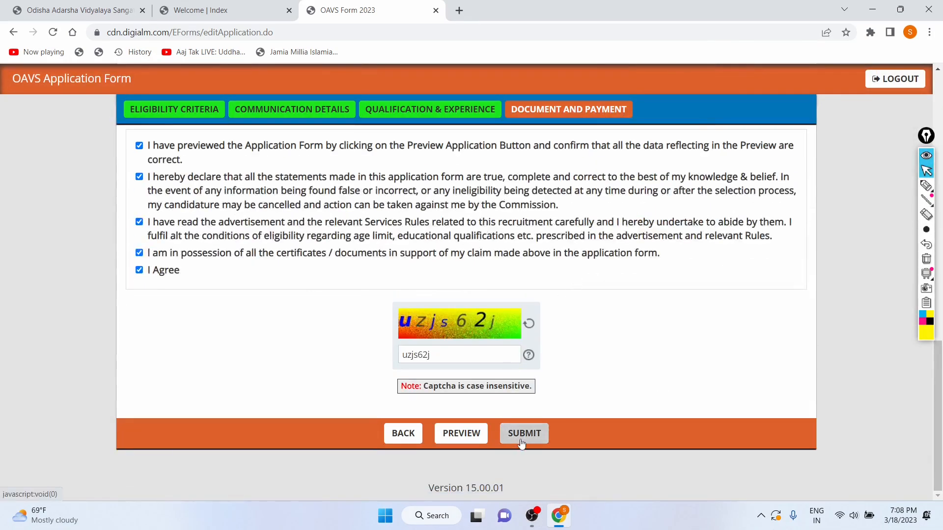
{"action": "left_click_drag", "start_coordinate": [349, 74], "coordinate": [395, 76]}
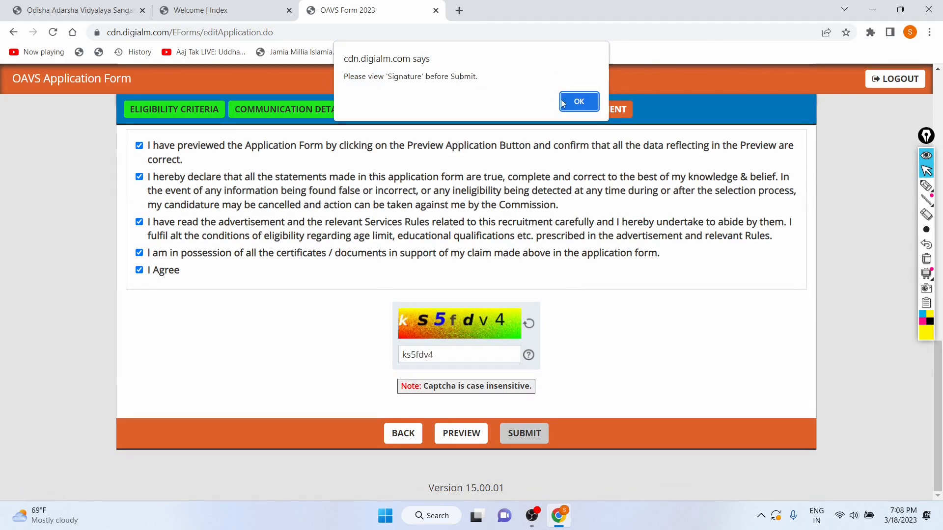
{"action": "left_click", "coordinate": [571, 100]}
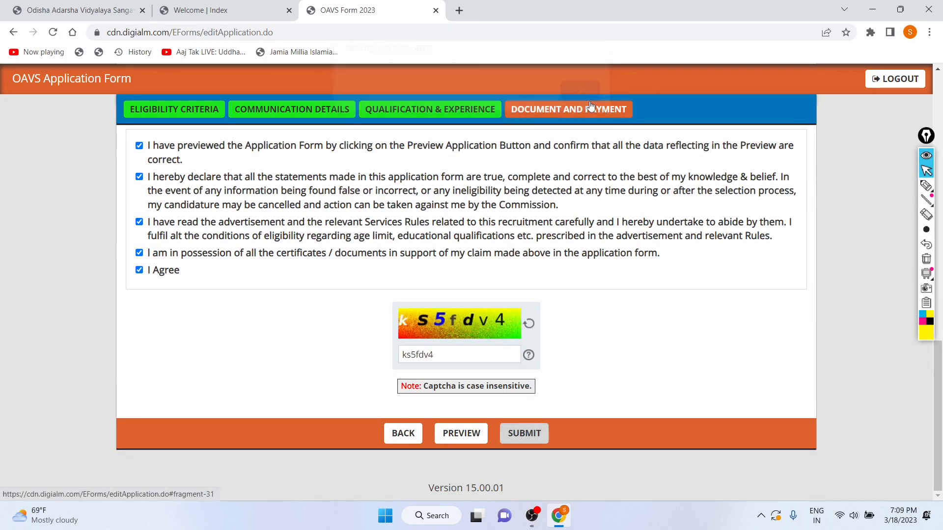
Open the application preview and scroll through the applicant, qualification, payment and declaration details
{"action": "left_click", "coordinate": [452, 434]}
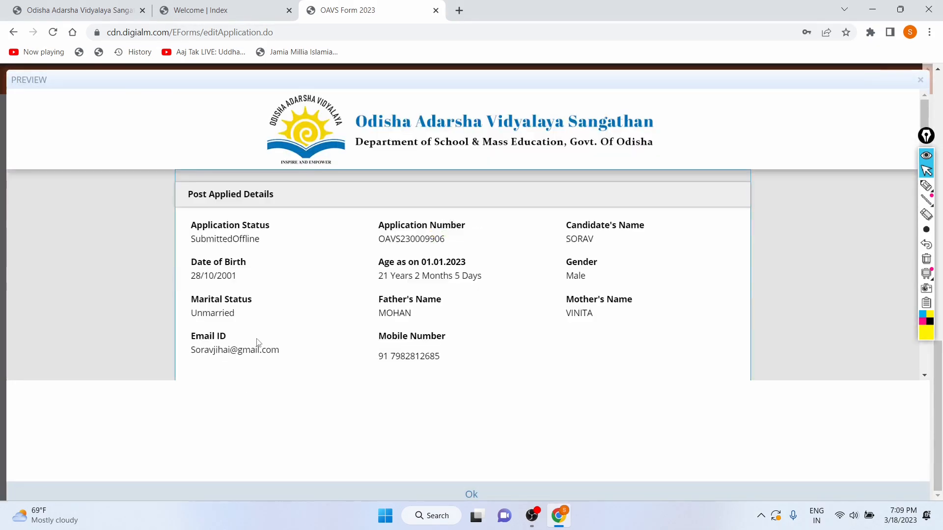
{"action": "scroll", "coordinate": [257, 342], "scroll_direction": "down", "scroll_amount": 20}
{"action": "scroll", "coordinate": [258, 342], "scroll_direction": "down", "scroll_amount": 15}
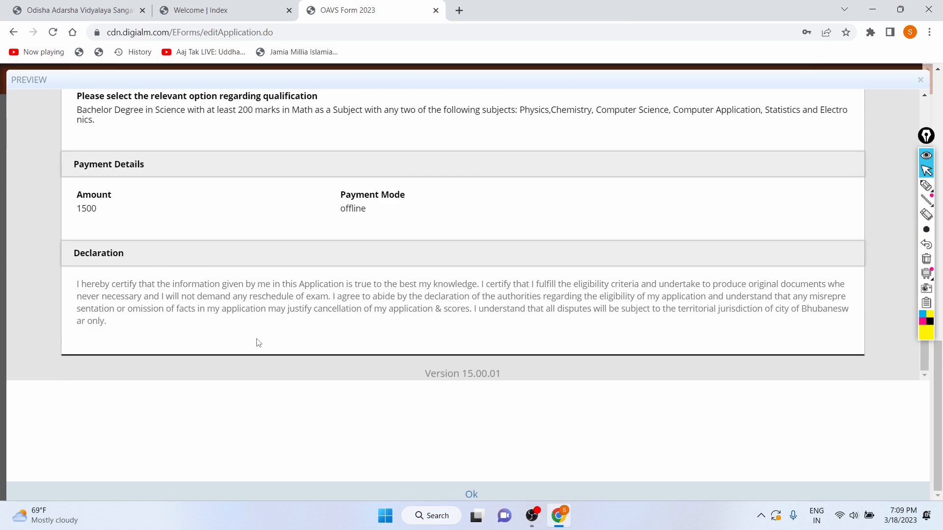
{"action": "scroll", "coordinate": [325, 269], "scroll_direction": "up", "scroll_amount": 20}
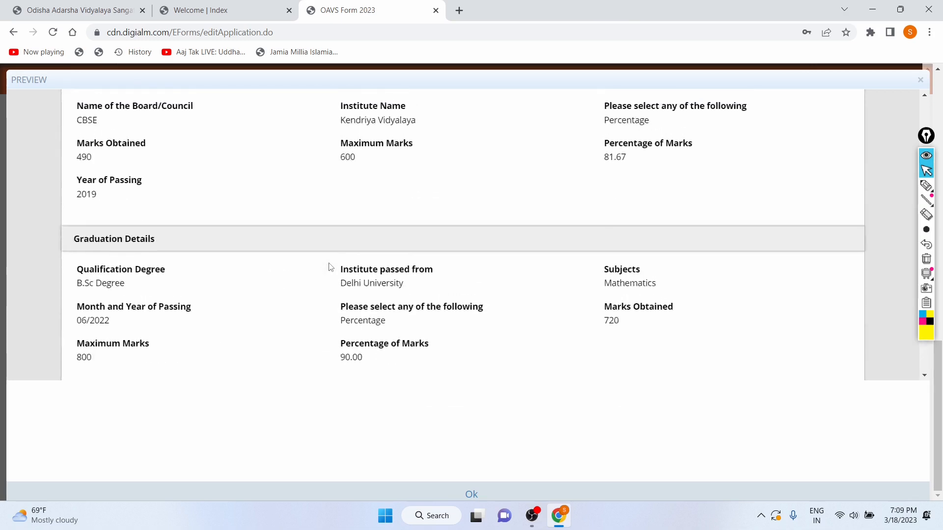
{"action": "scroll", "coordinate": [328, 267], "scroll_direction": "up", "scroll_amount": 15}
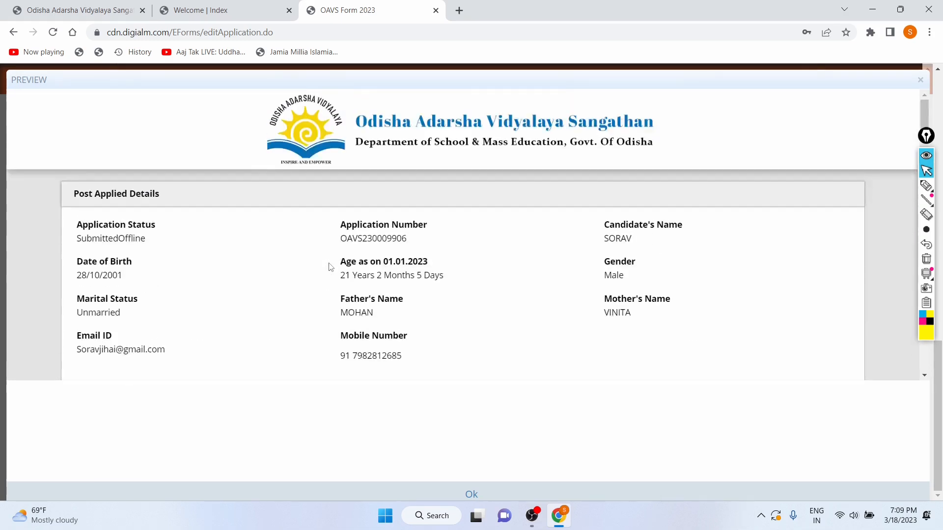
{"action": "scroll", "coordinate": [329, 267], "scroll_direction": "down", "scroll_amount": 20}
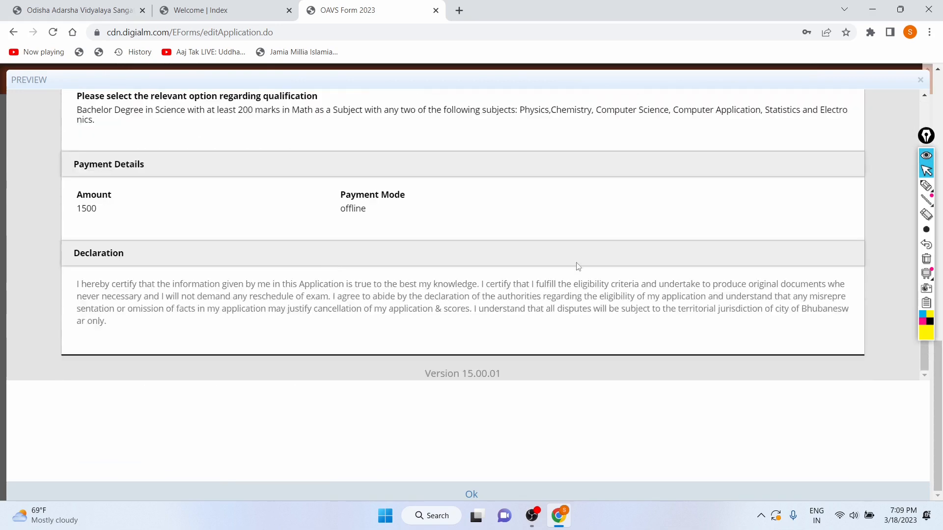
{"action": "left_click", "coordinate": [219, 7]}
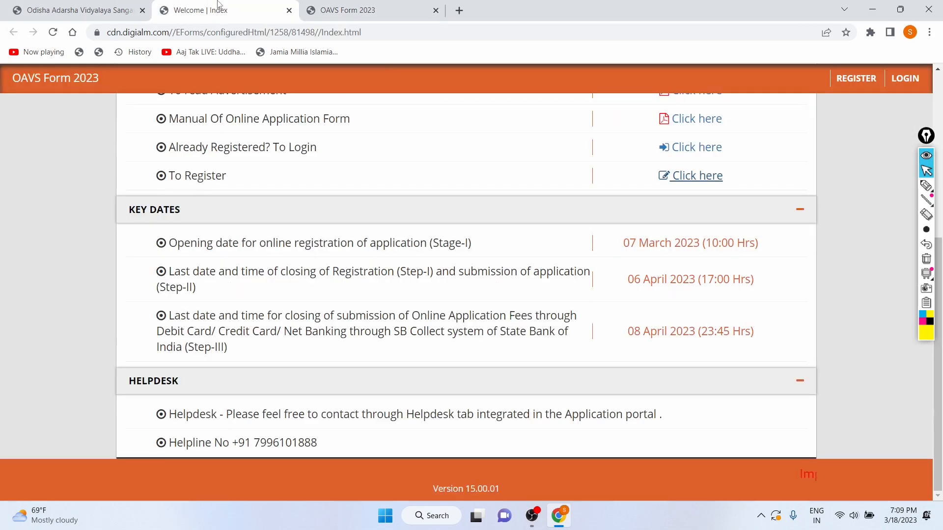
{"action": "scroll", "coordinate": [251, 290], "scroll_direction": "up", "scroll_amount": 5}
{"action": "left_click", "coordinate": [322, 3]}
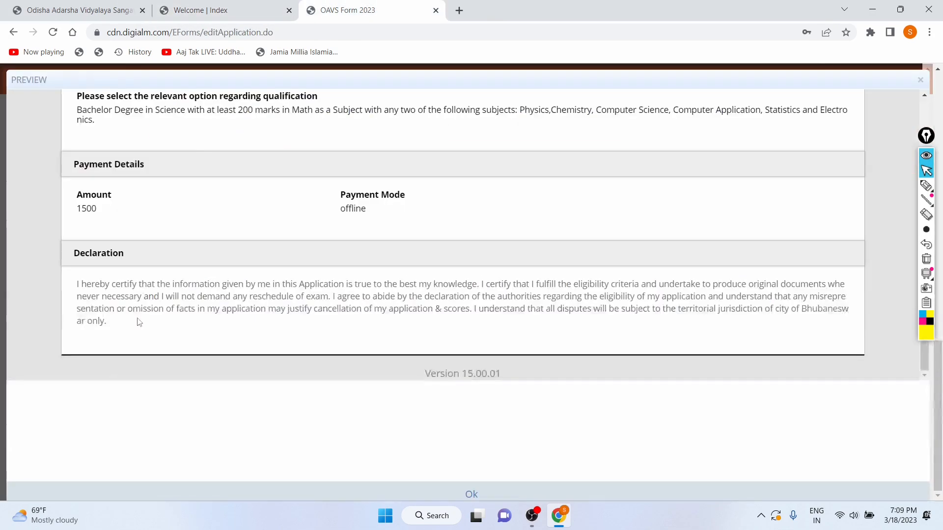
{"action": "scroll", "coordinate": [139, 319], "scroll_direction": "up", "scroll_amount": 20}
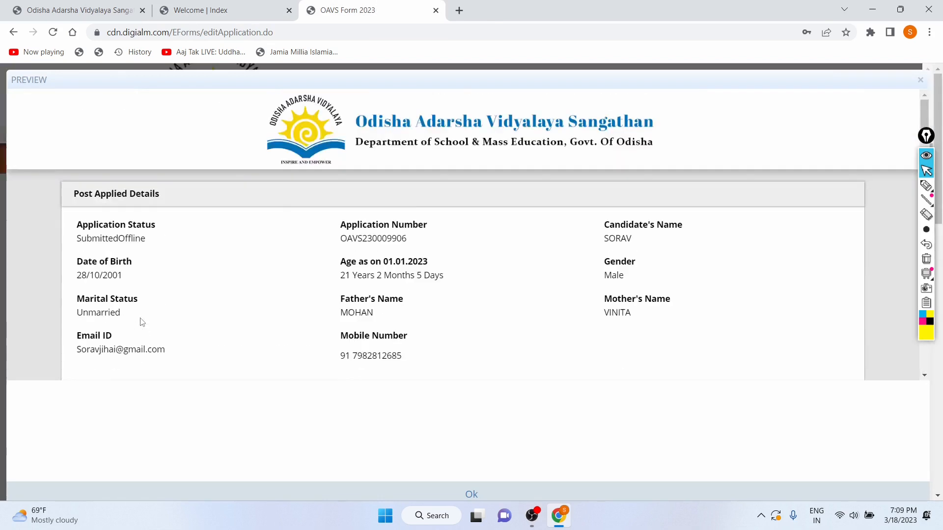
Navigate back to the registration page, close its instructions and scroll through the form
{"action": "left_click", "coordinate": [12, 32]}
{"action": "left_click", "coordinate": [13, 34]}
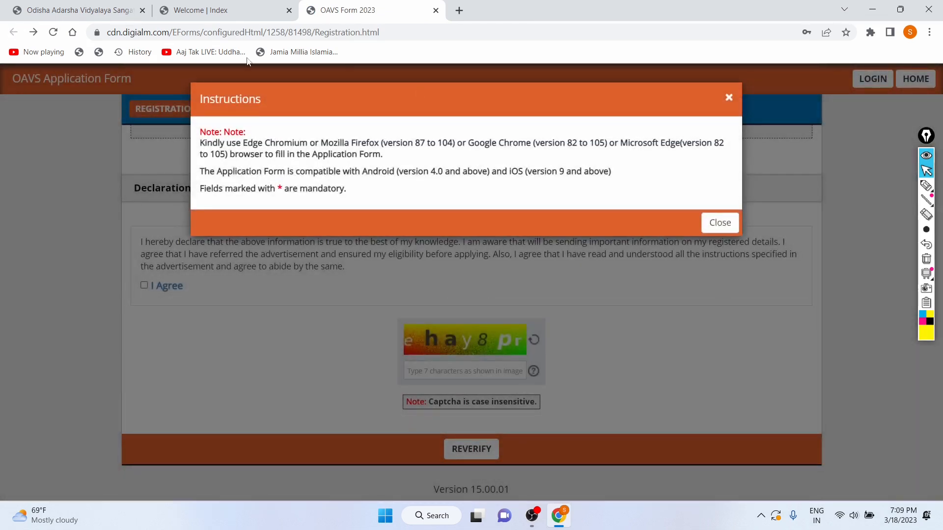
{"action": "left_click", "coordinate": [731, 99]}
{"action": "scroll", "coordinate": [312, 261], "scroll_direction": "up", "scroll_amount": 7}
{"action": "scroll", "coordinate": [313, 268], "scroll_direction": "up", "scroll_amount": 2}
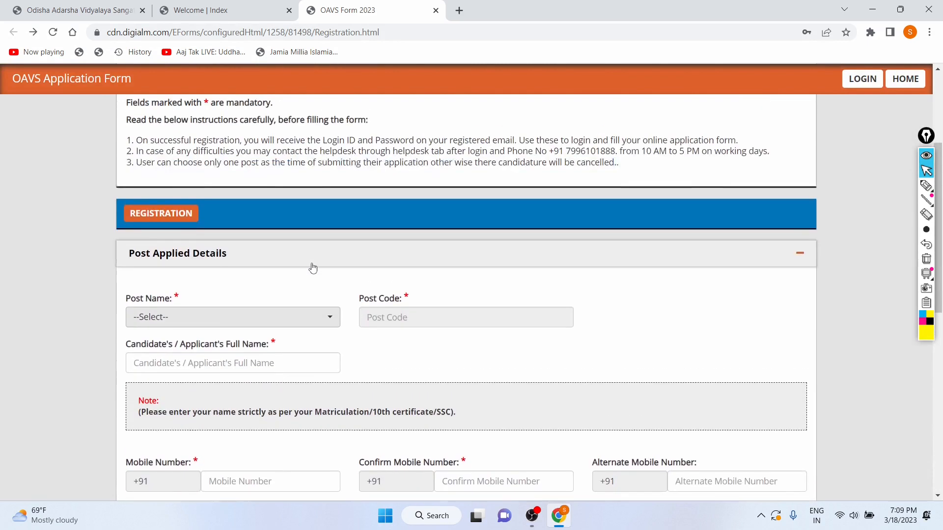
{"action": "scroll", "coordinate": [139, 253], "scroll_direction": "down", "scroll_amount": 10}
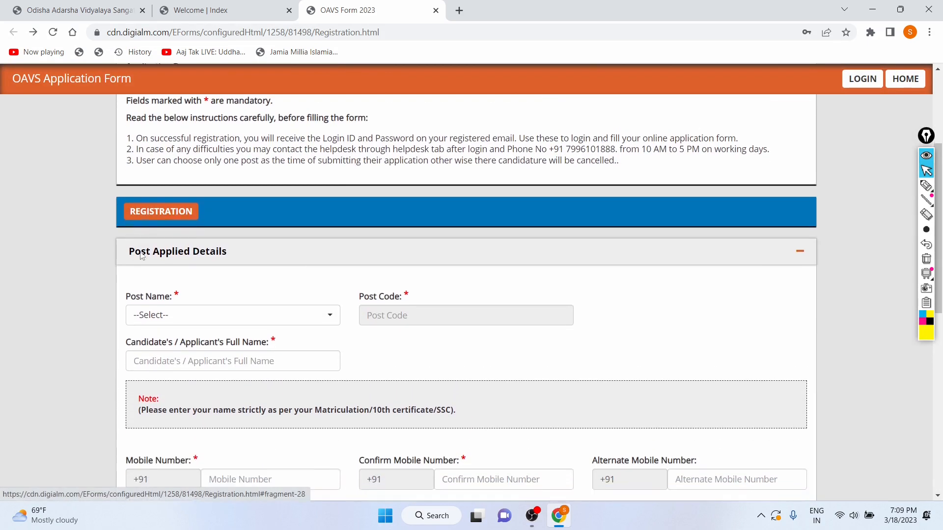
{"action": "scroll", "coordinate": [141, 252], "scroll_direction": "up", "scroll_amount": 2}
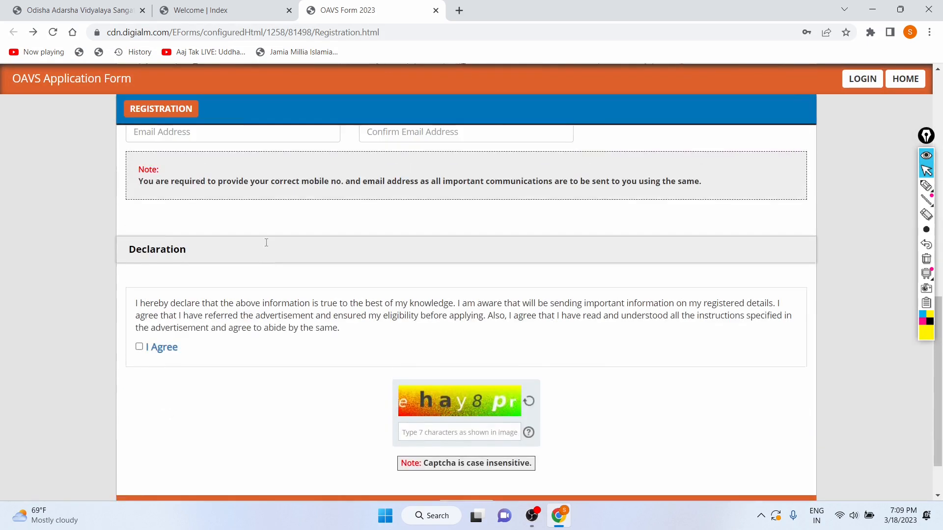
{"action": "left_click", "coordinate": [537, 520]}
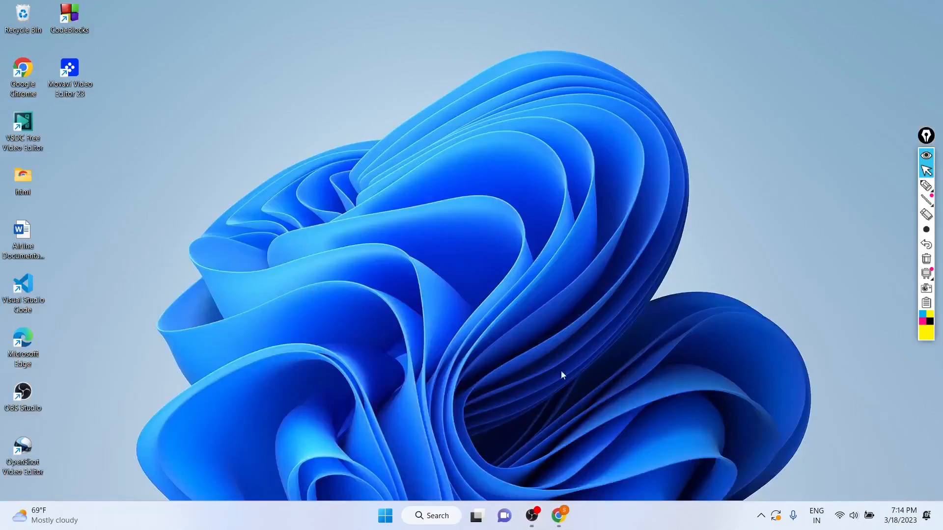
Try to submit the application by accepting the personal data instructions
{"action": "left_click", "coordinate": [558, 515]}
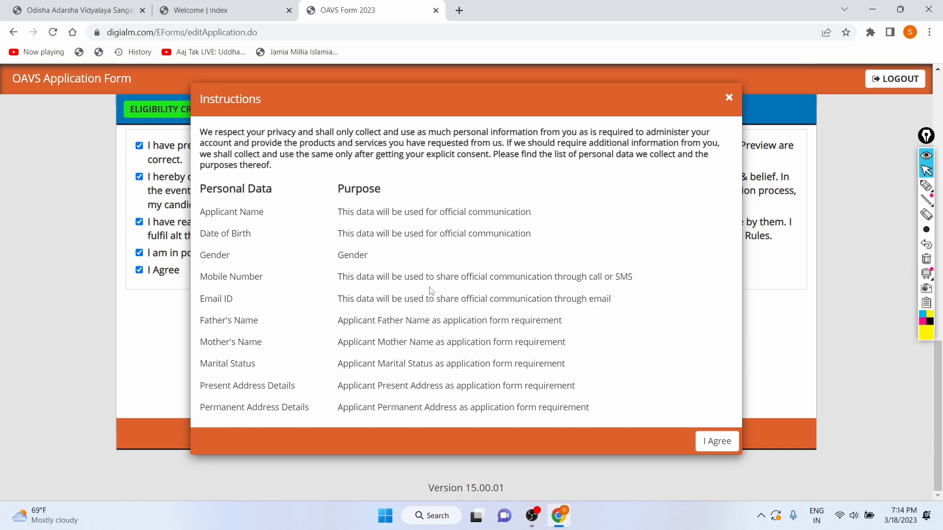
{"action": "left_click", "coordinate": [712, 442]}
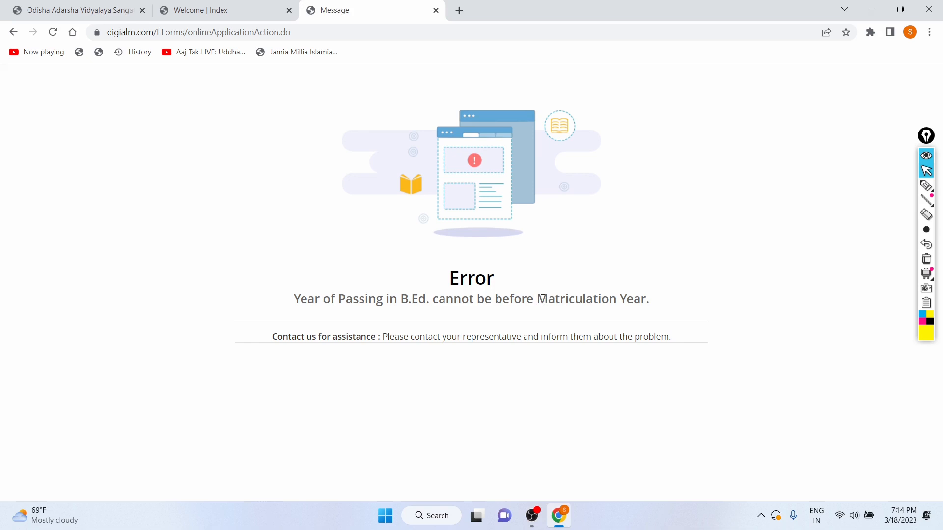
{"action": "left_click_drag", "start_coordinate": [537, 299], "coordinate": [659, 308]}
{"action": "left_click", "coordinate": [664, 308]}
{"action": "left_click", "coordinate": [539, 521]}
{"action": "left_click", "coordinate": [575, 355]}
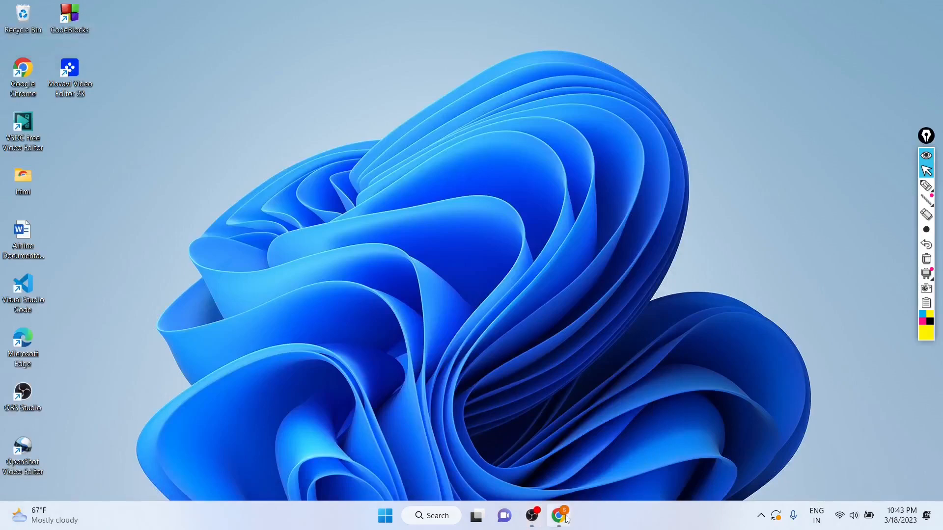
Reopen the browser and dismiss the application submission note
{"action": "left_click", "coordinate": [558, 516]}
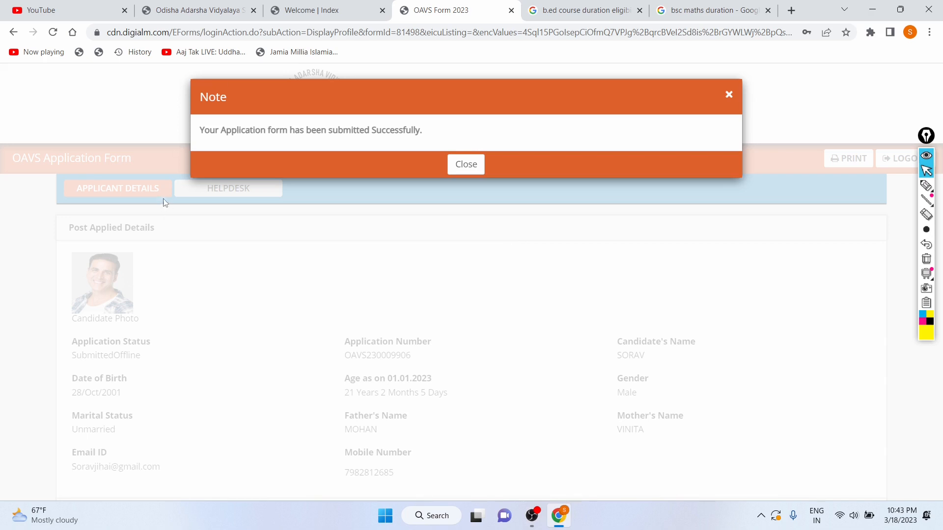
{"action": "left_click_drag", "start_coordinate": [200, 130], "coordinate": [438, 144]}
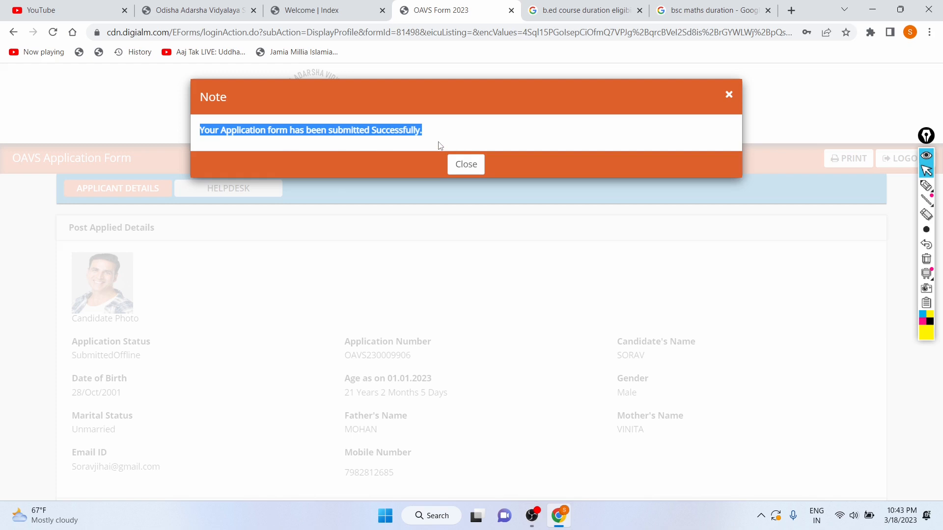
{"action": "left_click", "coordinate": [729, 94]}
Scroll through the submitted applicant details, highlighting the application status, post and test city preferences
{"action": "scroll", "coordinate": [500, 217], "scroll_direction": "down", "scroll_amount": 2}
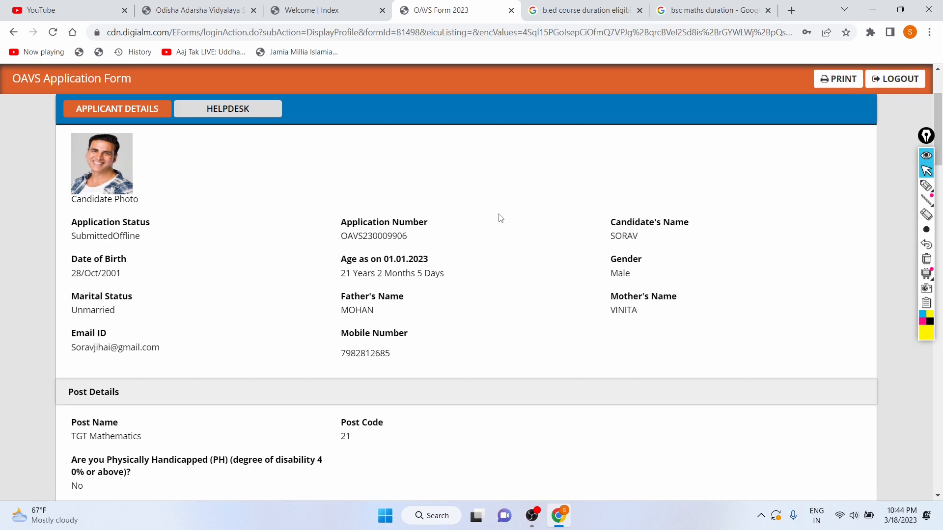
{"action": "scroll", "coordinate": [450, 312], "scroll_direction": "down", "scroll_amount": 1}
{"action": "scroll", "coordinate": [450, 311], "scroll_direction": "up", "scroll_amount": 3}
{"action": "scroll", "coordinate": [145, 211], "scroll_direction": "down", "scroll_amount": 1}
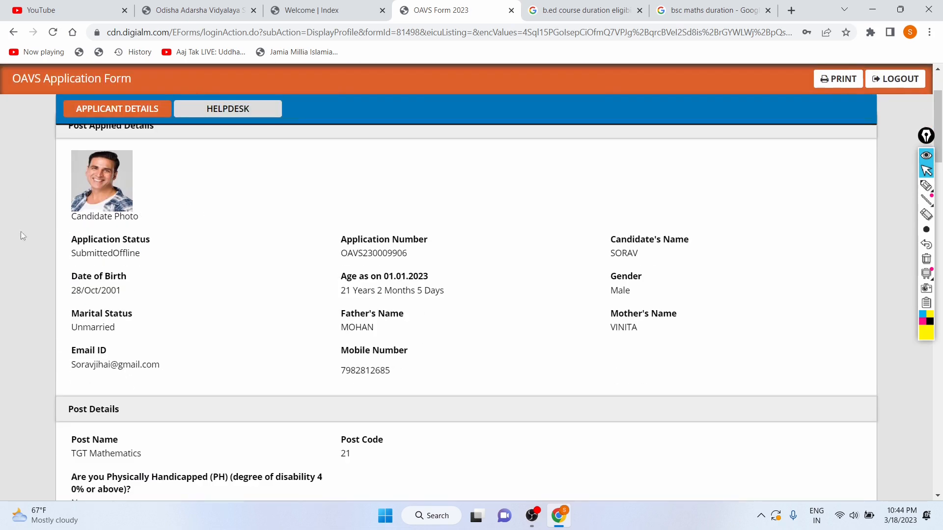
{"action": "left_click_drag", "start_coordinate": [74, 241], "coordinate": [164, 242]}
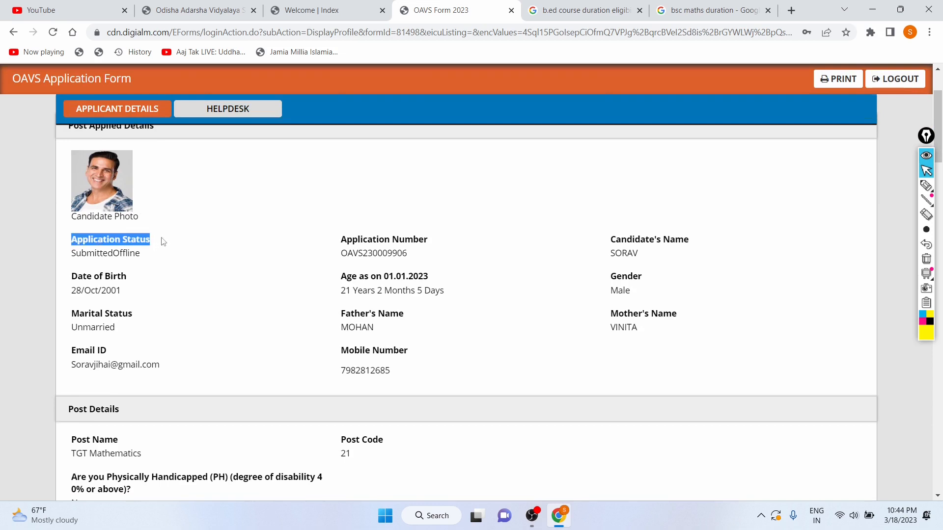
{"action": "left_click_drag", "start_coordinate": [74, 249], "coordinate": [143, 253]}
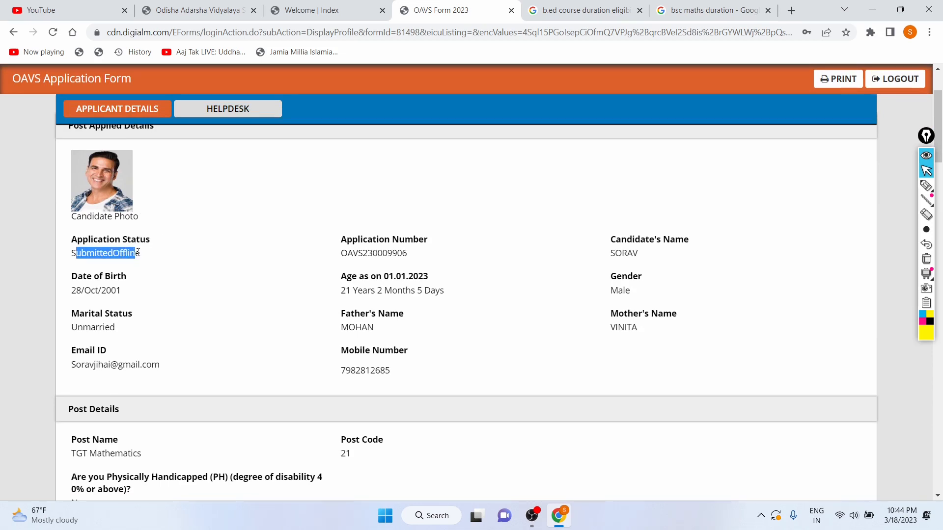
{"action": "left_click", "coordinate": [185, 257]}
{"action": "scroll", "coordinate": [104, 266], "scroll_direction": "down", "scroll_amount": 1}
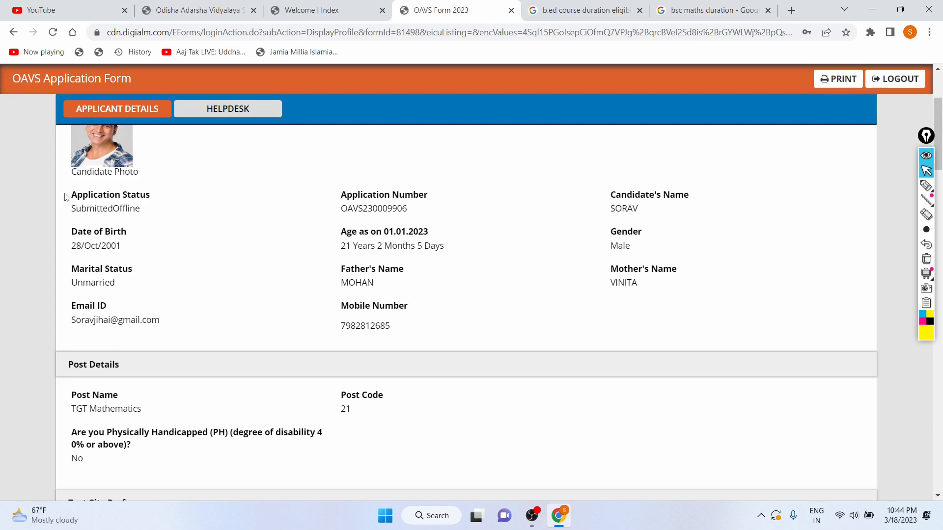
{"action": "left_click_drag", "start_coordinate": [73, 196], "coordinate": [151, 196]}
{"action": "left_click", "coordinate": [185, 202]}
{"action": "scroll", "coordinate": [268, 319], "scroll_direction": "down", "scroll_amount": 4}
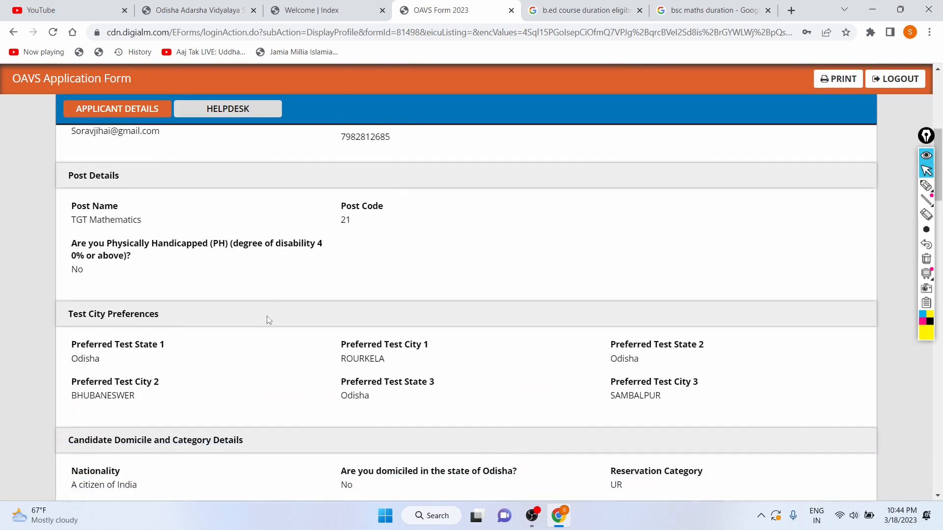
{"action": "scroll", "coordinate": [268, 320], "scroll_direction": "down", "scroll_amount": 1}
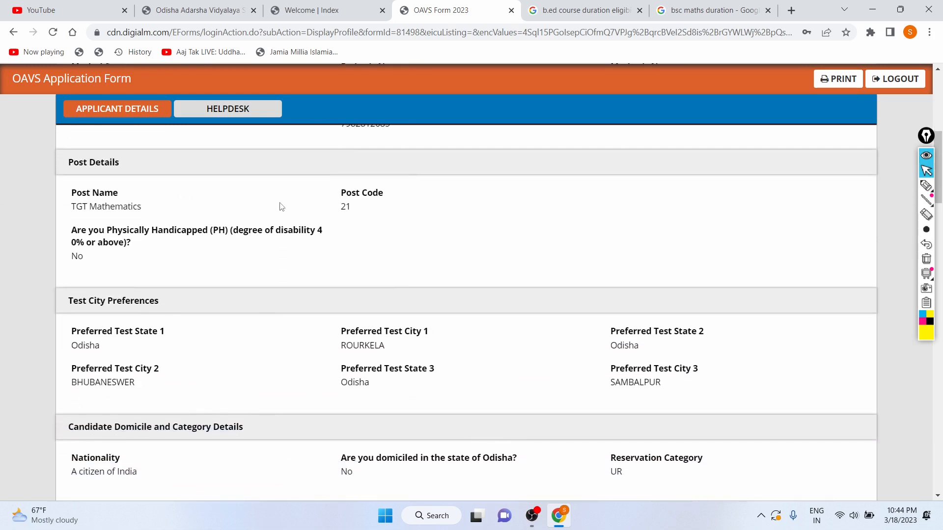
{"action": "scroll", "coordinate": [139, 281], "scroll_direction": "down", "scroll_amount": 1}
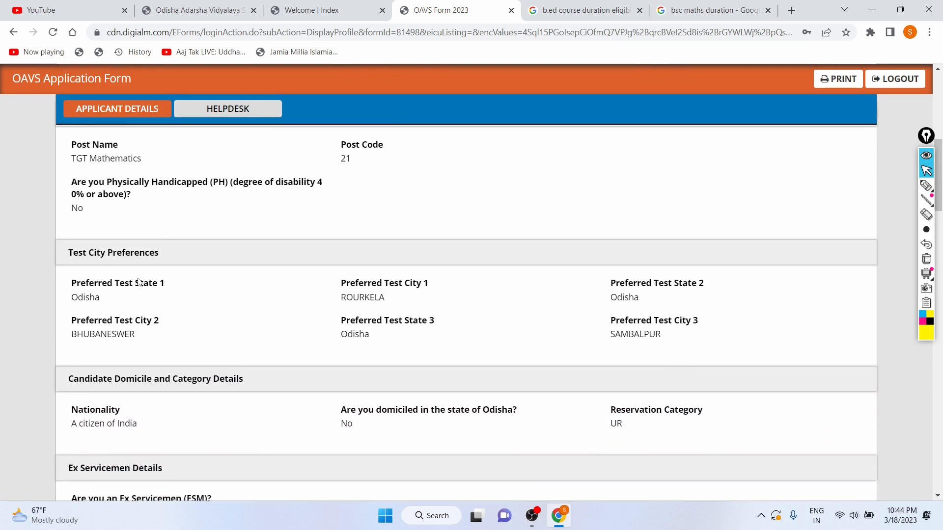
Scroll through the education details, highlighting the graduation details and the teaching experience and payment sections
{"action": "scroll", "coordinate": [227, 263], "scroll_direction": "down", "scroll_amount": 4}
{"action": "scroll", "coordinate": [495, 268], "scroll_direction": "down", "scroll_amount": 12}
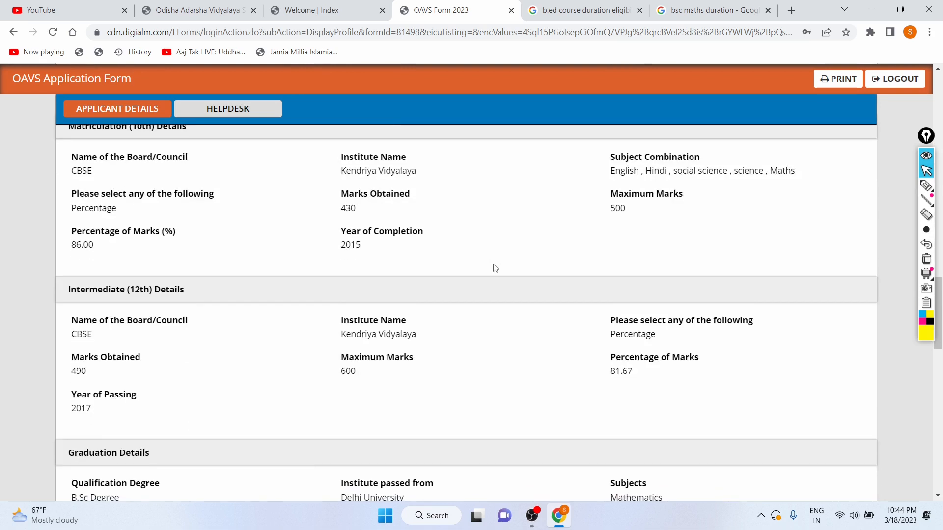
{"action": "scroll", "coordinate": [495, 268], "scroll_direction": "up", "scroll_amount": 1}
{"action": "scroll", "coordinate": [144, 235], "scroll_direction": "down", "scroll_amount": 2}
{"action": "scroll", "coordinate": [144, 235], "scroll_direction": "down", "scroll_amount": 4}
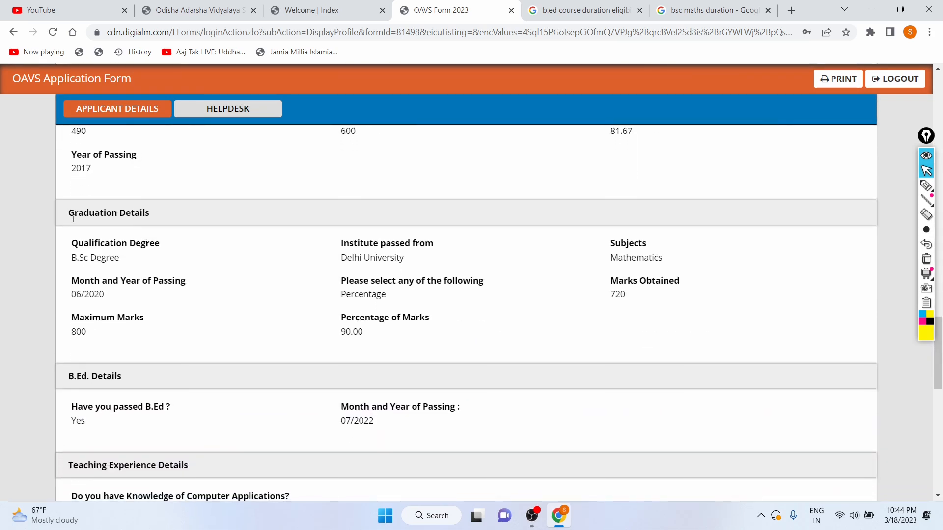
{"action": "left_click_drag", "start_coordinate": [63, 214], "coordinate": [146, 222]}
{"action": "left_click", "coordinate": [284, 293]}
{"action": "scroll", "coordinate": [283, 293], "scroll_direction": "down", "scroll_amount": 2}
{"action": "scroll", "coordinate": [284, 293], "scroll_direction": "down", "scroll_amount": 3}
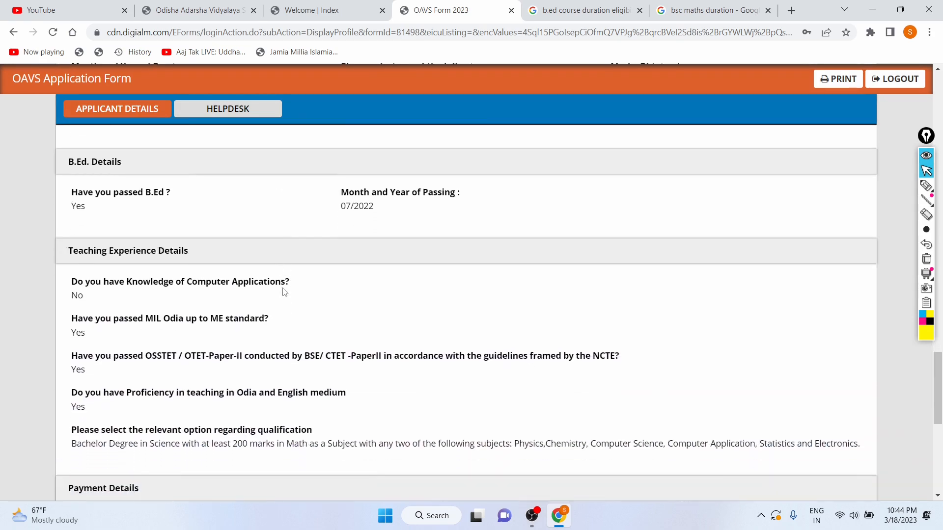
{"action": "scroll", "coordinate": [283, 292], "scroll_direction": "down", "scroll_amount": 7}
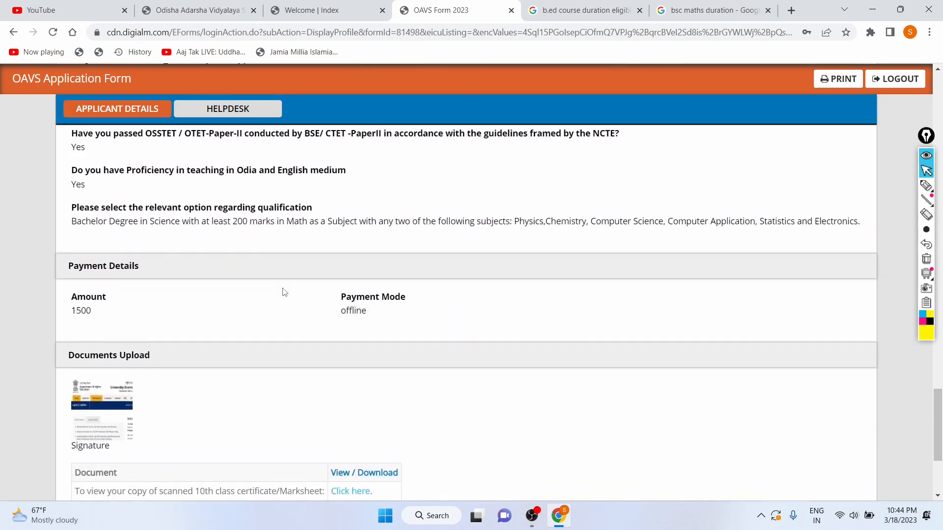
{"action": "scroll", "coordinate": [259, 161], "scroll_direction": "up", "scroll_amount": 2}
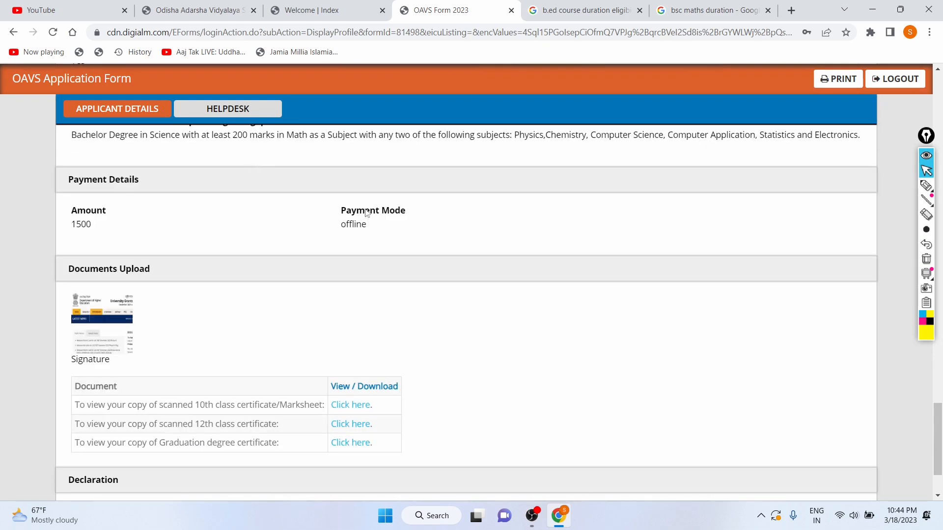
Review the payment details and uploaded documents, highlighting the payment mode and amount, and return to the top of the page
{"action": "left_click_drag", "start_coordinate": [342, 210], "coordinate": [432, 220]}
{"action": "left_click", "coordinate": [337, 230]}
{"action": "left_click", "coordinate": [286, 206]}
{"action": "scroll", "coordinate": [250, 249], "scroll_direction": "down", "scroll_amount": 3}
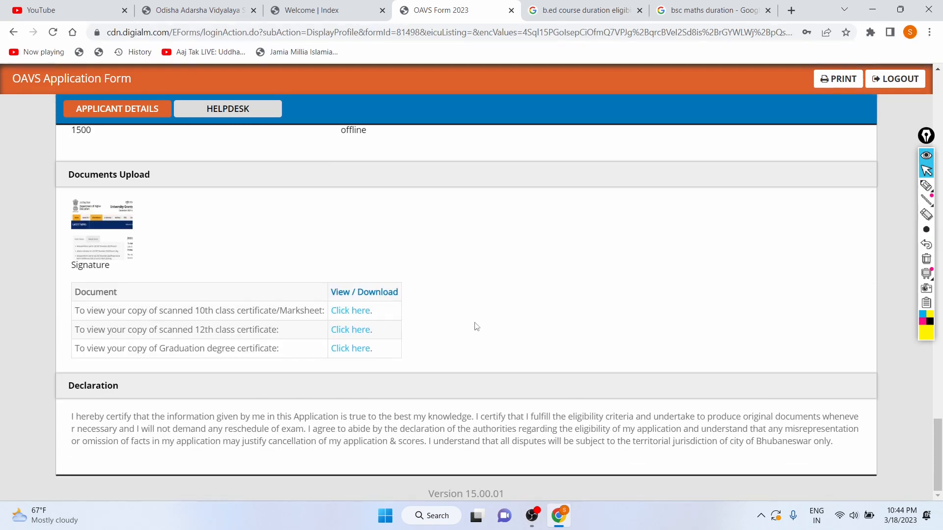
{"action": "scroll", "coordinate": [474, 326], "scroll_direction": "up", "scroll_amount": 5}
{"action": "scroll", "coordinate": [475, 326], "scroll_direction": "up", "scroll_amount": 15}
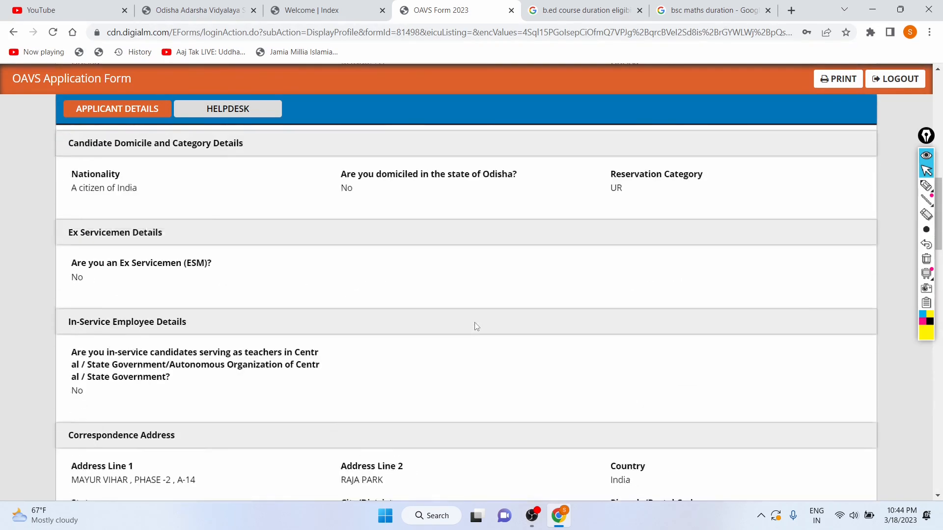
{"action": "scroll", "coordinate": [481, 255], "scroll_direction": "down", "scroll_amount": 20}
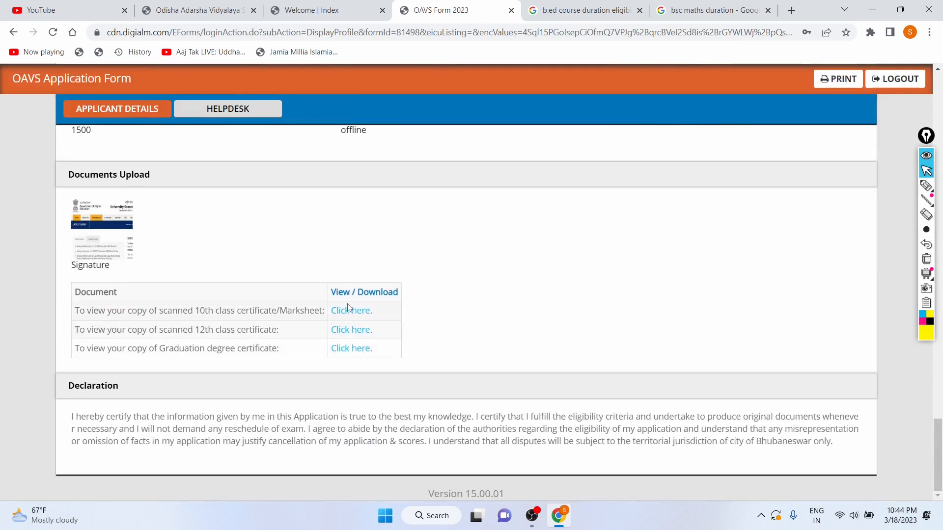
{"action": "scroll", "coordinate": [329, 302], "scroll_direction": "up", "scroll_amount": 3}
{"action": "left_click_drag", "start_coordinate": [93, 252], "coordinate": [70, 251]}
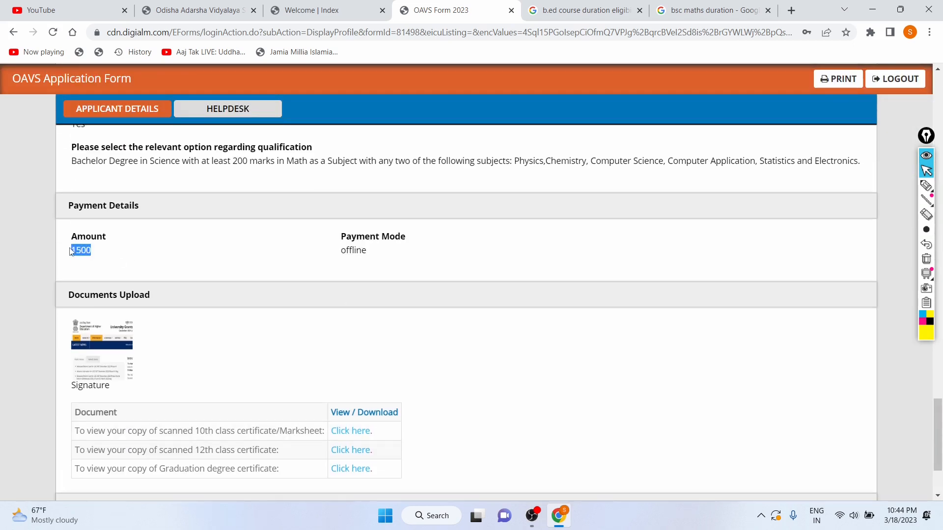
{"action": "left_click", "coordinate": [249, 260]}
{"action": "scroll", "coordinate": [231, 376], "scroll_direction": "down", "scroll_amount": 3}
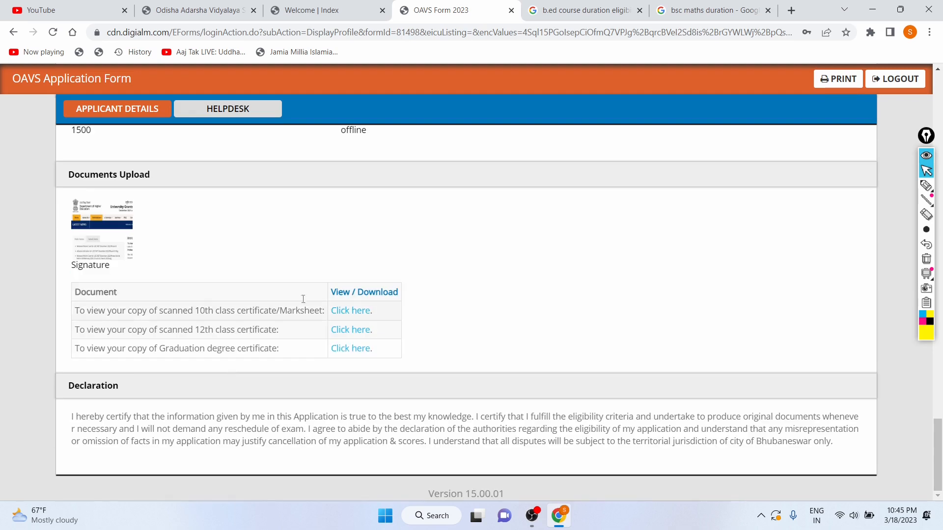
{"action": "scroll", "coordinate": [324, 248], "scroll_direction": "up", "scroll_amount": 15}
{"action": "scroll", "coordinate": [372, 218], "scroll_direction": "up", "scroll_amount": 15}
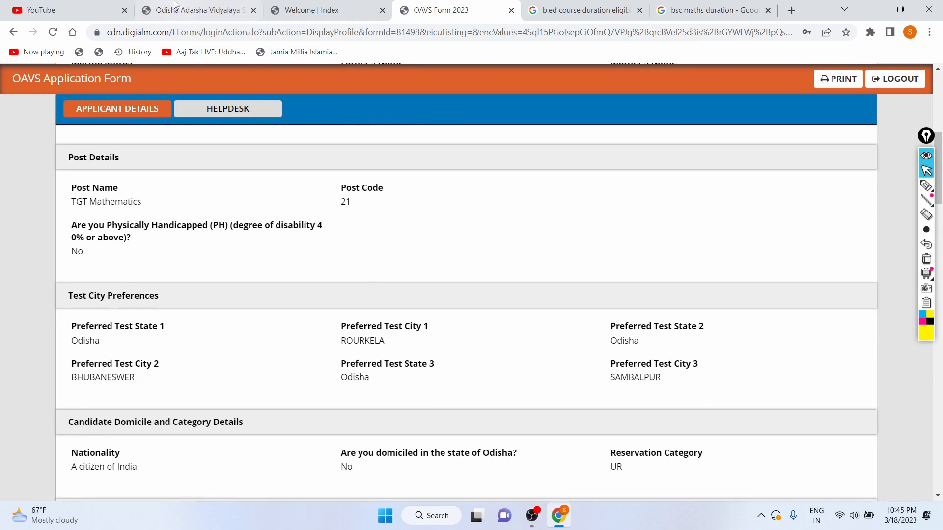
{"action": "scroll", "coordinate": [231, 195], "scroll_direction": "up", "scroll_amount": 7}
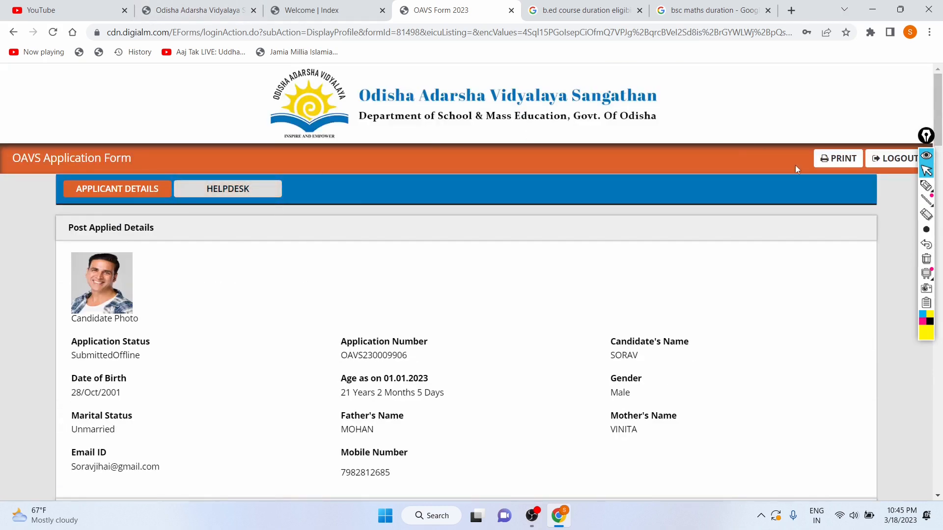
Open the print preview of the submitted application, page through it, and cancel printing
{"action": "left_click", "coordinate": [833, 161]}
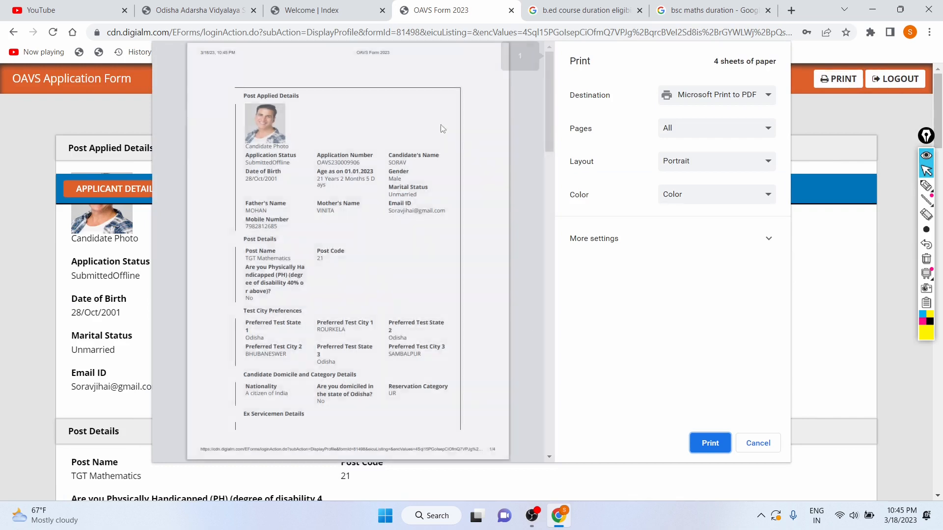
{"action": "scroll", "coordinate": [411, 191], "scroll_direction": "down", "scroll_amount": 20}
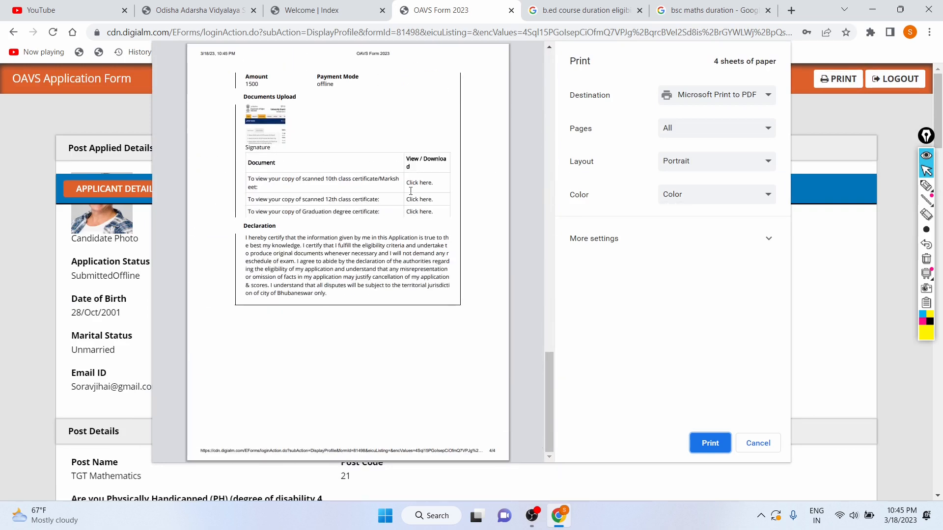
{"action": "scroll", "coordinate": [411, 191], "scroll_direction": "up", "scroll_amount": 10}
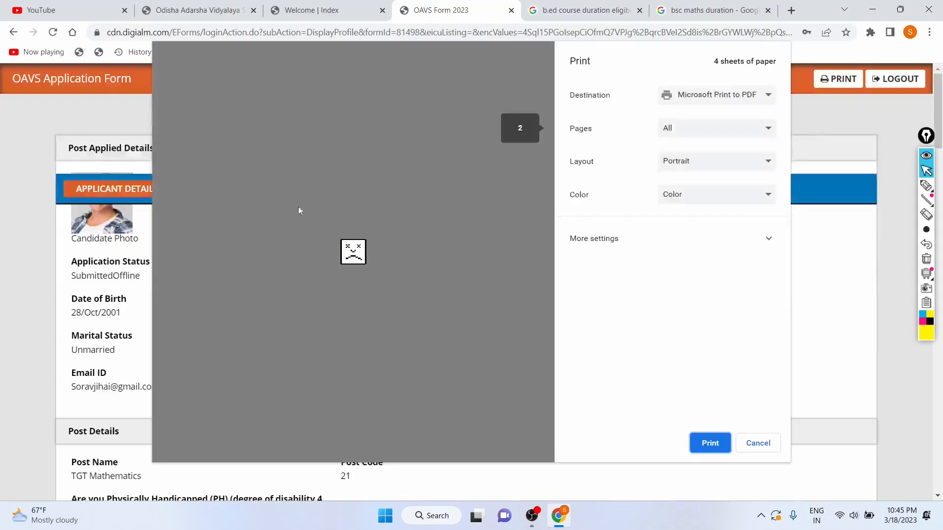
{"action": "left_click", "coordinate": [744, 443]}
Scroll through the submitted application details down to the declaration and back to the top
{"action": "scroll", "coordinate": [172, 282], "scroll_direction": "down", "scroll_amount": 20}
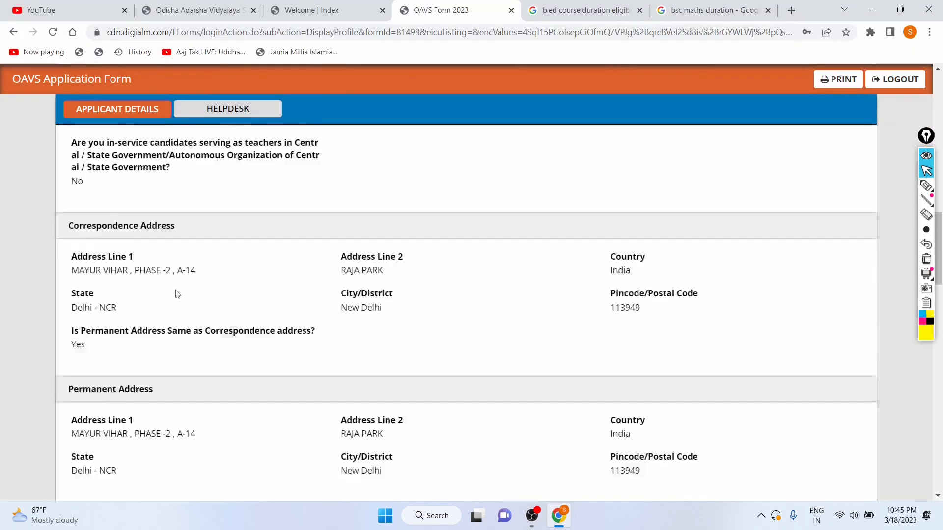
{"action": "scroll", "coordinate": [177, 291], "scroll_direction": "down", "scroll_amount": 15}
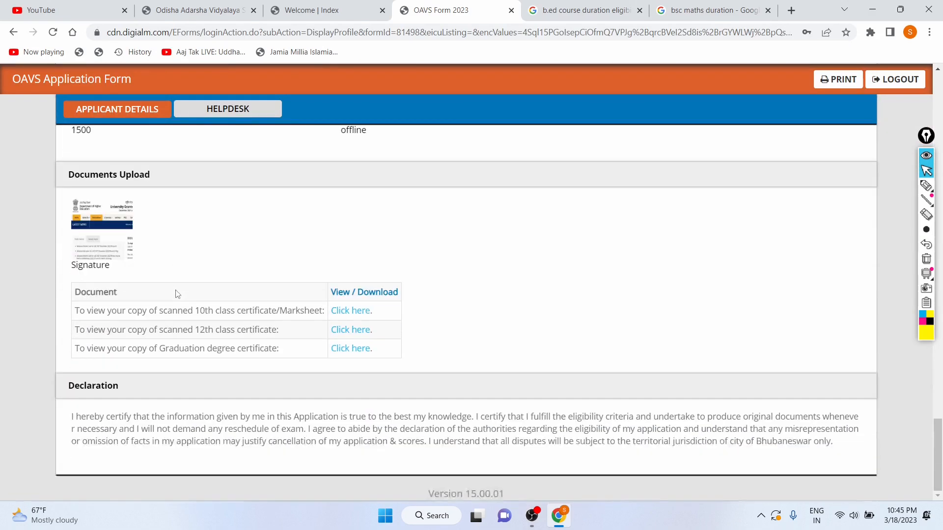
{"action": "scroll", "coordinate": [466, 248], "scroll_direction": "up", "scroll_amount": 10}
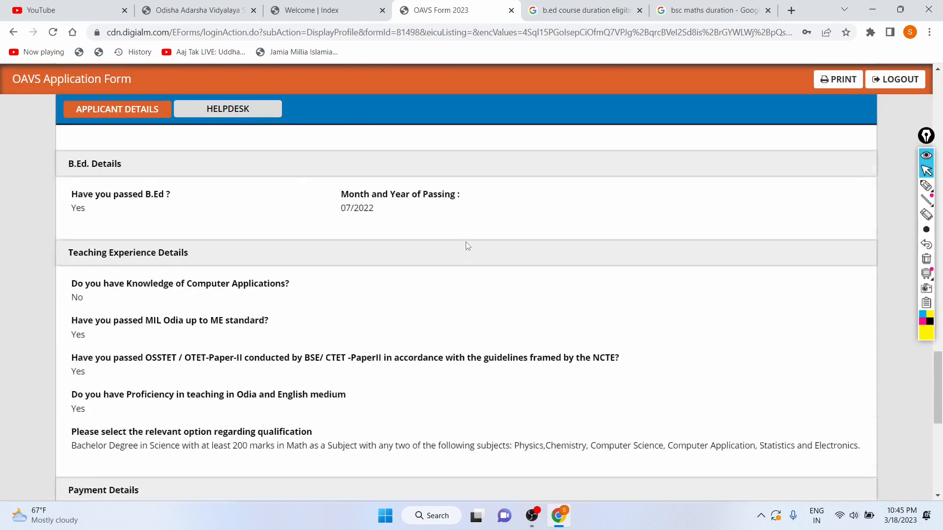
{"action": "scroll", "coordinate": [467, 247], "scroll_direction": "up", "scroll_amount": 12}
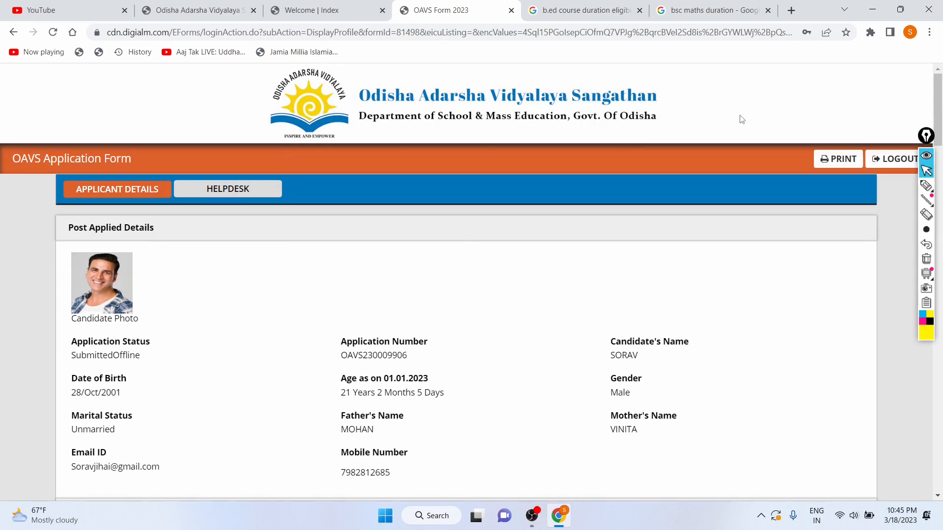
{"action": "scroll", "coordinate": [265, 289], "scroll_direction": "down", "scroll_amount": 20}
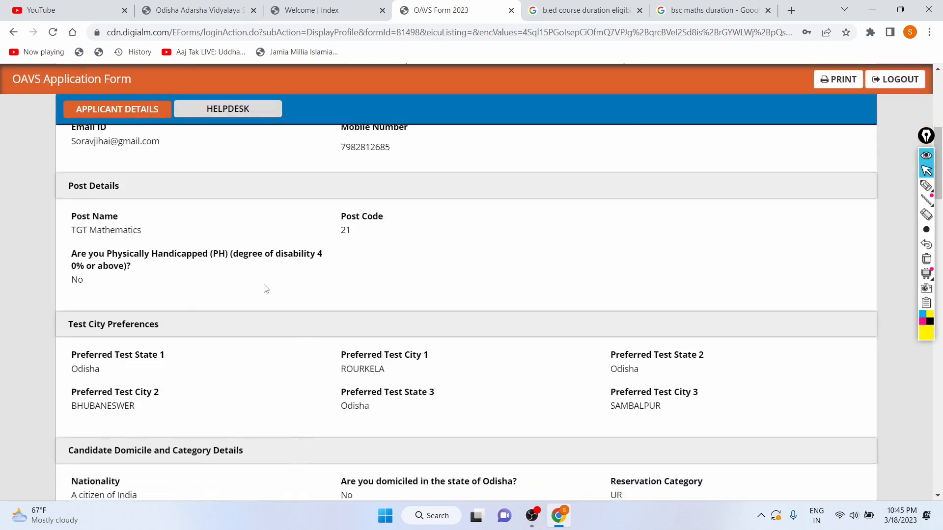
{"action": "scroll", "coordinate": [265, 288], "scroll_direction": "down", "scroll_amount": 10}
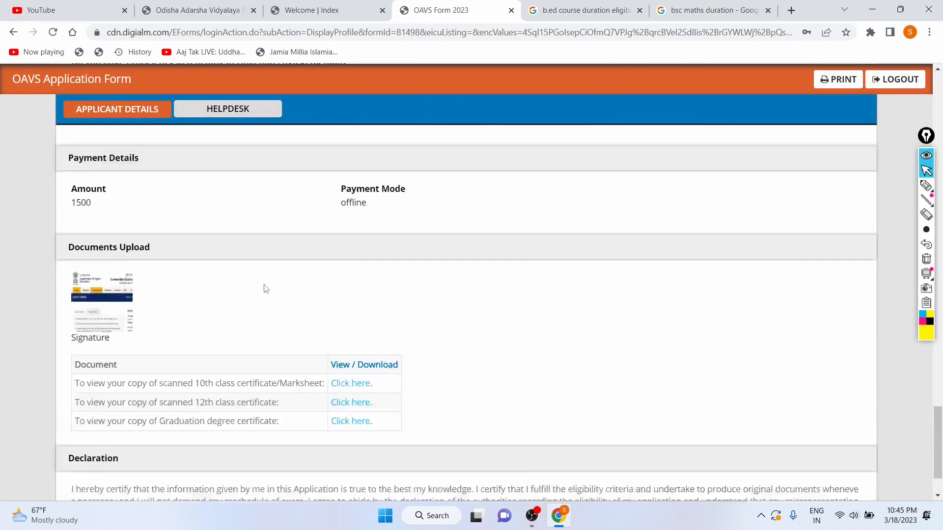
{"action": "scroll", "coordinate": [265, 289], "scroll_direction": "up", "scroll_amount": 20}
{"action": "scroll", "coordinate": [266, 288], "scroll_direction": "up", "scroll_amount": 7}
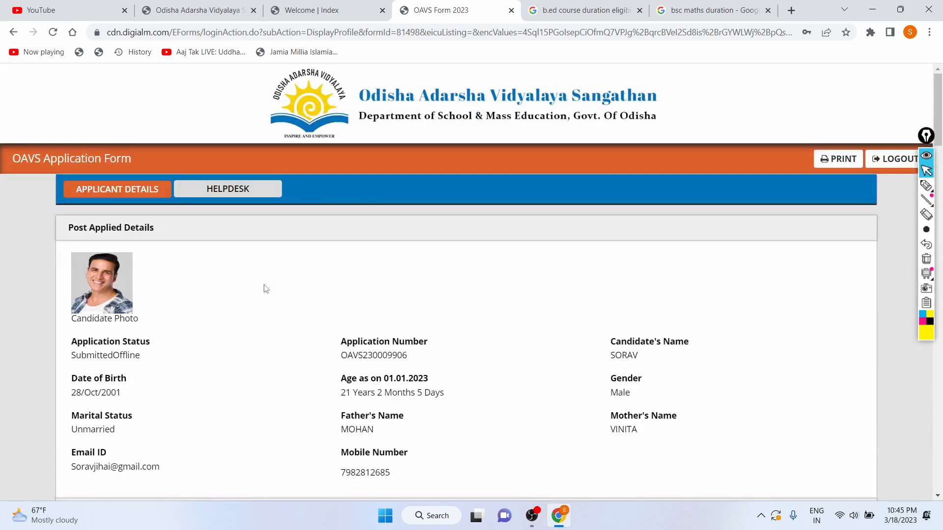
{"action": "key", "text": "super+d"}
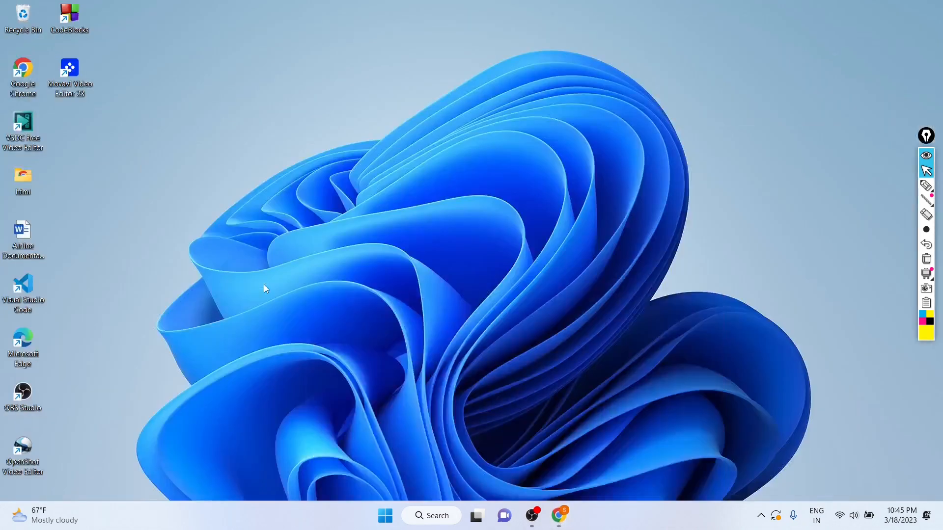
{"action": "left_click", "coordinate": [532, 515]}
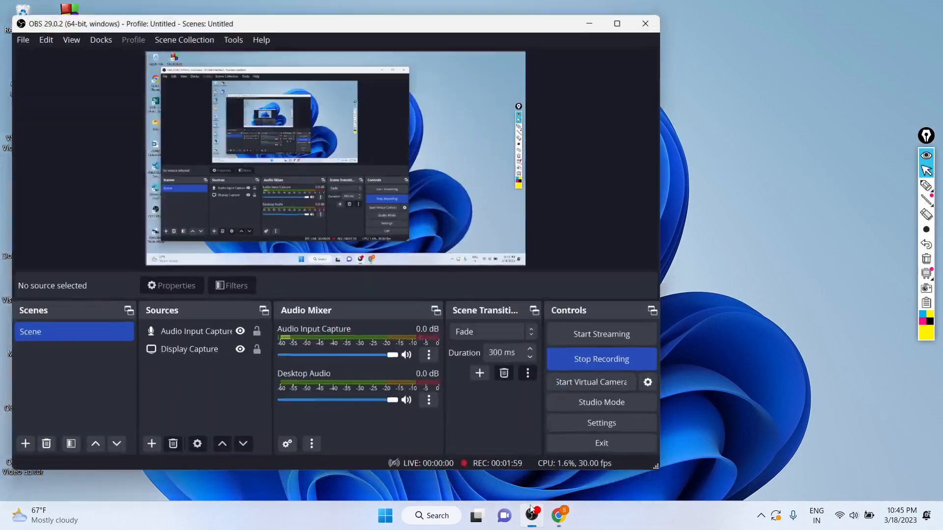